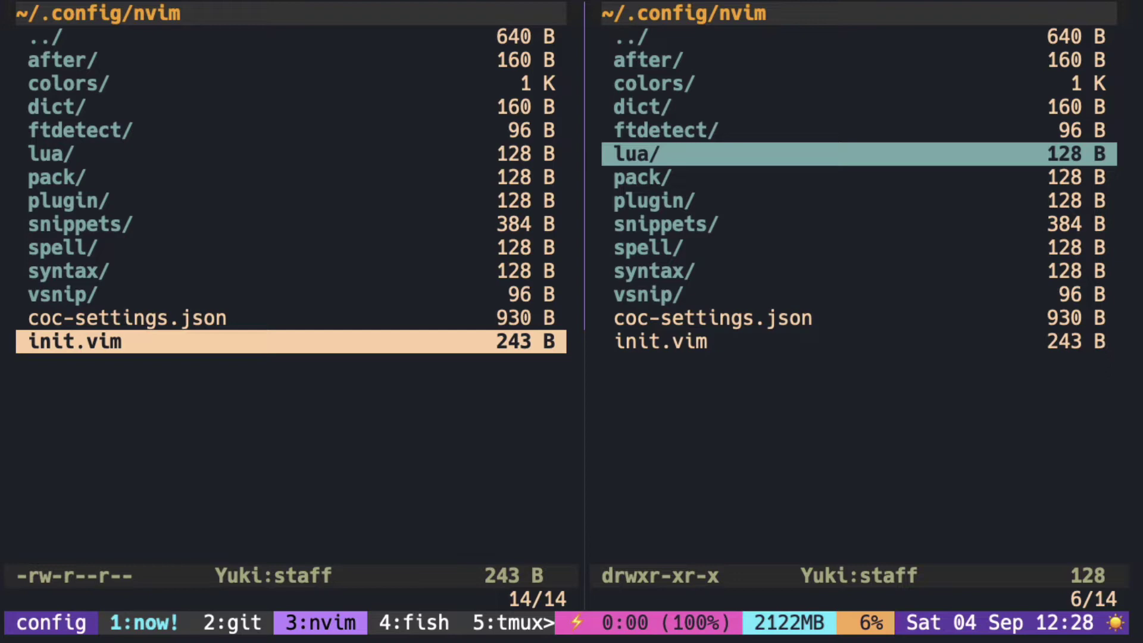
Open init.vim and insert blank lines above its first line
{"action": "key", "text": "Return"}
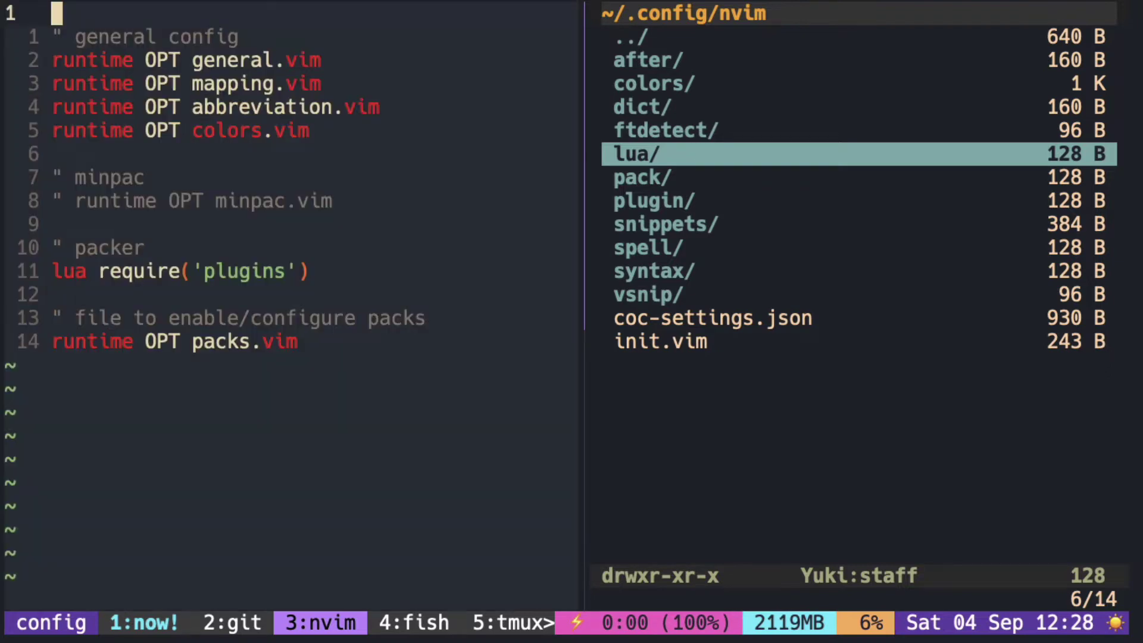
{"action": "key", "text": "O"}
{"action": "key", "text": "Return"}
{"action": "key", "text": "Escape"}
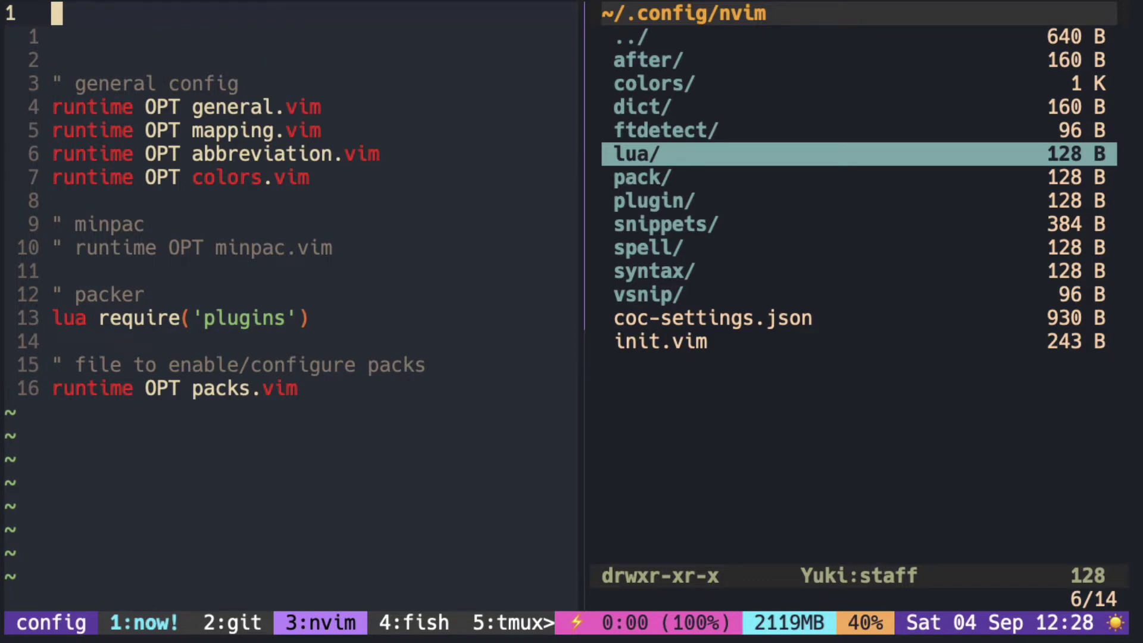
{"action": "key", "text": "j"}
{"action": "key", "text": "j"}
{"action": "key", "text": "k"}
Write lua require('hello') on the new top line and return to the file listing
{"action": "key", "text": "i"}
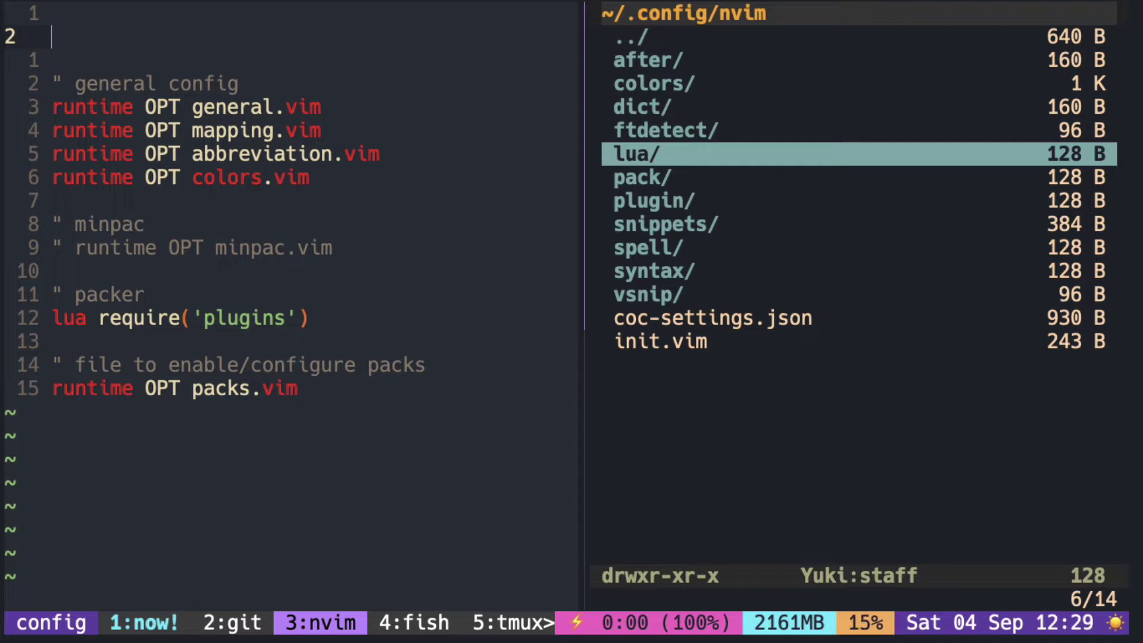
{"action": "type", "text": "lua"}
{"action": "type", "text": " require"}
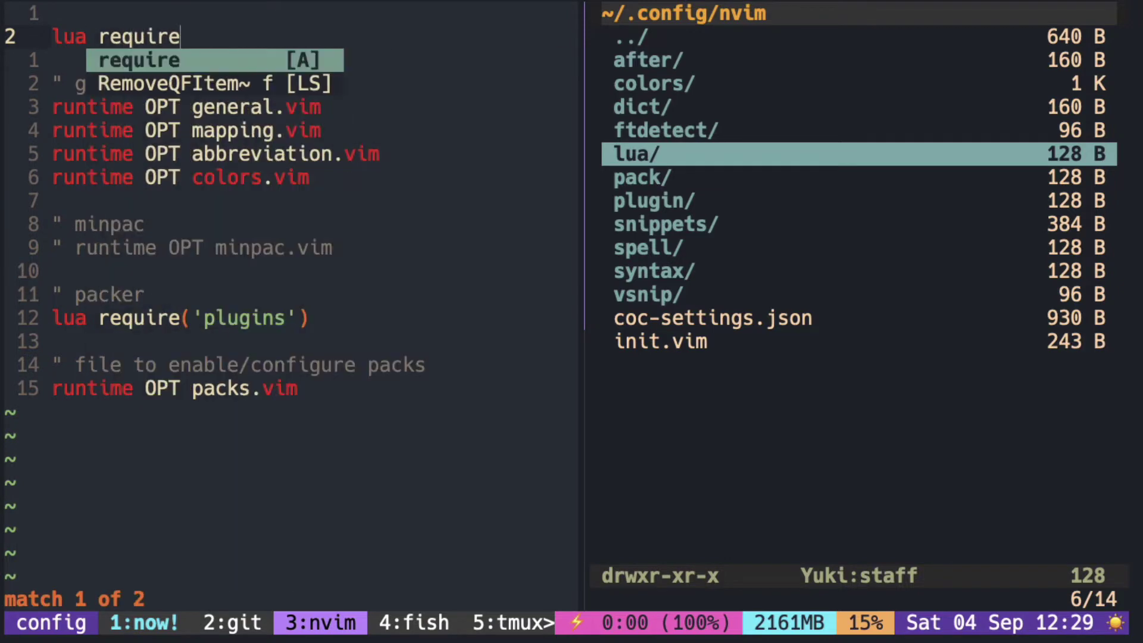
{"action": "type", "text": "('h"}
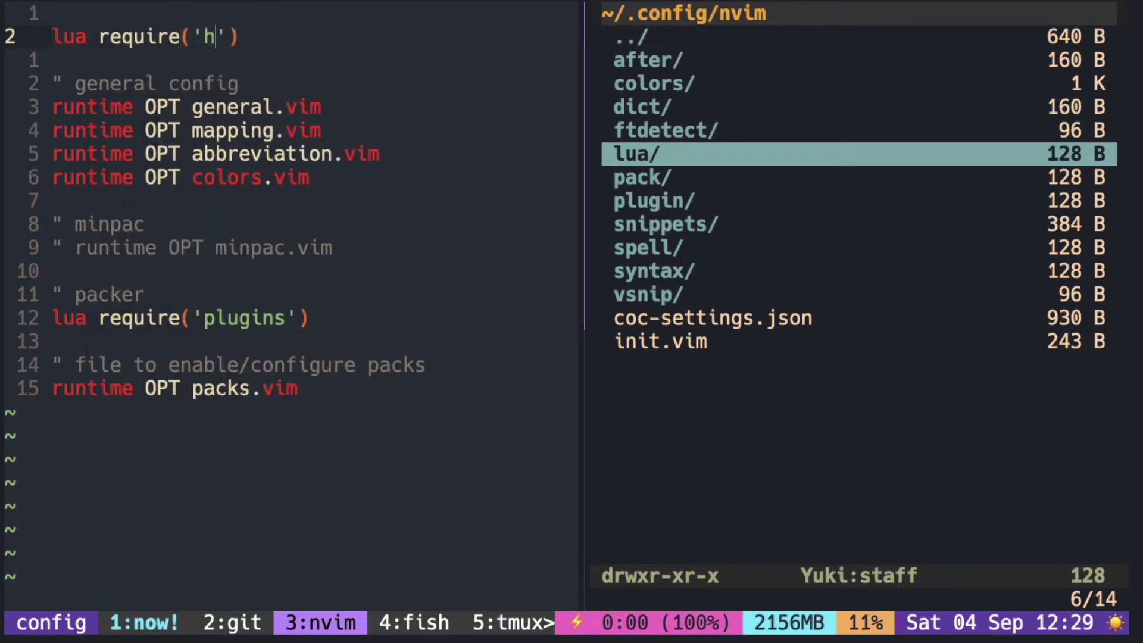
{"action": "type", "text": "ello"}
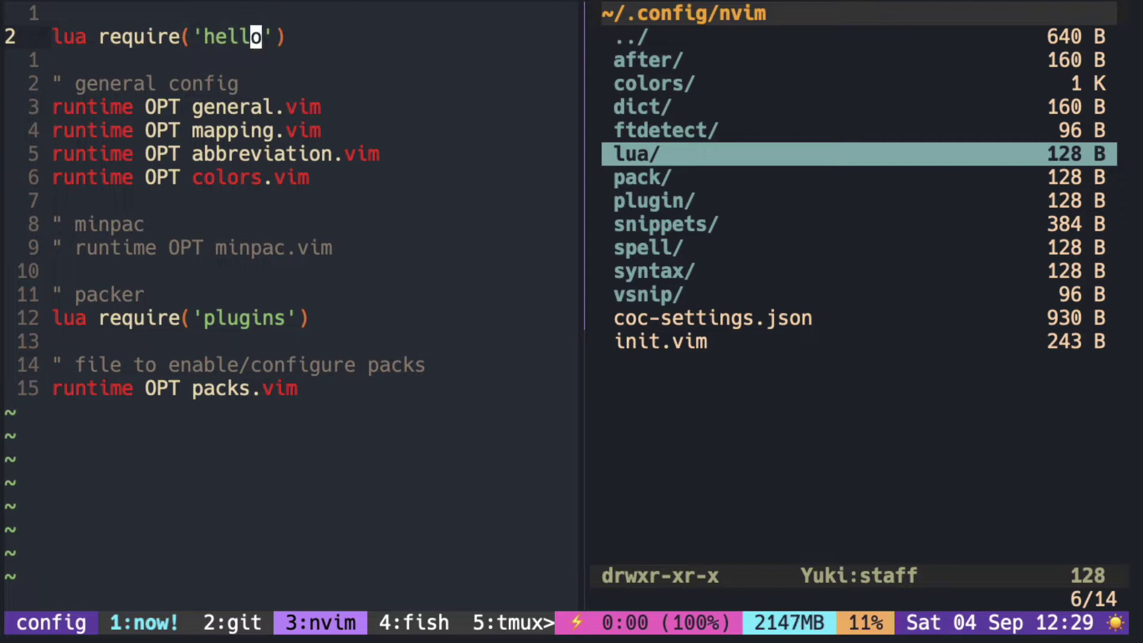
{"action": "type", "text": "a.l"}
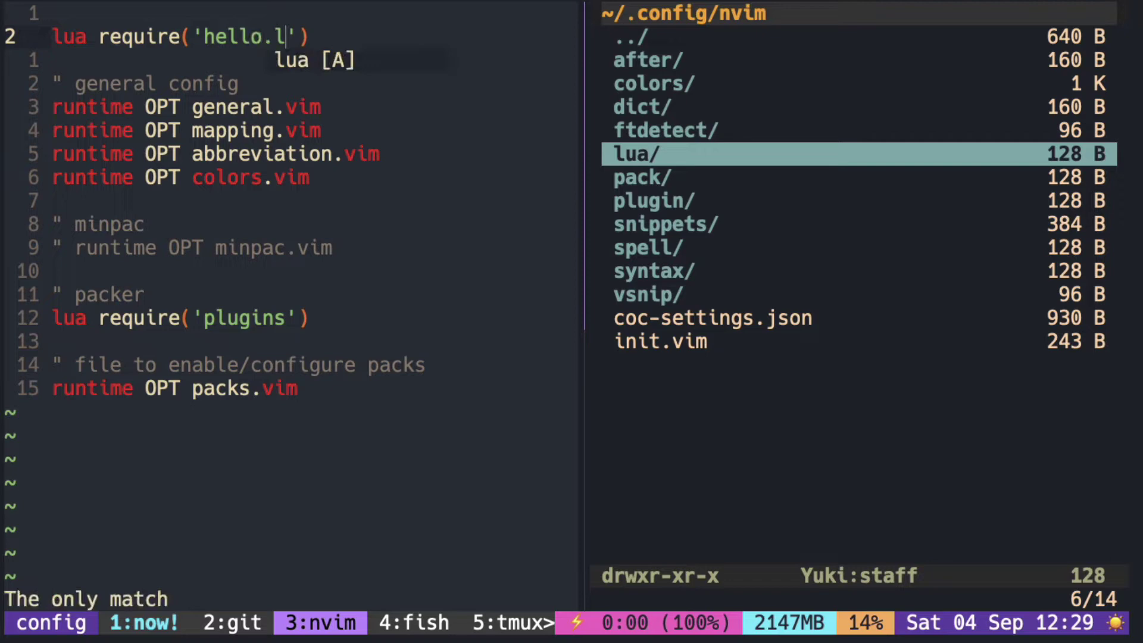
{"action": "type", "text": "ua"}
{"action": "key", "text": "BackSpace"}
{"action": "key", "text": "BackSpace"}
{"action": "key", "text": "BackSpace"}
{"action": "key", "text": "BackSpace"}
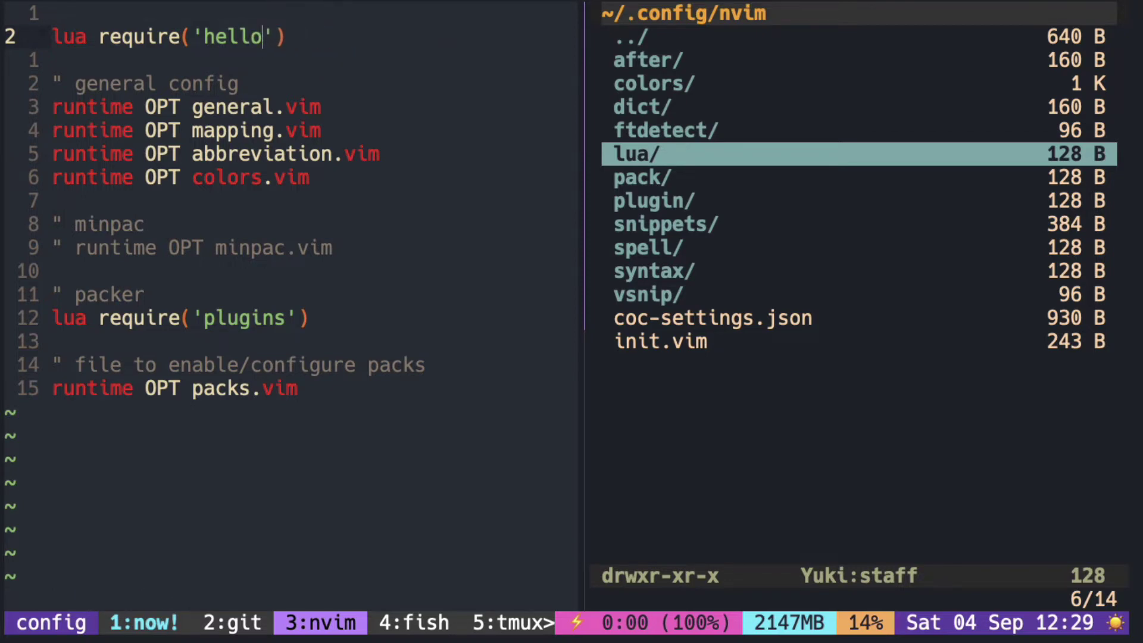
{"action": "key", "text": "Escape"}
{"action": "key", "text": "ctrl+l"}
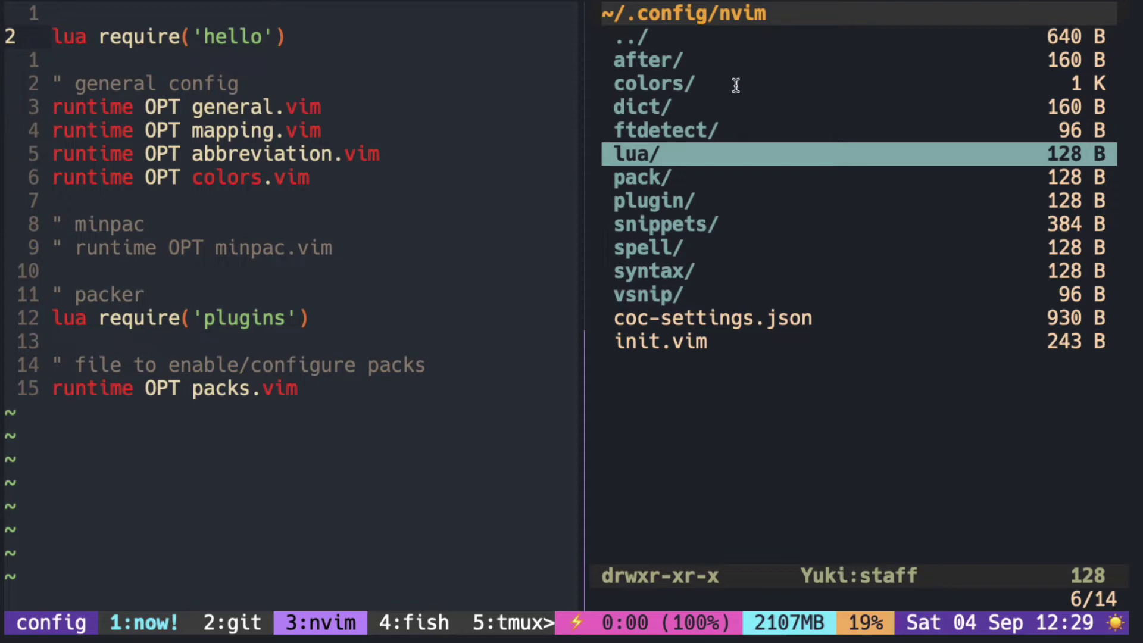
{"action": "type", "text": "lj"}
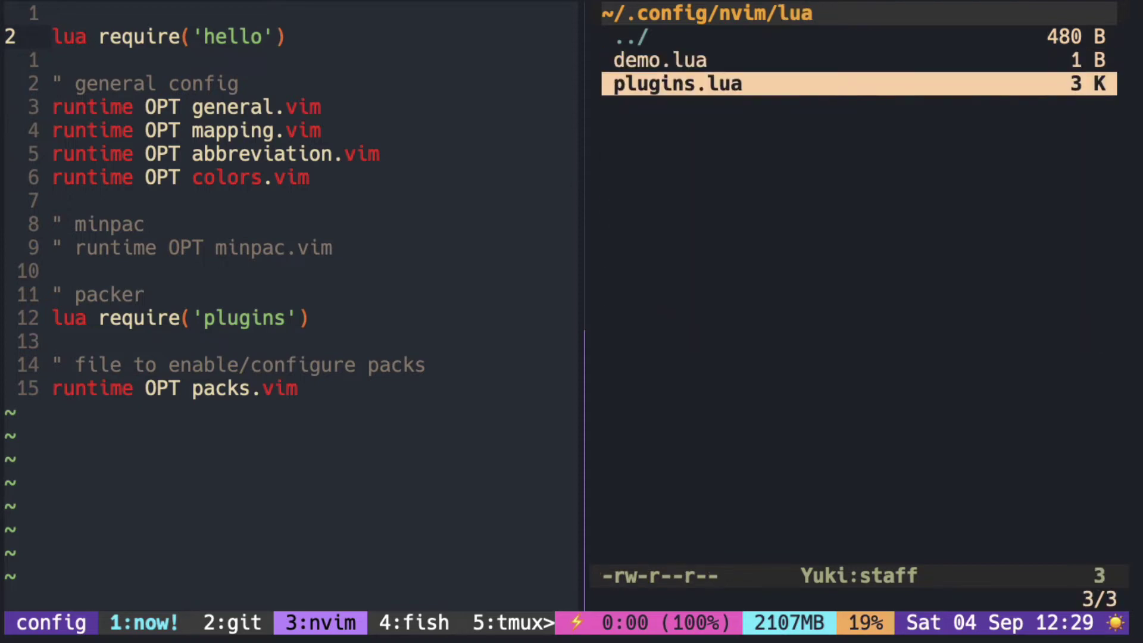
{"action": "type", "text": ":tou hell"}
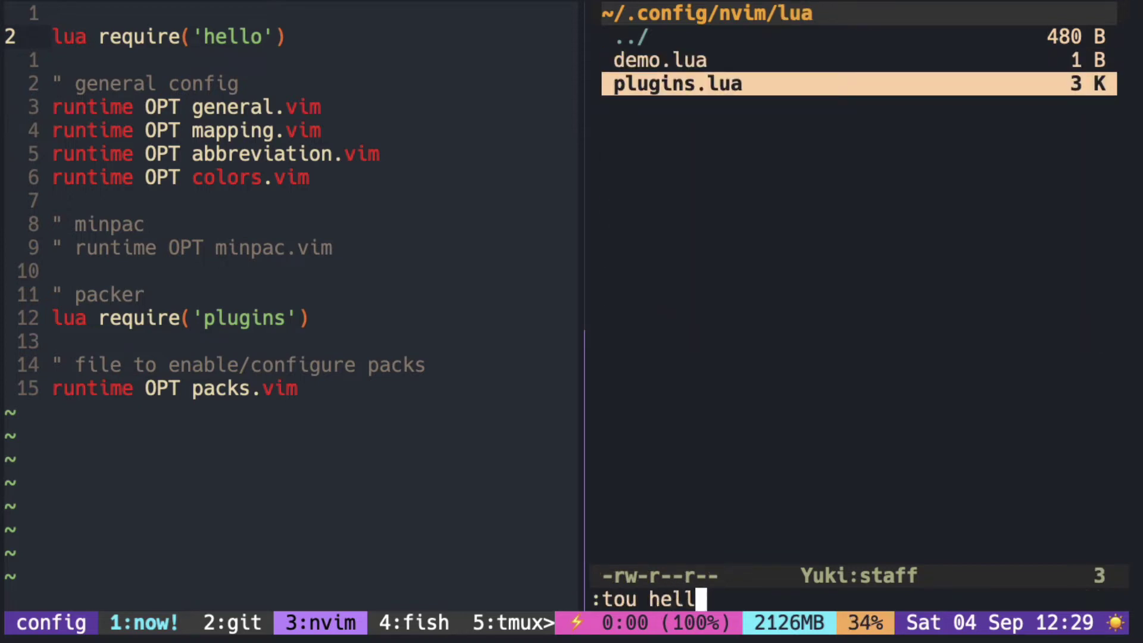
{"action": "type", "text": "o.lua"}
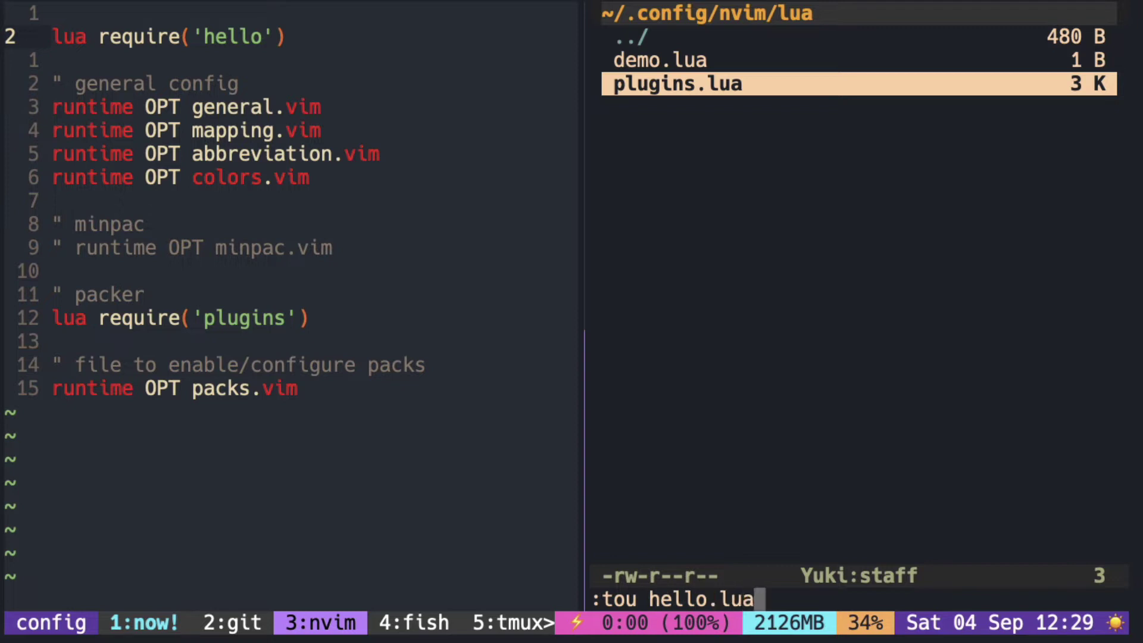
Create lua/hello.lua containing vim.cmd [[echo "from Hello.lua"]] and save it
{"action": "key", "text": "Return"}
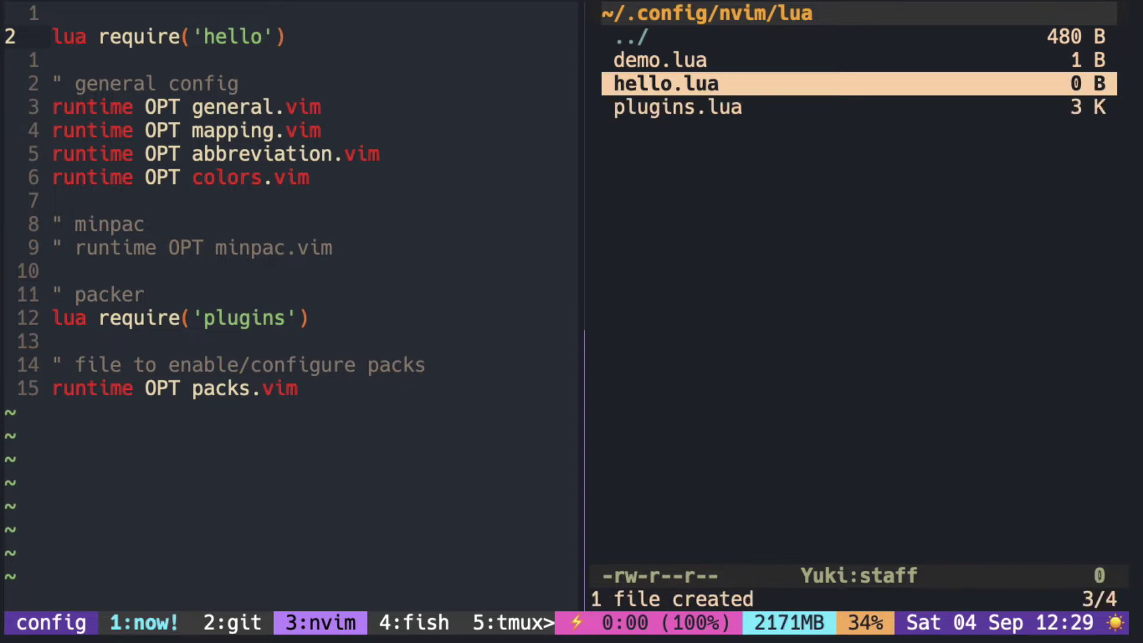
{"action": "key", "text": "Return"}
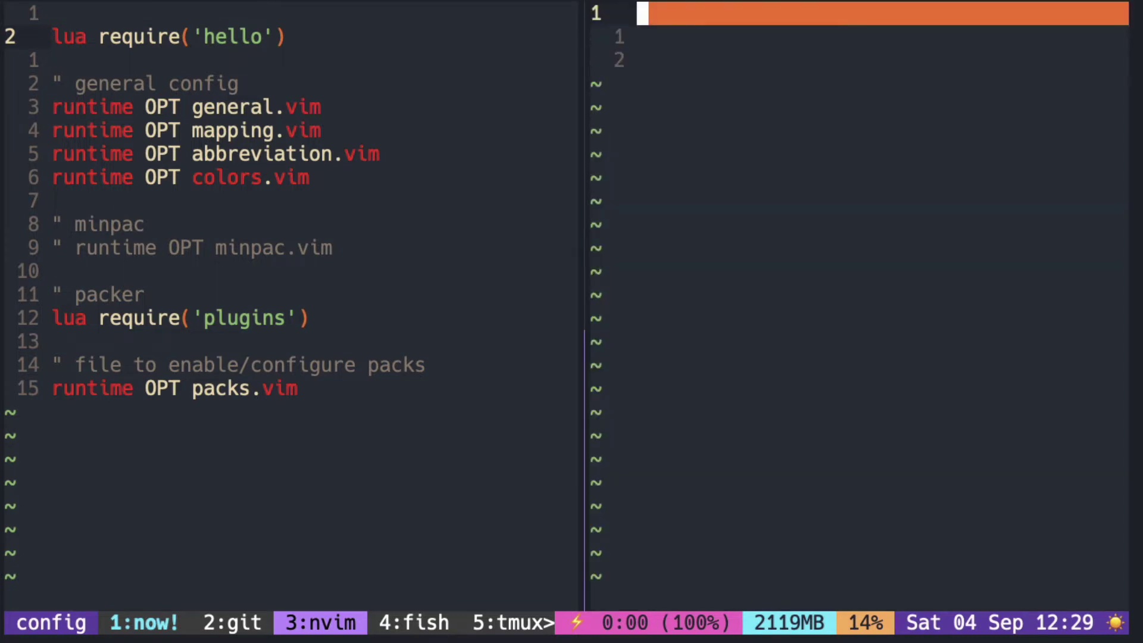
{"action": "type", "text": "ji"}
{"action": "type", "text": "vim.c"}
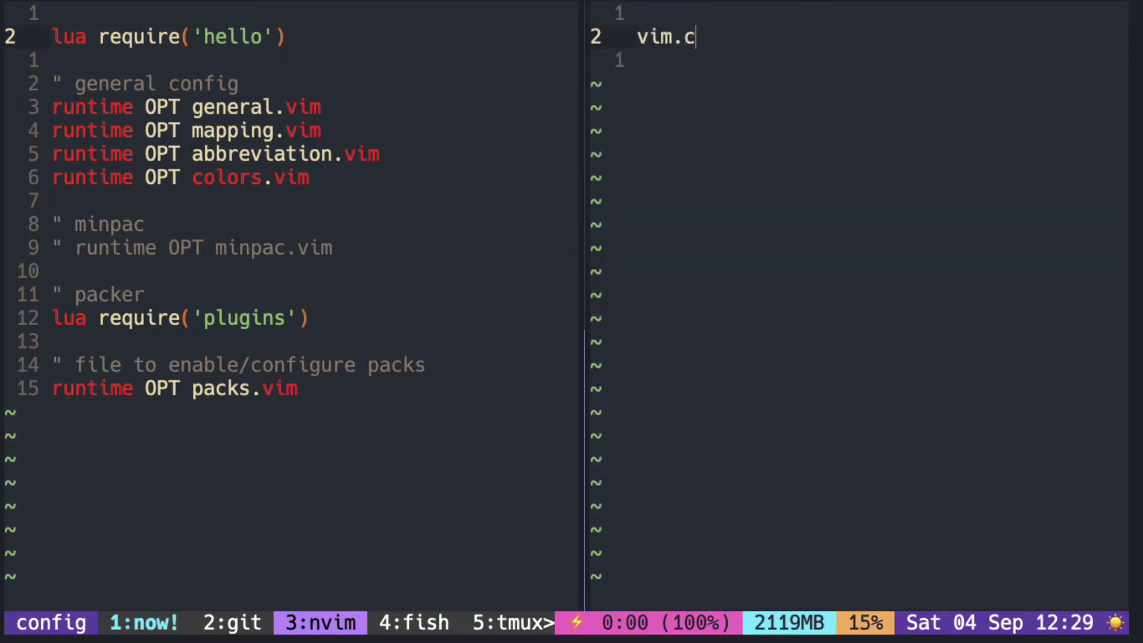
{"action": "type", "text": "md ["}
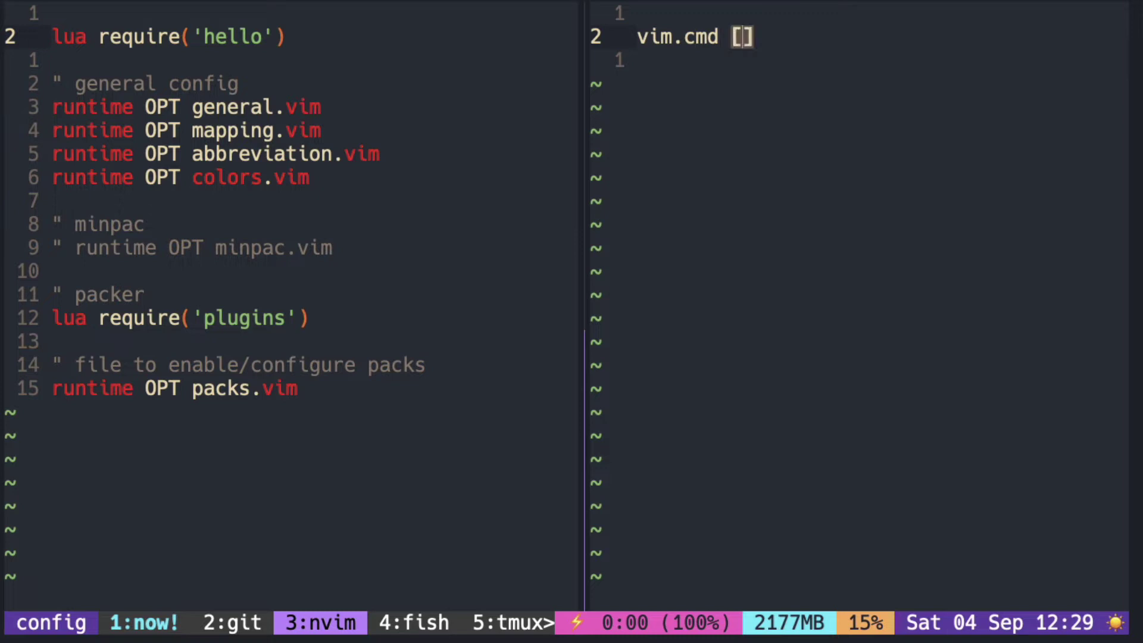
{"action": "type", "text": "[e"}
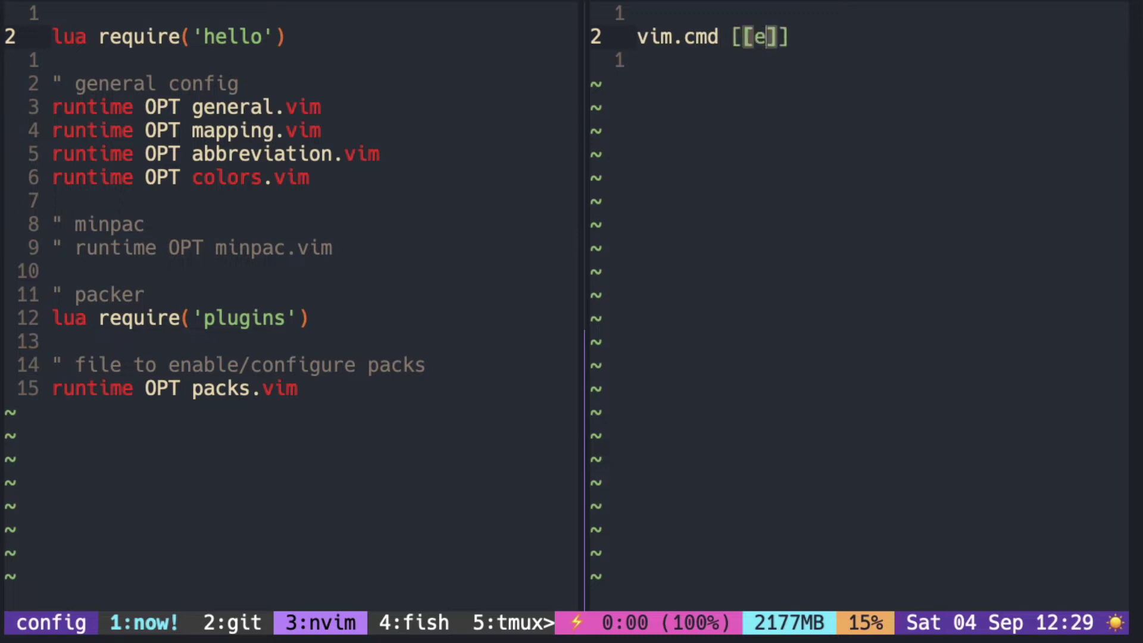
{"action": "type", "text": "cho "}
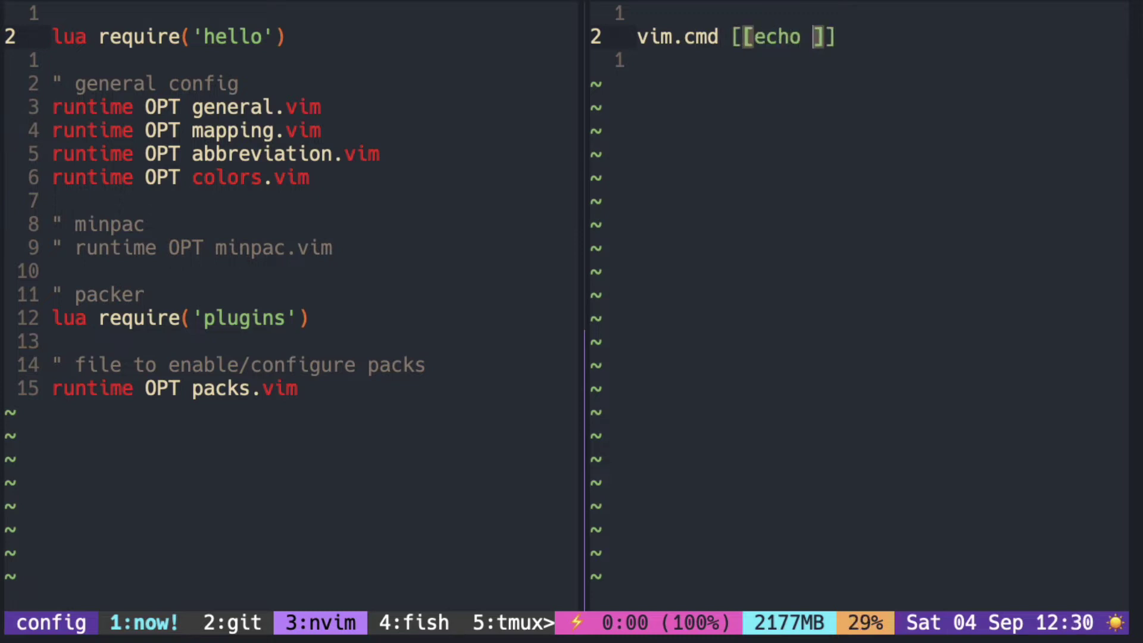
{"action": "type", "text": "\""}
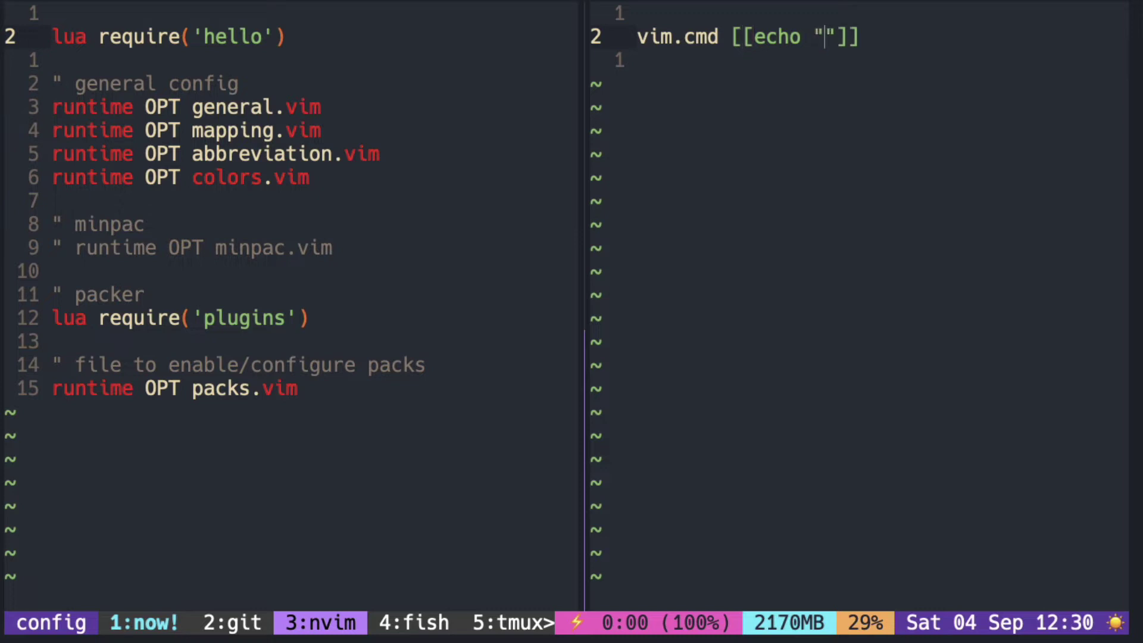
{"action": "type", "text": "from "}
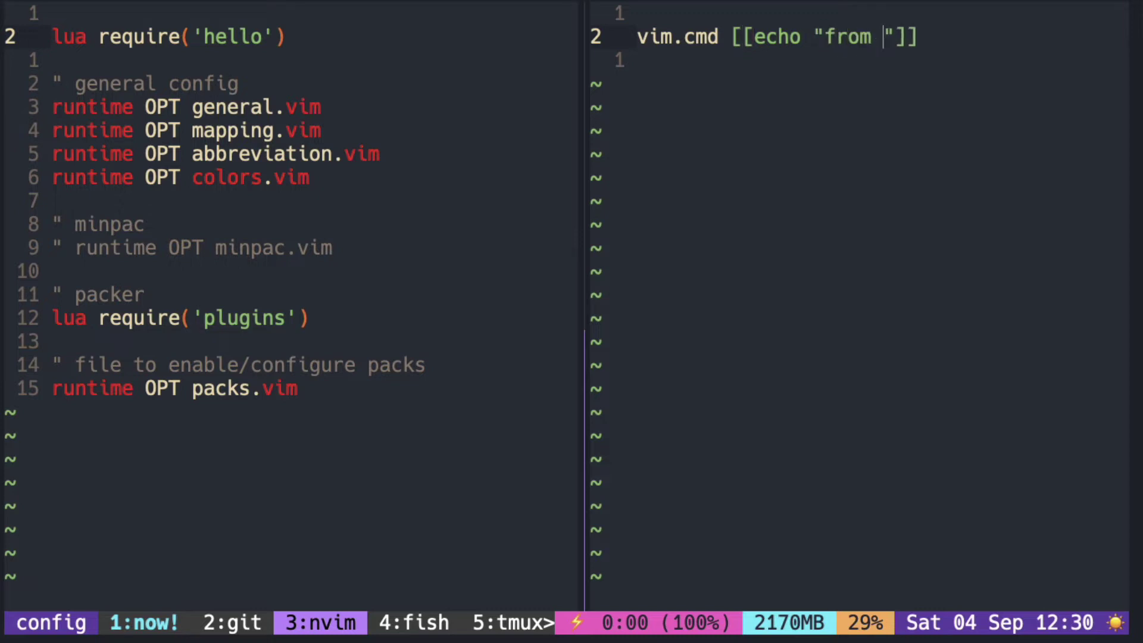
{"action": "type", "text": "Hello.lua"}
{"action": "key", "text": "Escape"}
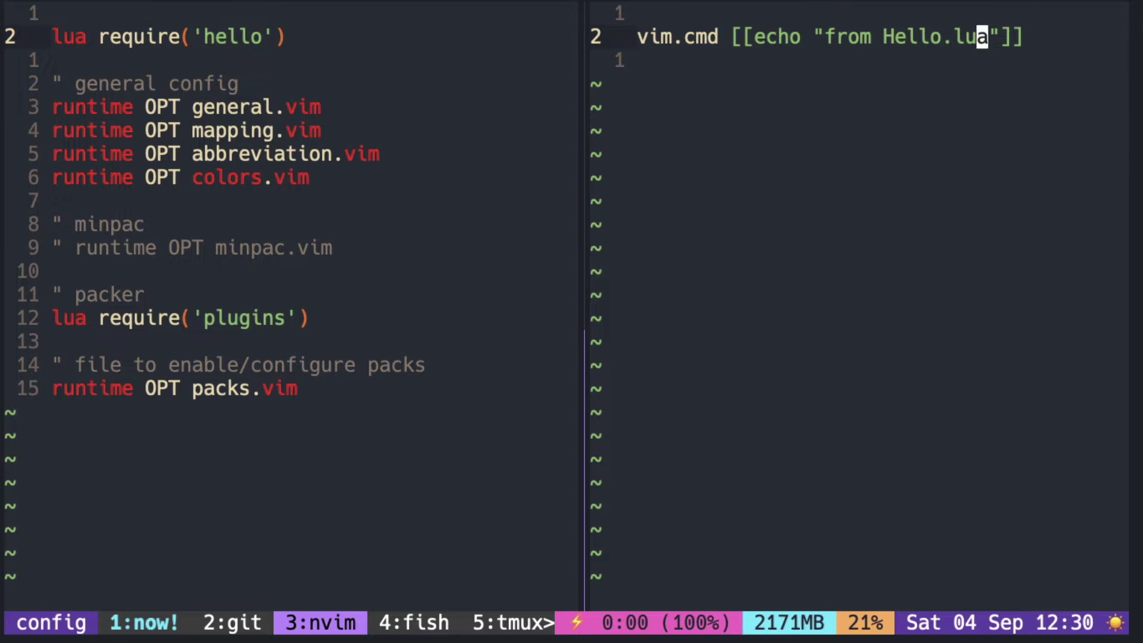
{"action": "key", "text": "b"}
{"action": "key", "text": "b"}
{"action": "key", "text": "b"}
{"action": "type", "text": ":w"}
{"action": "key", "text": "Return"}
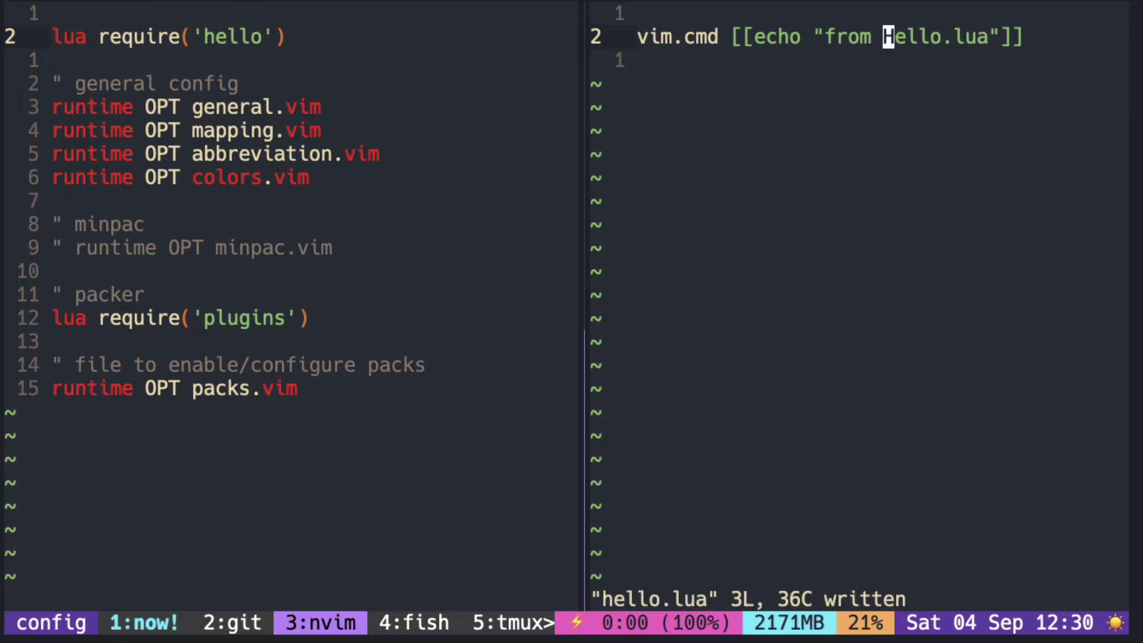
{"action": "key", "text": "ctrl+w"}
{"action": "key", "text": "h"}
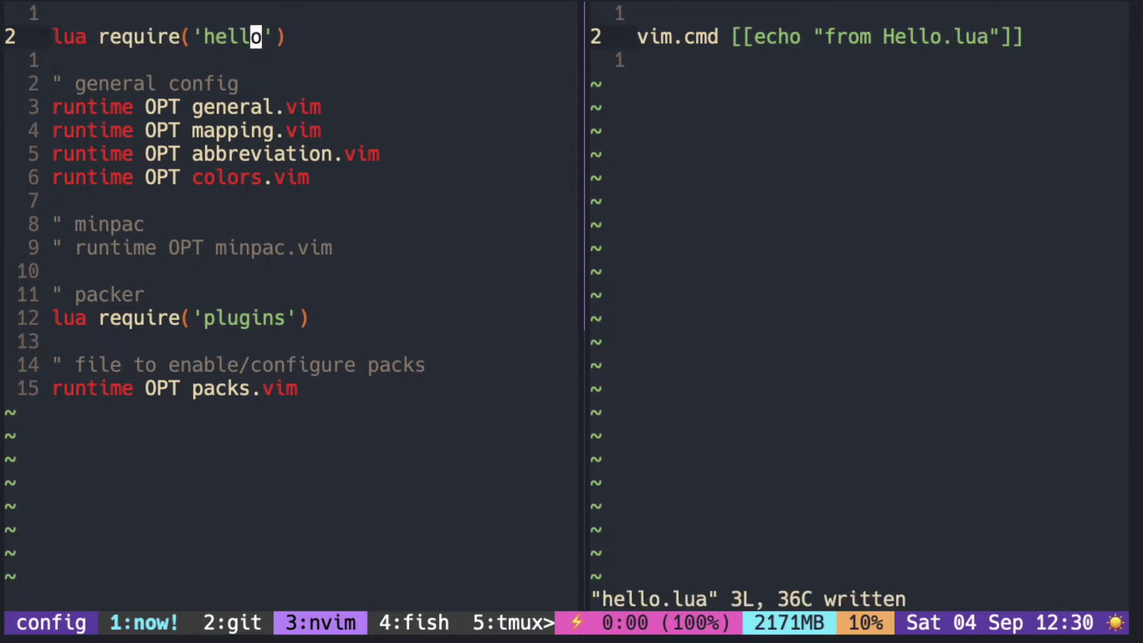
{"action": "key", "text": "minus"}
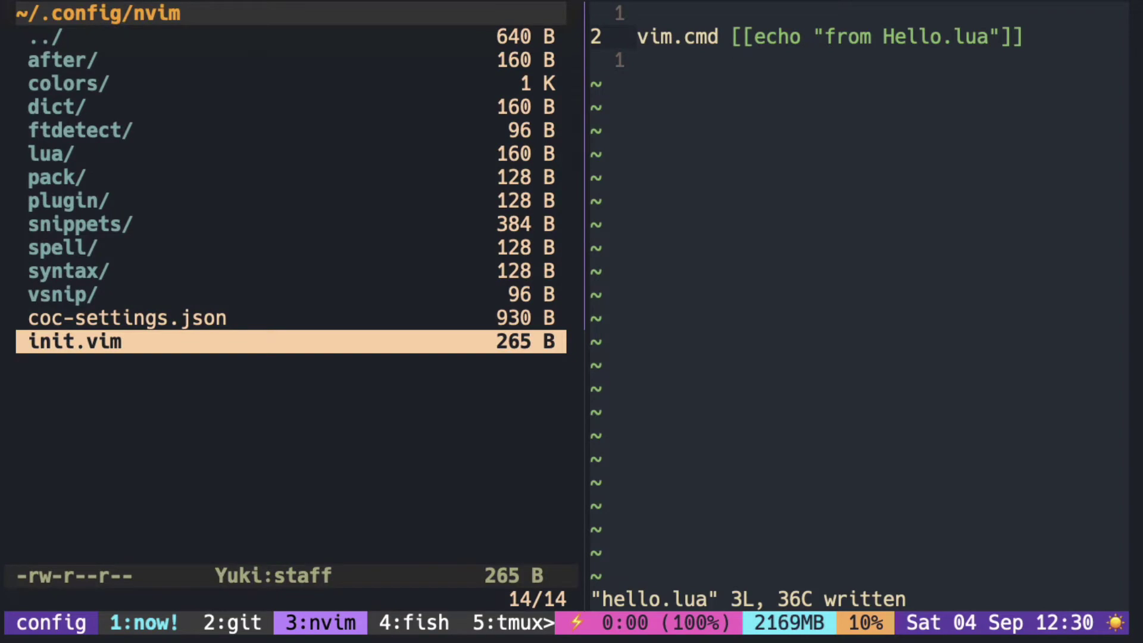
{"action": "key", "text": "q"}
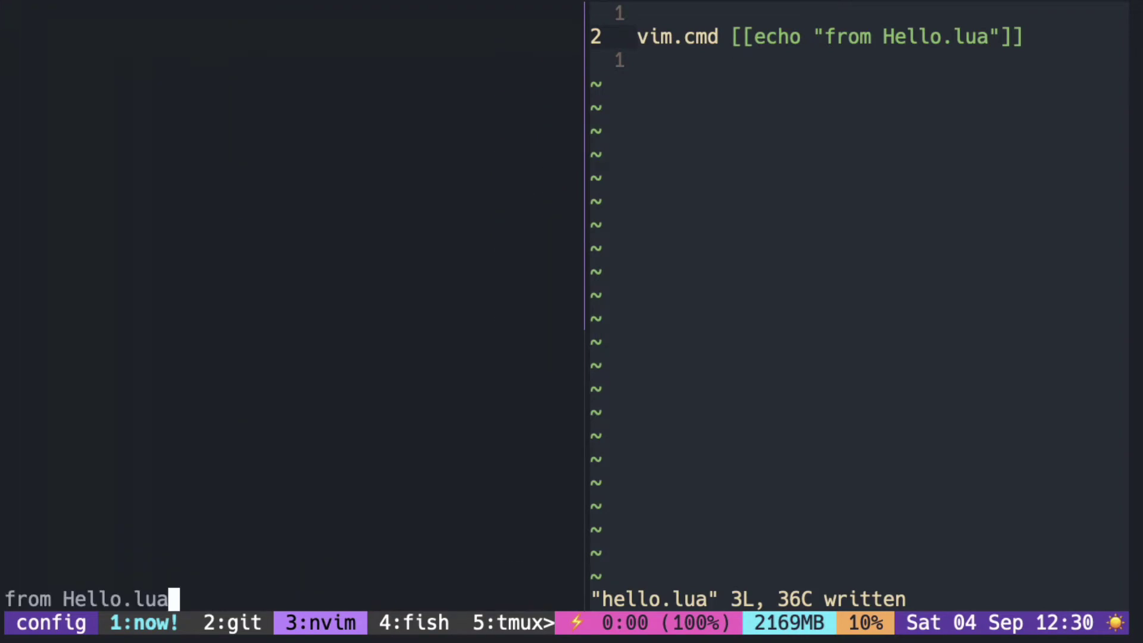
{"action": "key", "text": "Return"}
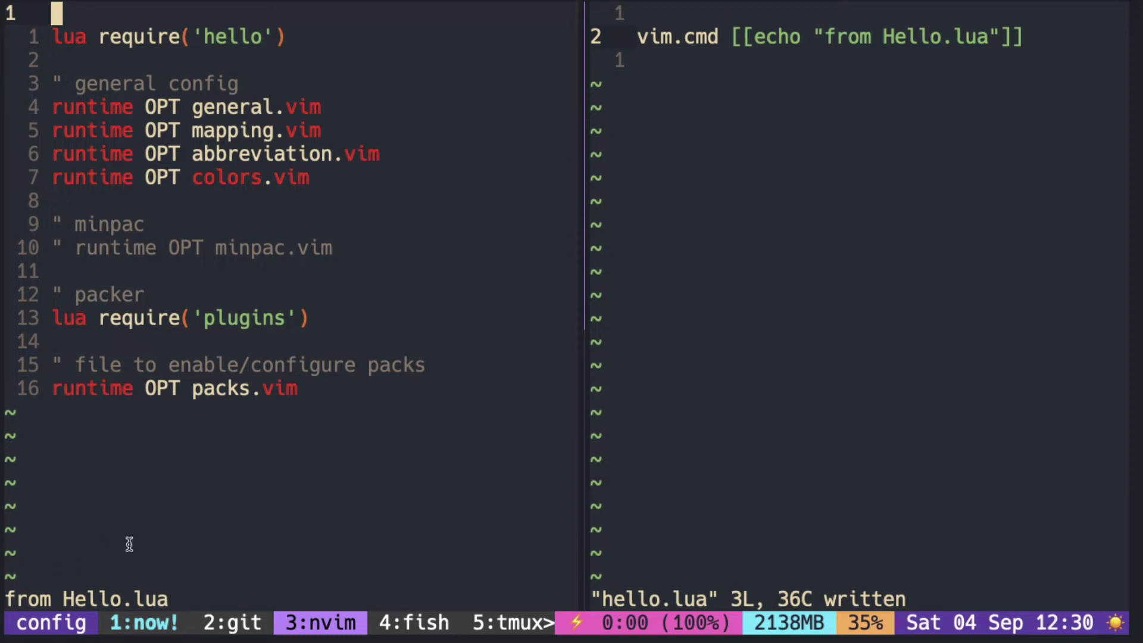
{"action": "key", "text": "j"}
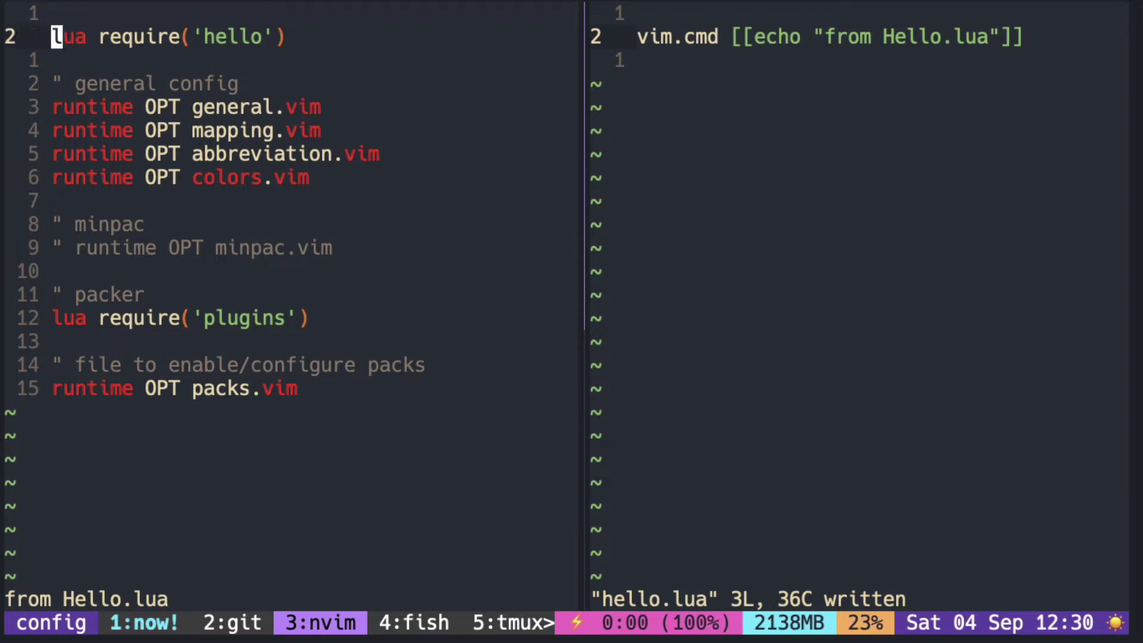
{"action": "key", "text": "w"}
{"action": "key", "text": "w"}
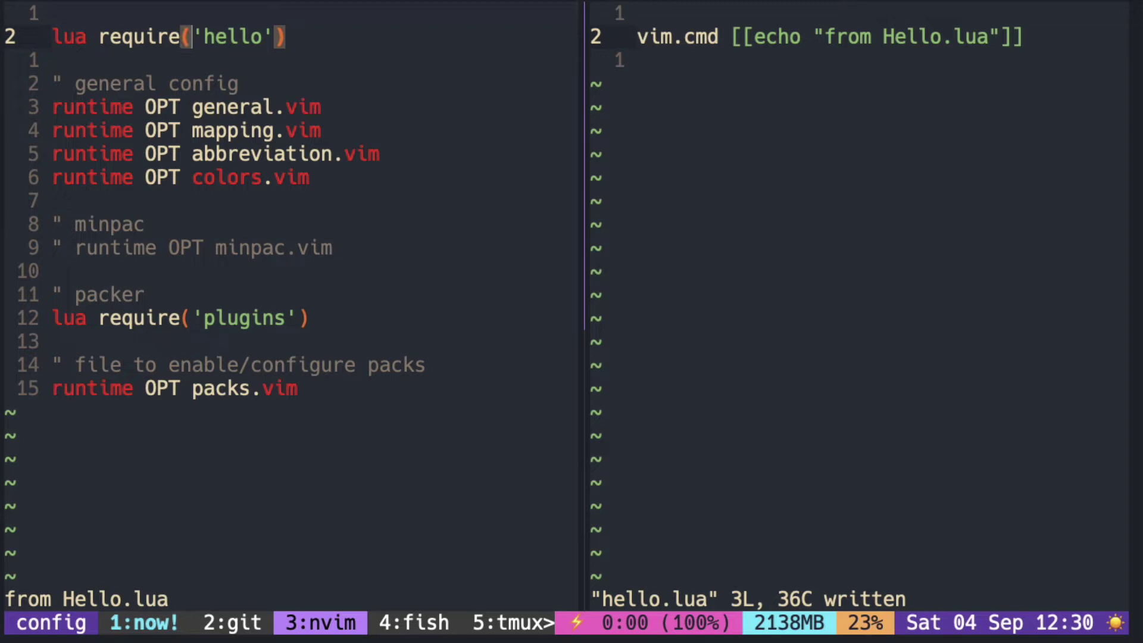
Change init.vim's require argument to 'config/hello'
{"action": "key", "text": "l"}
{"action": "key", "text": "a"}
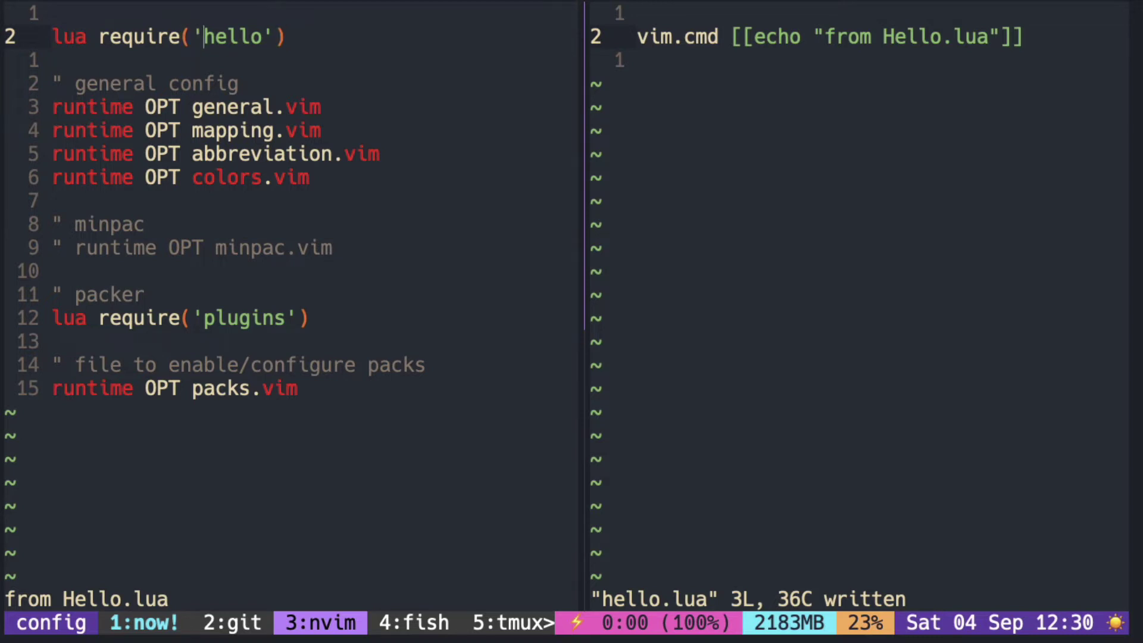
{"action": "type", "text": "con"}
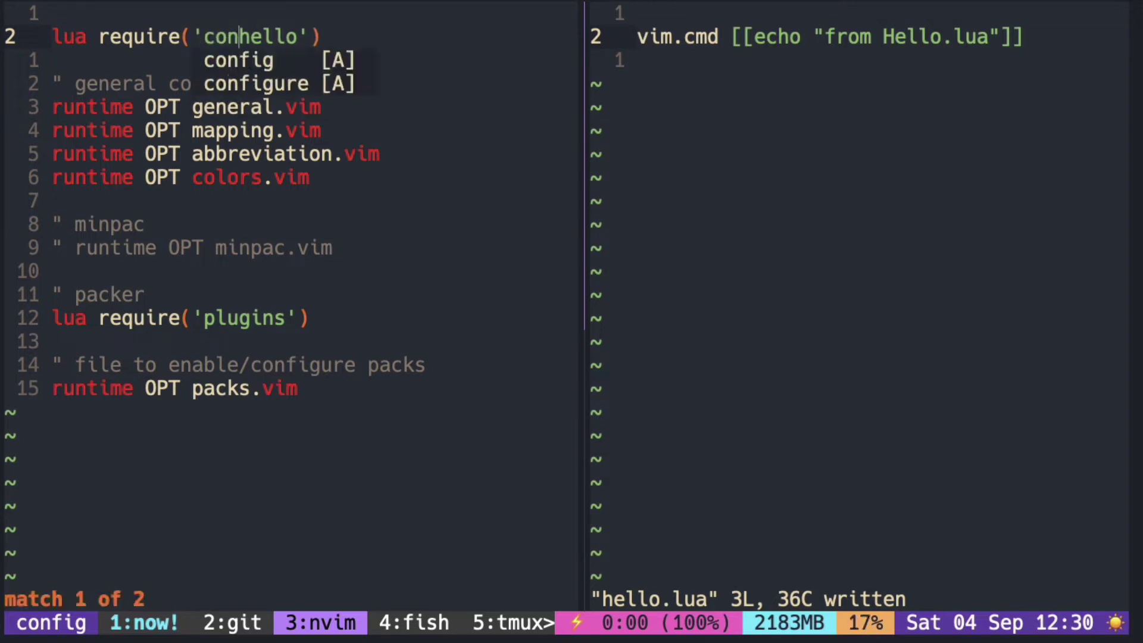
{"action": "type", "text": "fig/"}
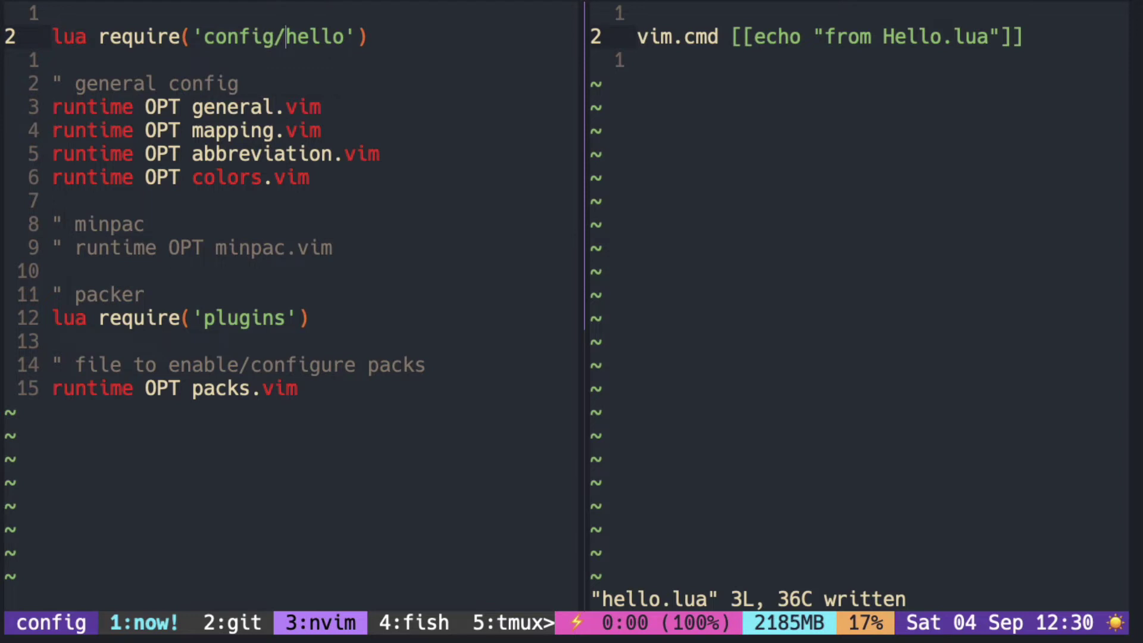
{"action": "key", "text": "Escape"}
Create a config folder under lua and move hello.lua into it
{"action": "key", "text": "ctrl+w"}
{"action": "key", "text": "l"}
{"action": "key", "text": "minus"}
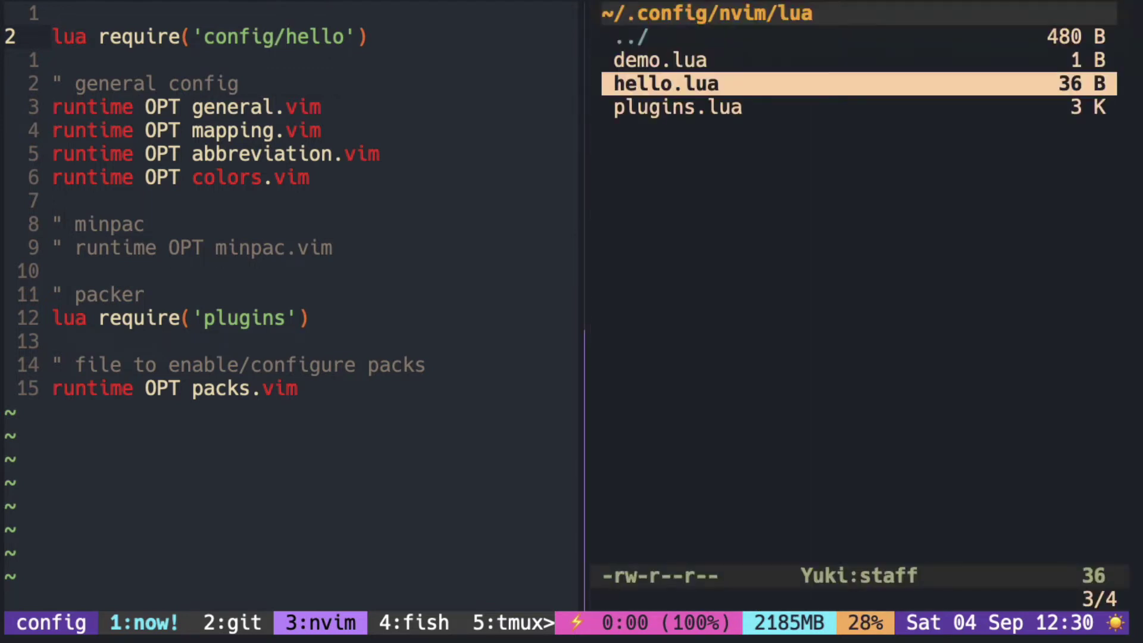
{"action": "type", "text": ":mkdir "}
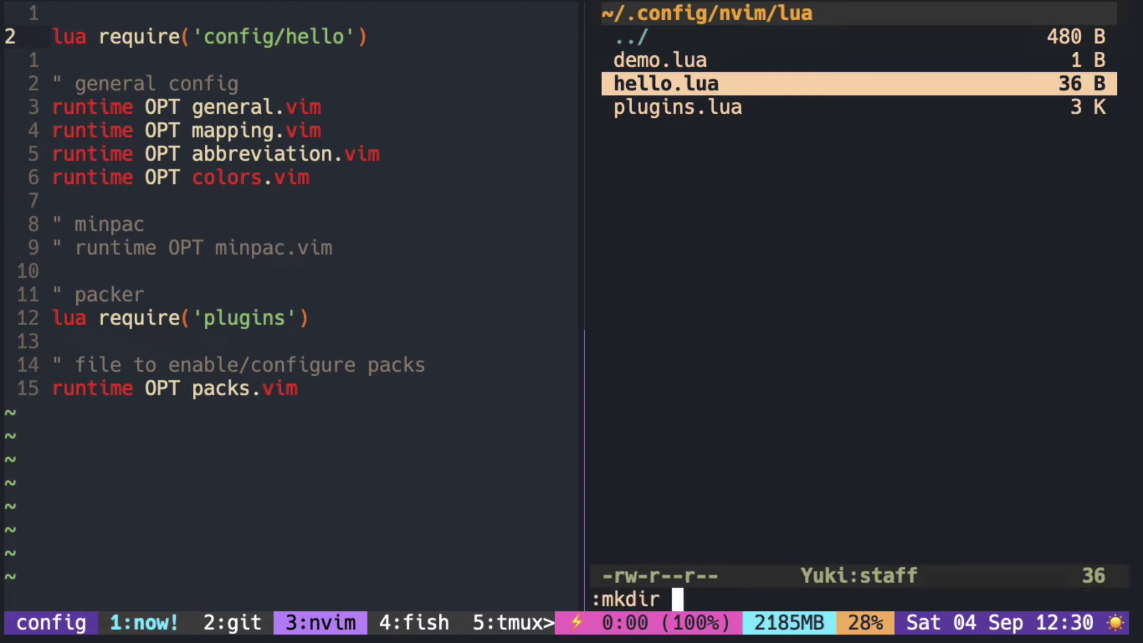
{"action": "type", "text": "config"}
{"action": "key", "text": "Return"}
{"action": "key", "text": "j"}
{"action": "key", "text": "j"}
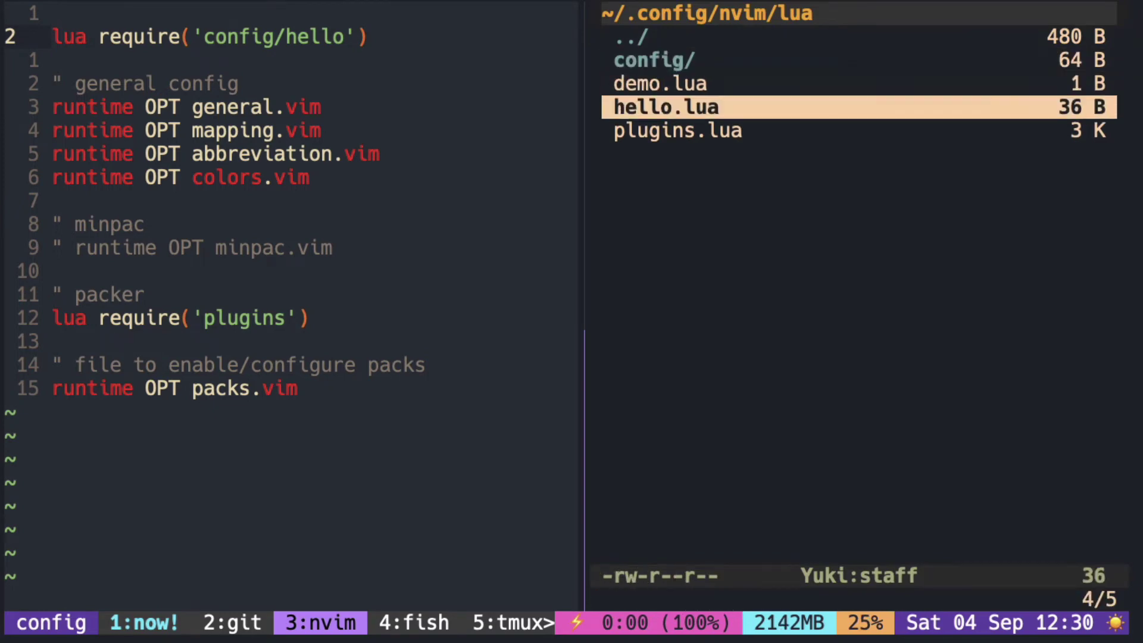
{"action": "key", "text": "d"}
{"action": "key", "text": "d"}
{"action": "key", "text": "k"}
{"action": "key", "text": "k"}
{"action": "key", "text": "l"}
{"action": "key", "text": "p"}
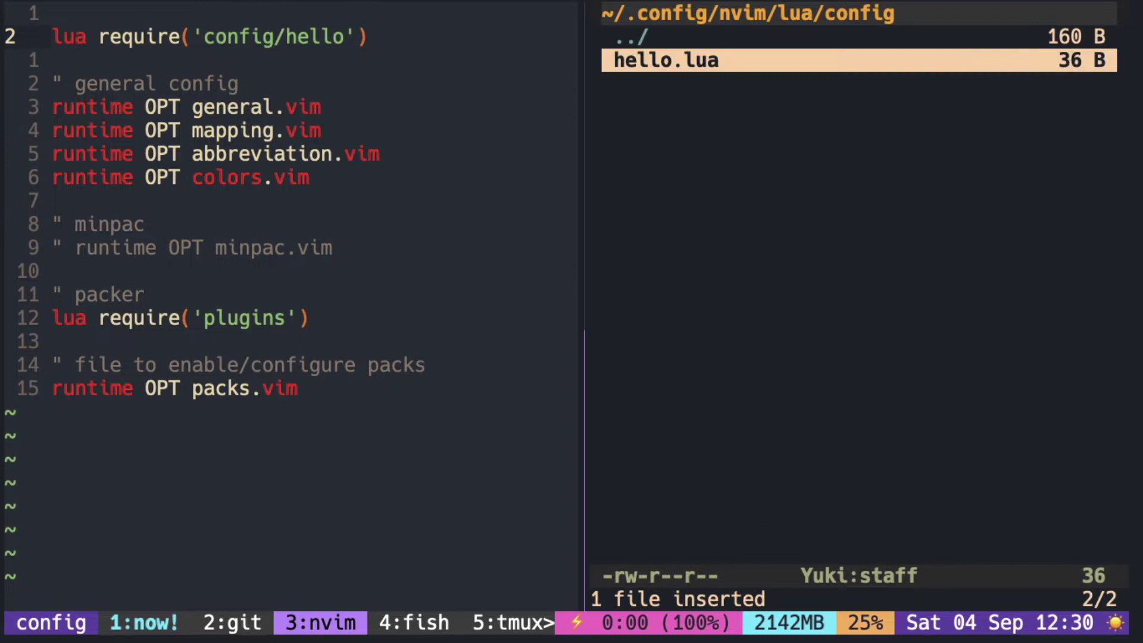
Change hello.lua's message to "from config/hello.lua", save, and re-source init.vim
{"action": "key", "text": "l"}
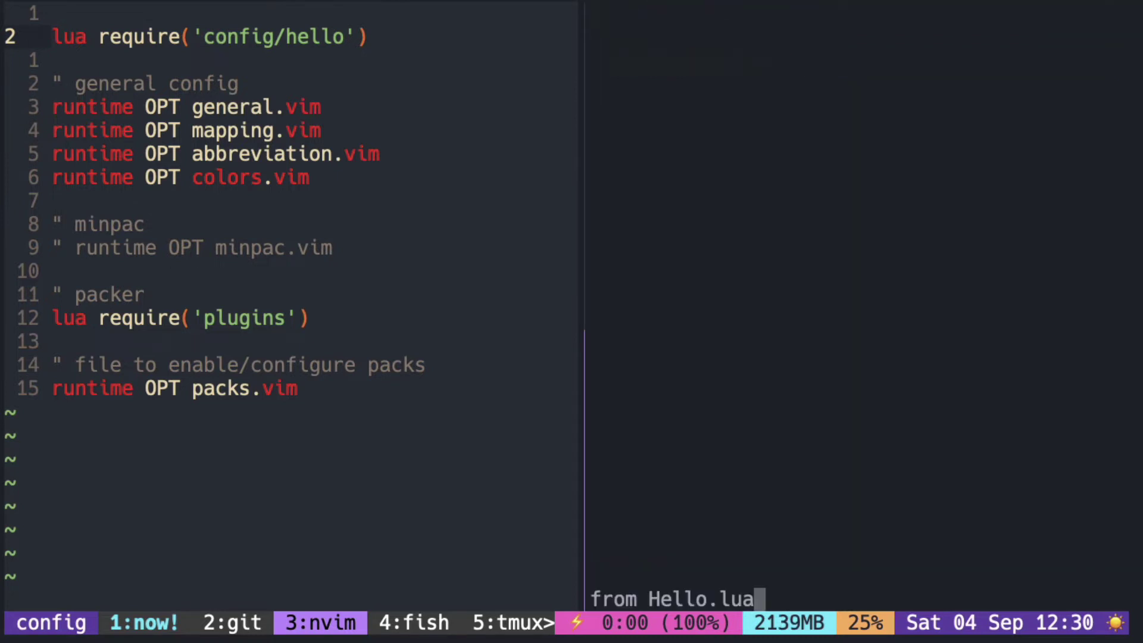
{"action": "key", "text": "j"}
{"action": "key", "text": "w"}
{"action": "key", "text": "w"}
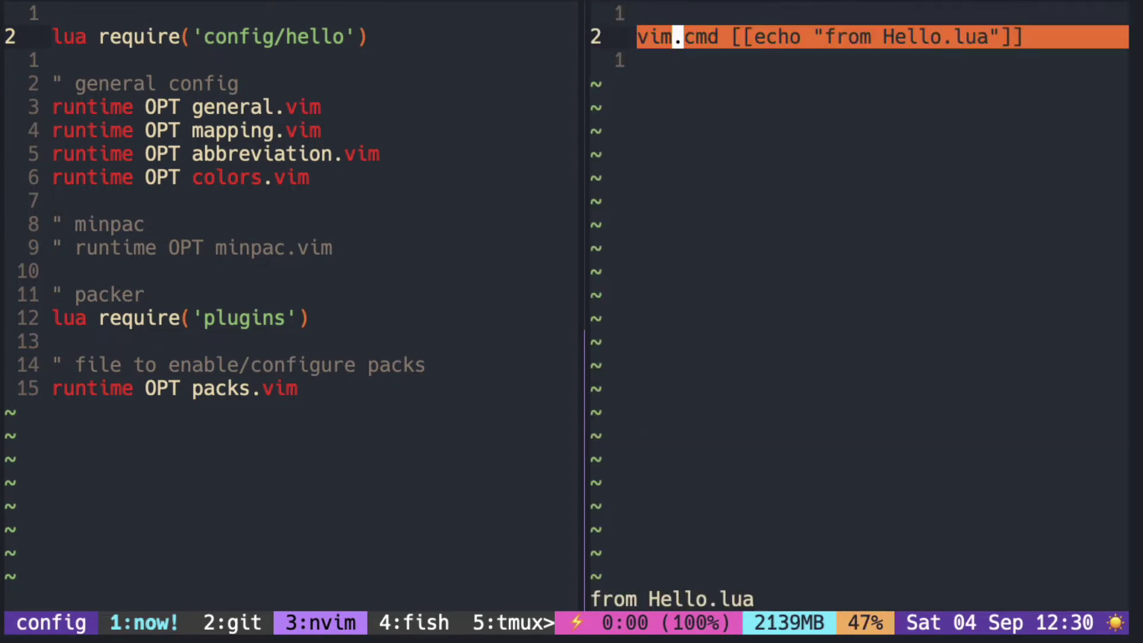
{"action": "key", "text": "w"}
{"action": "key", "text": "w"}
{"action": "key", "text": "w"}
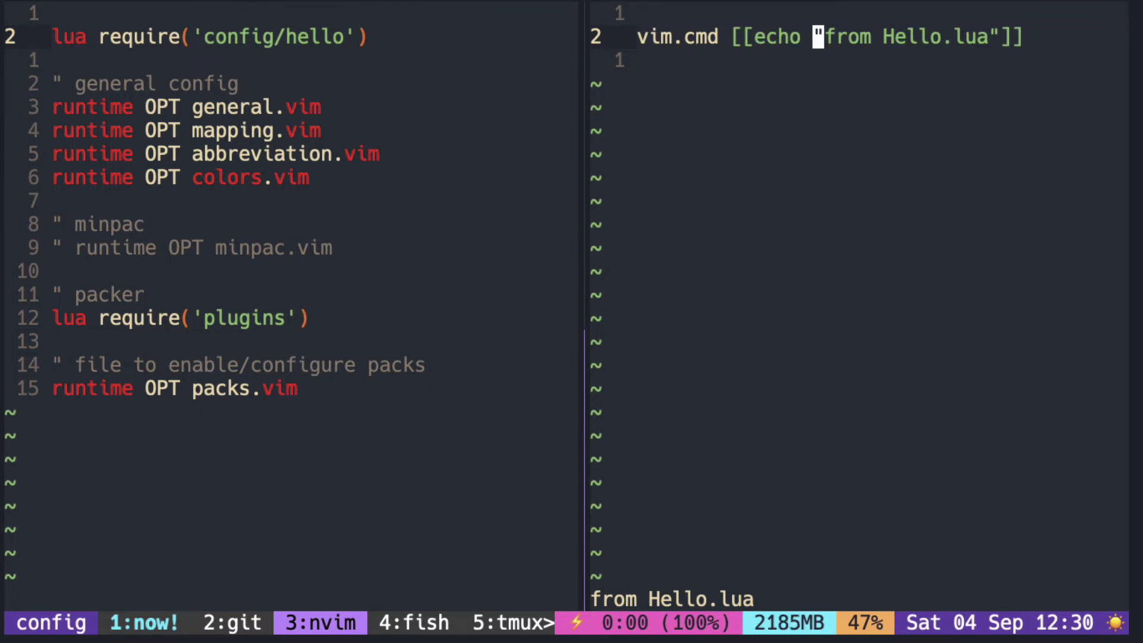
{"action": "type", "text": "wwiconfig/"}
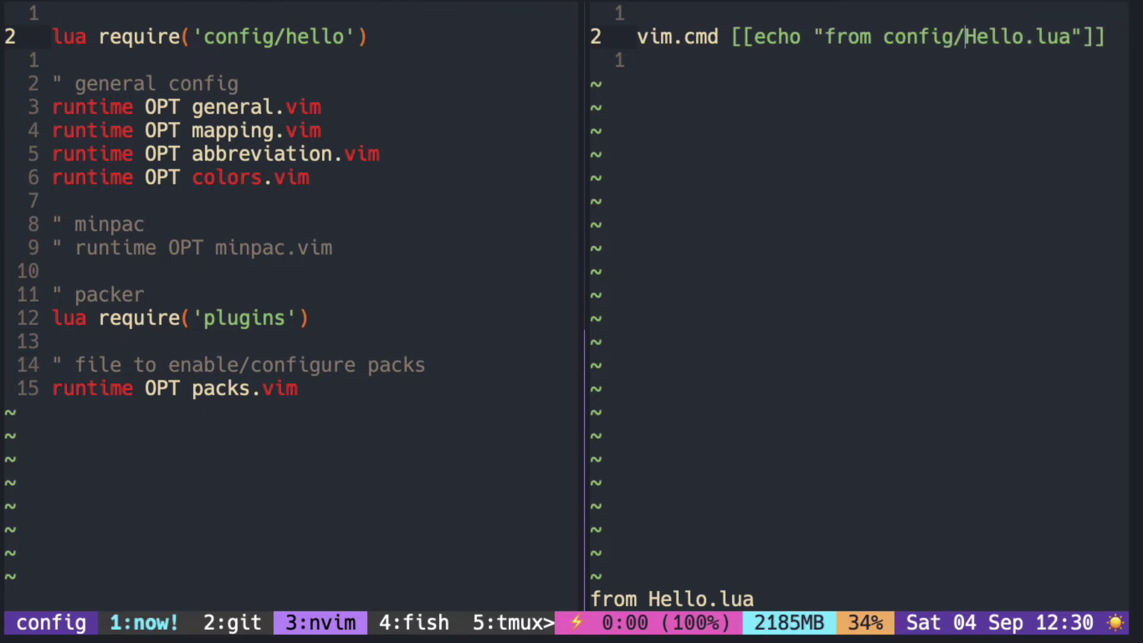
{"action": "key", "text": "Escape"}
{"action": "type", "text": "lrhk"}
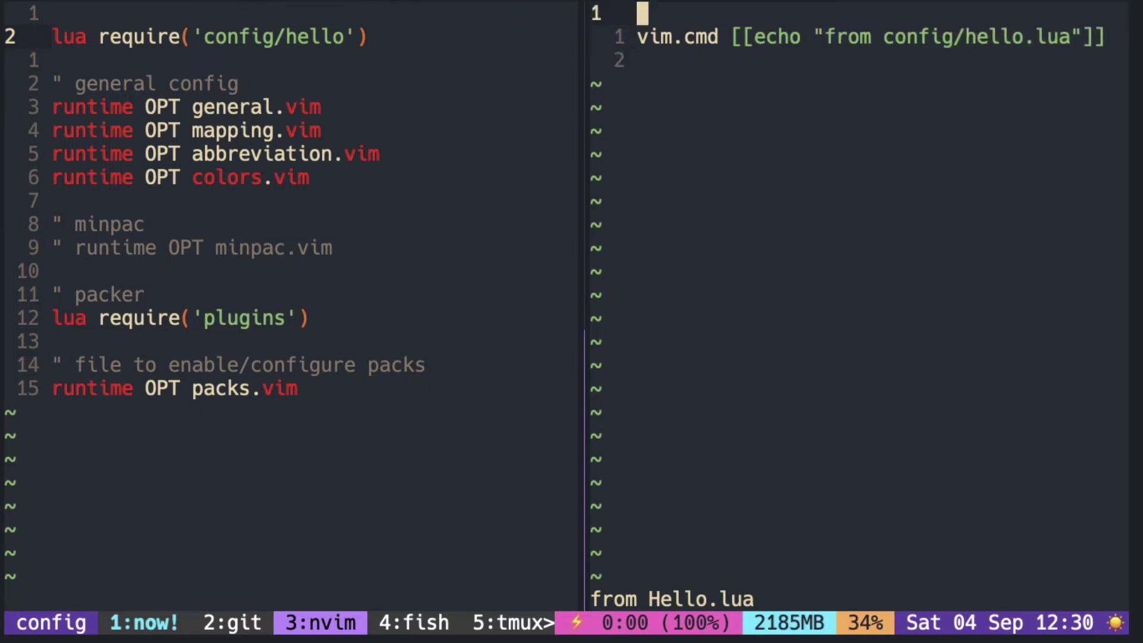
{"action": "type", "text": ":w"}
{"action": "key", "text": "Return"}
{"action": "key", "text": "ctrl+w"}
{"action": "key", "text": "h"}
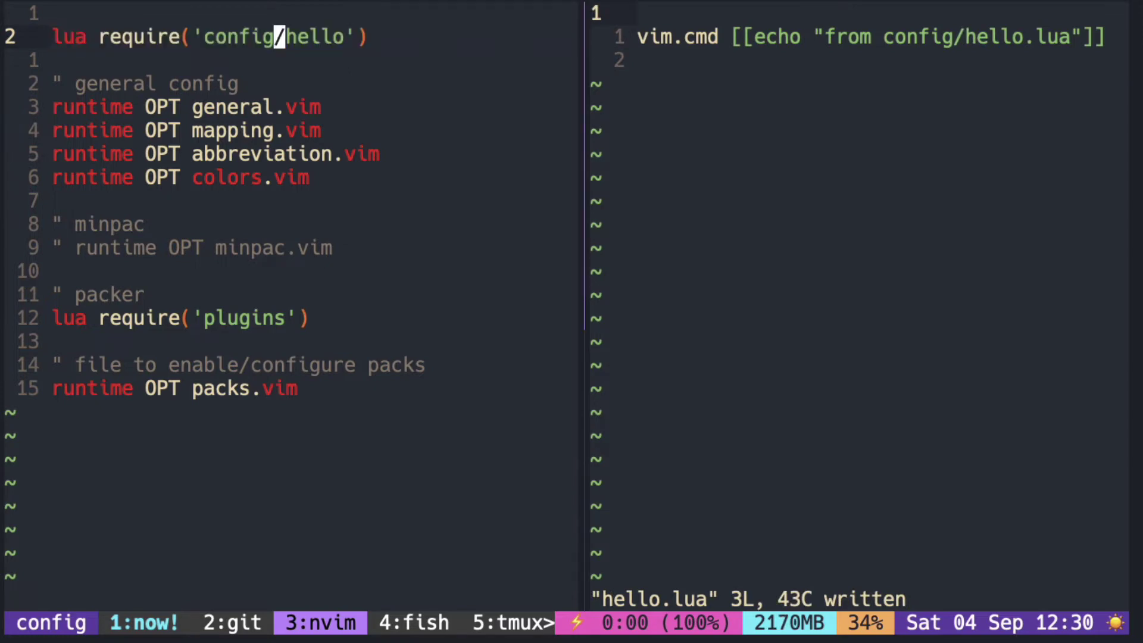
{"action": "key", "text": "minus"}
{"action": "key", "text": "Return"}
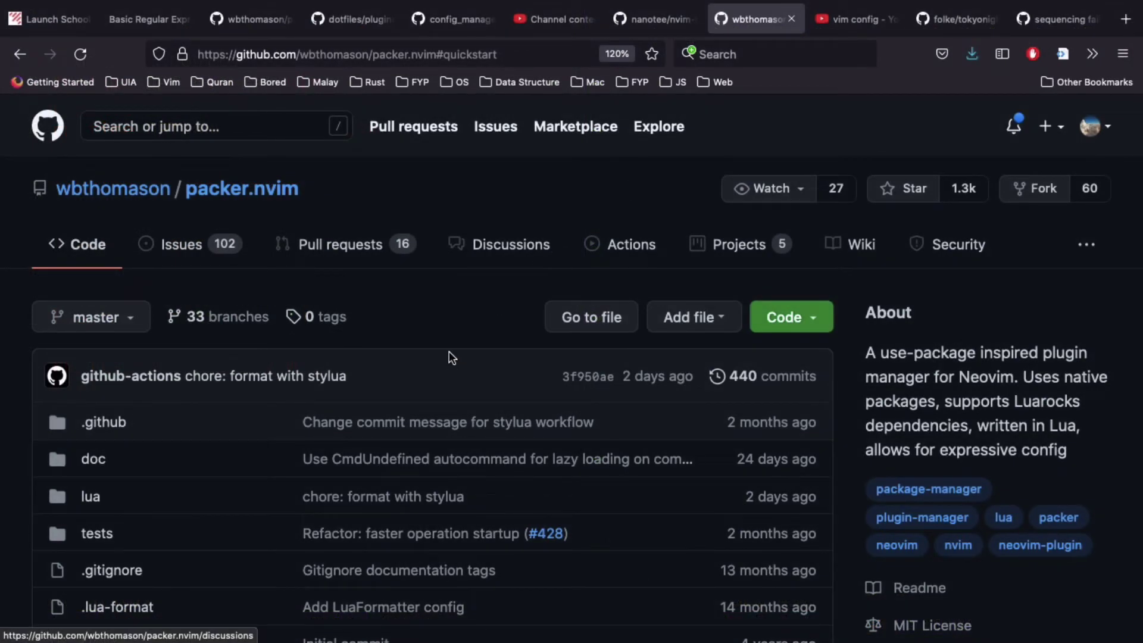
{"action": "scroll", "coordinate": [451, 358], "scroll_direction": "down", "scroll_amount": 5}
{"action": "scroll", "coordinate": [450, 358], "scroll_direction": "down", "scroll_amount": 2}
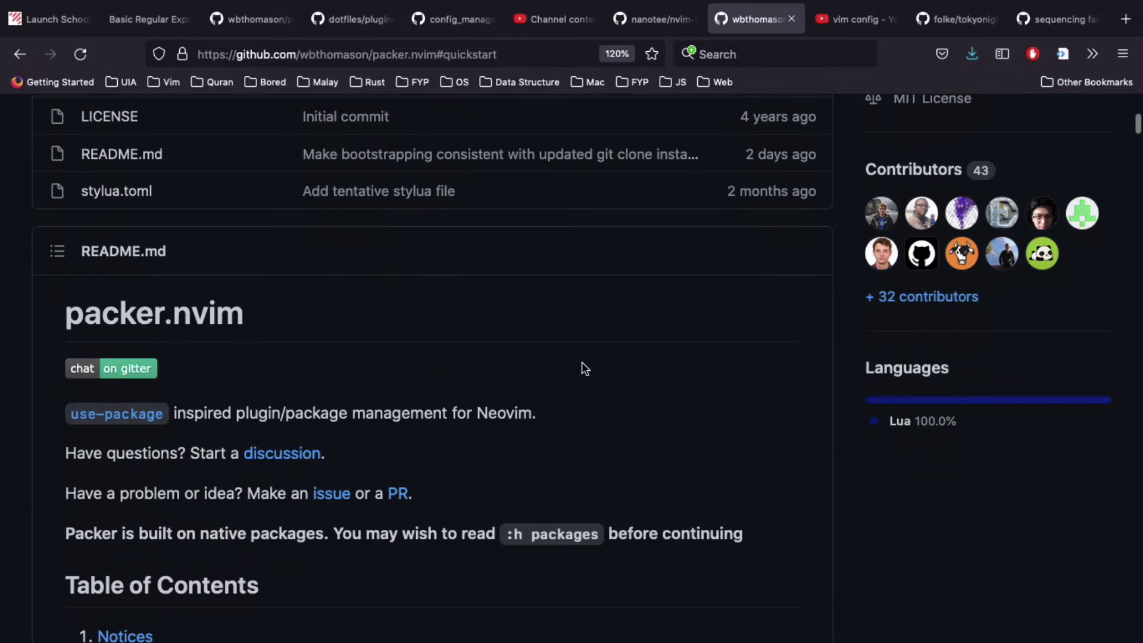
{"action": "scroll", "coordinate": [582, 368], "scroll_direction": "down", "scroll_amount": 1}
{"action": "scroll", "coordinate": [582, 368], "scroll_direction": "down", "scroll_amount": 1}
{"action": "scroll", "coordinate": [398, 482], "scroll_direction": "down", "scroll_amount": 3}
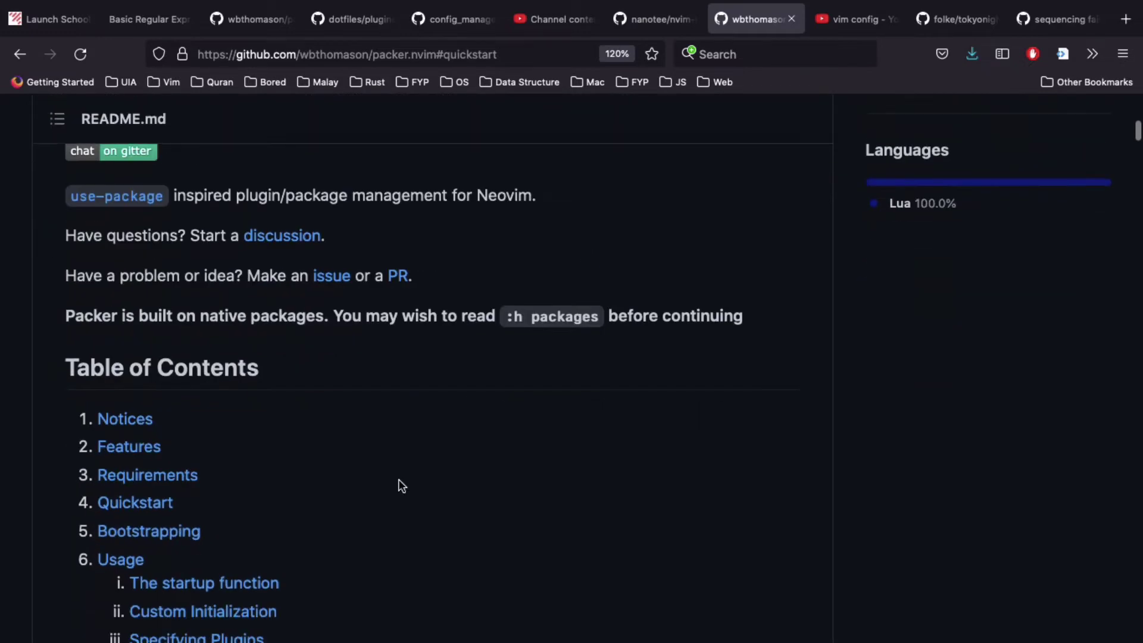
{"action": "scroll", "coordinate": [400, 484], "scroll_direction": "down", "scroll_amount": 1}
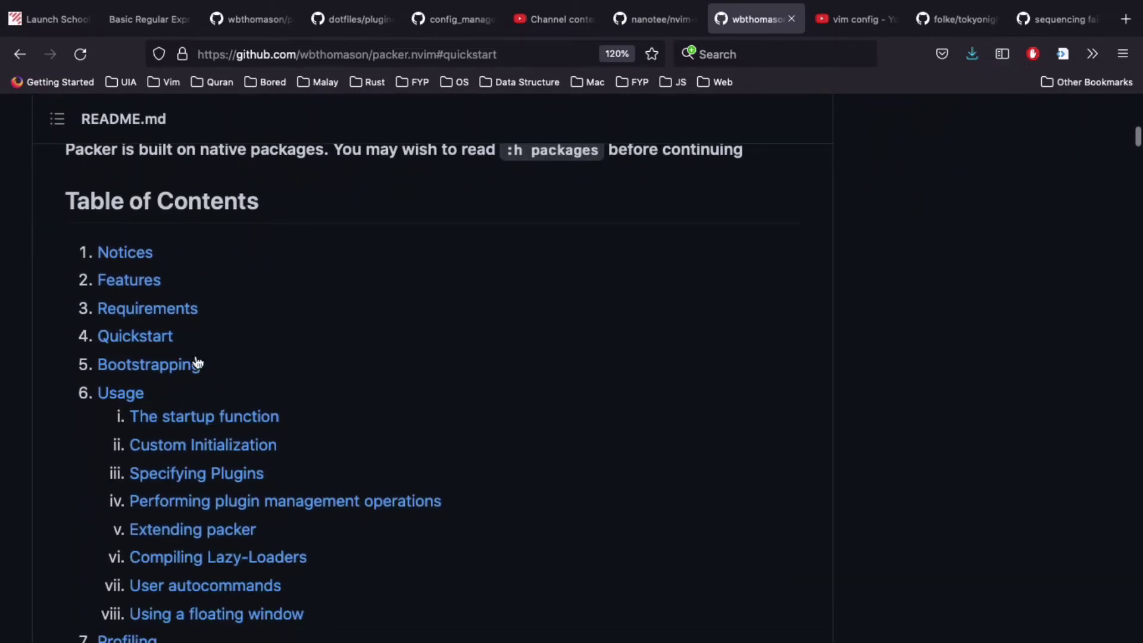
Copy the Unix git clone command from the packer.nvim README's Quickstart section
{"action": "left_click", "coordinate": [166, 343]}
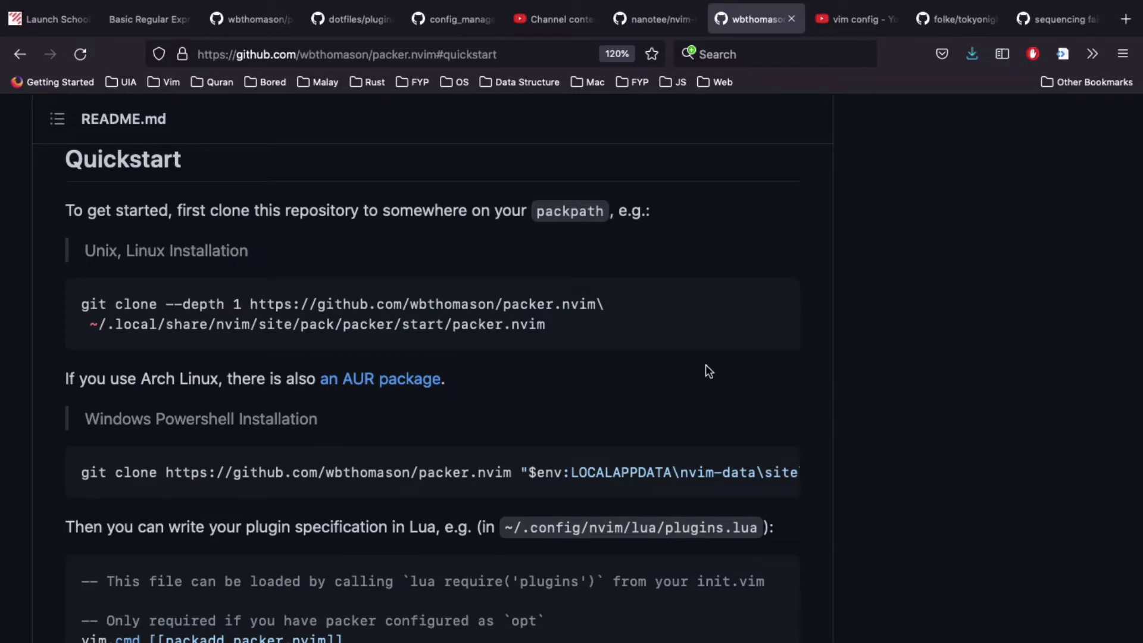
{"action": "mouse_move", "coordinate": [429, 315]}
{"action": "mouse_move", "coordinate": [380, 324]}
{"action": "left_click", "coordinate": [775, 309]}
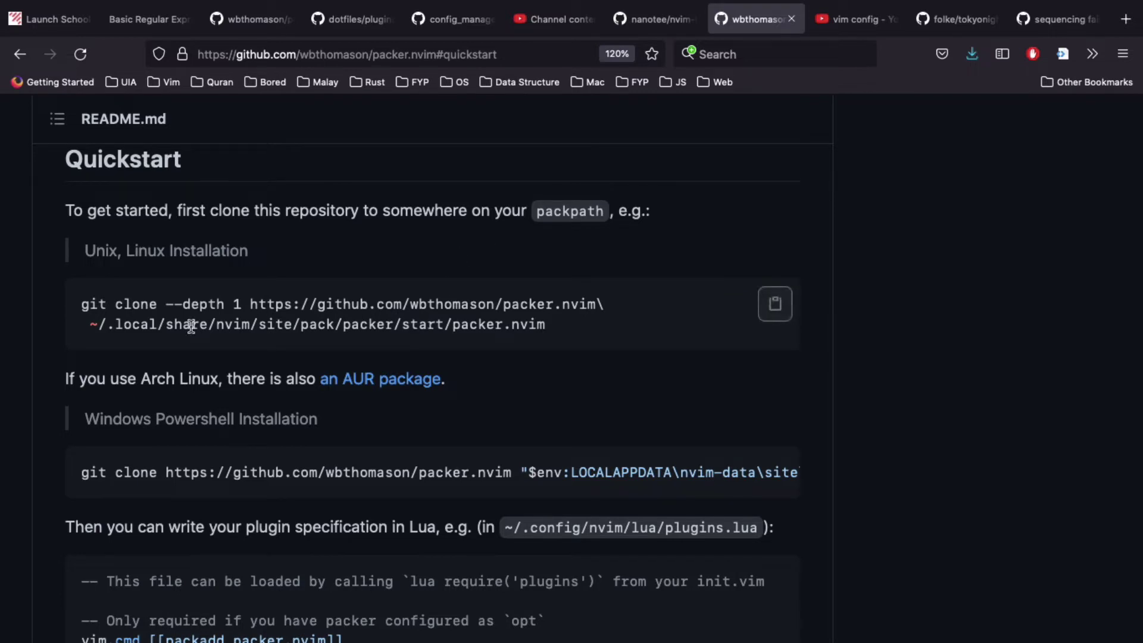
{"action": "left_click_drag", "start_coordinate": [90, 326], "coordinate": [549, 326]}
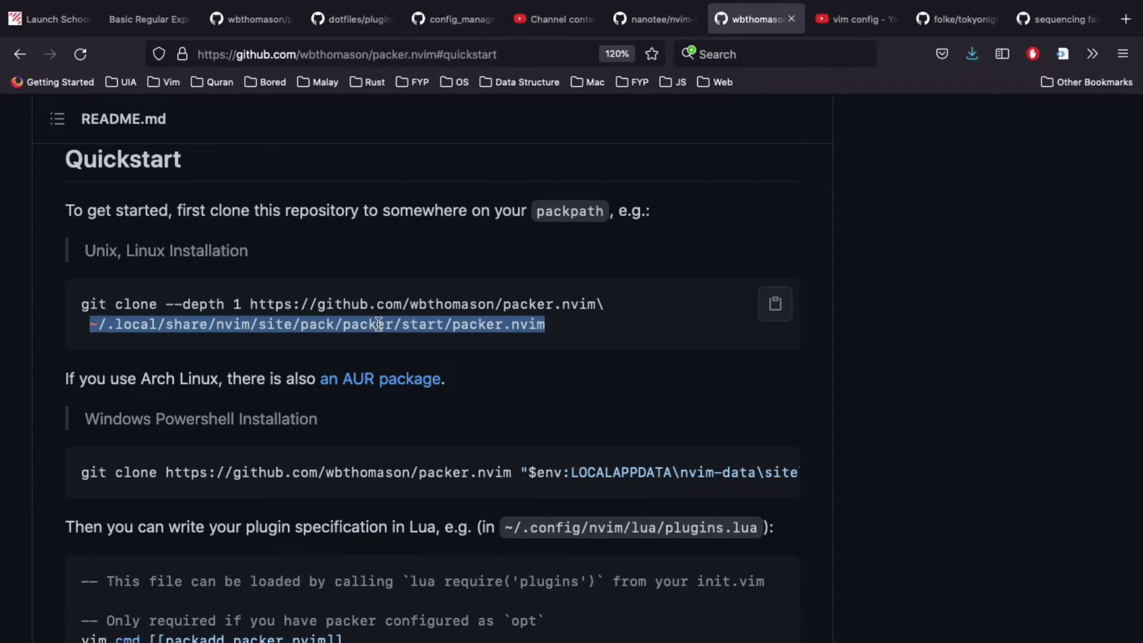
{"action": "left_click", "coordinate": [583, 339]}
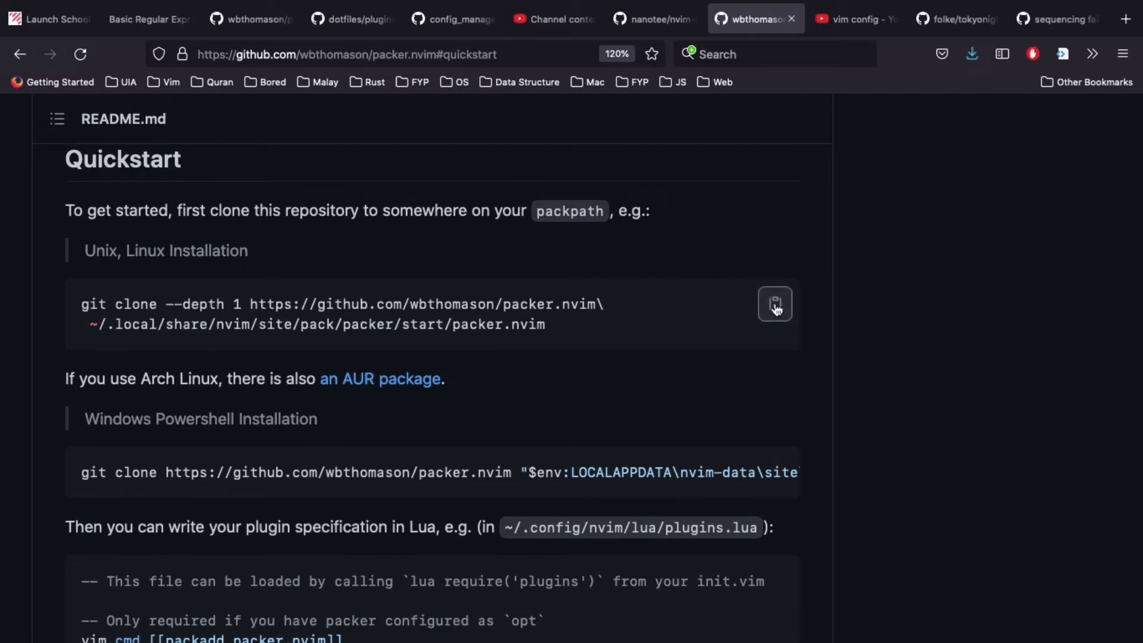
{"action": "left_click", "coordinate": [775, 306]}
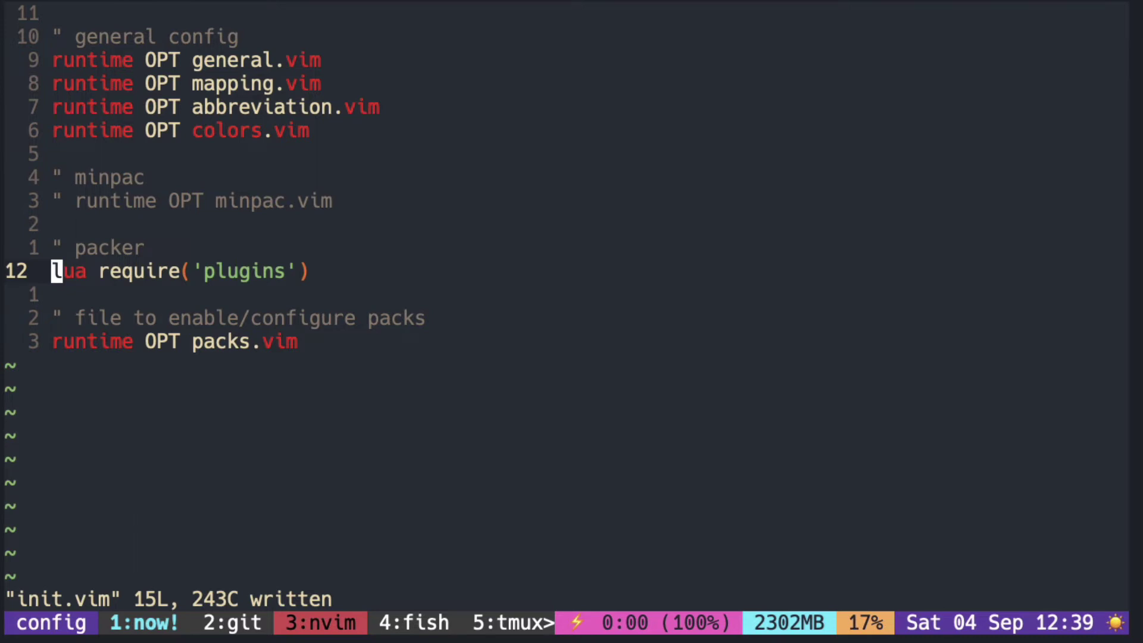
Browse a floating file manager into the lua folder and select plugins.lua
{"action": "key", "text": "w"}
{"action": "key", "text": "w"}
{"action": "key", "text": "w"}
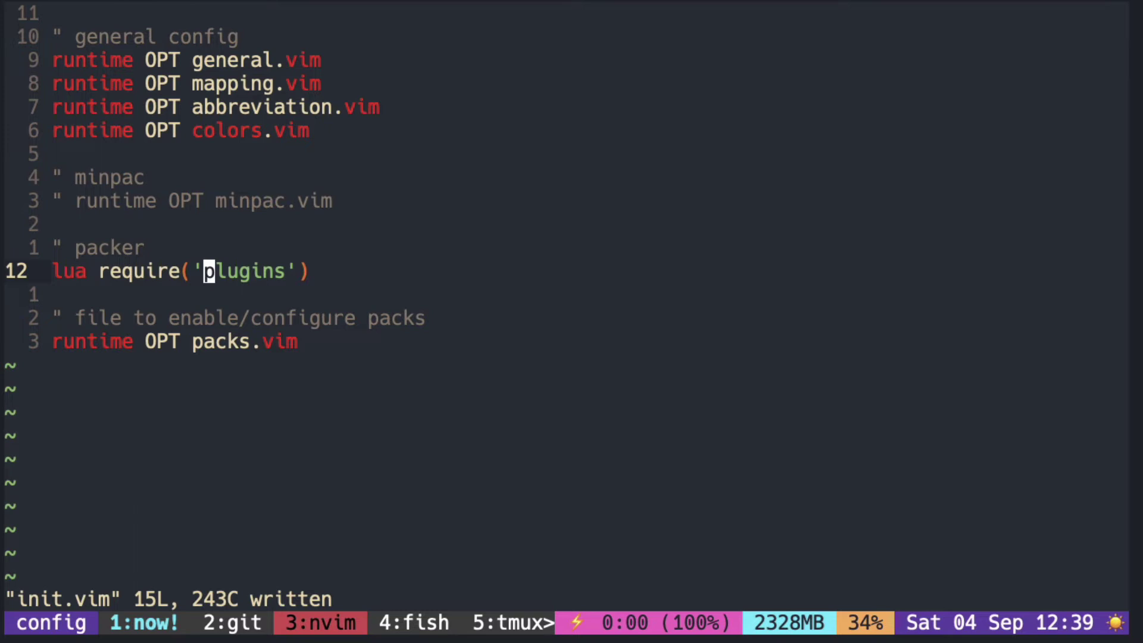
{"action": "key", "text": "space"}
{"action": "key", "text": "v"}
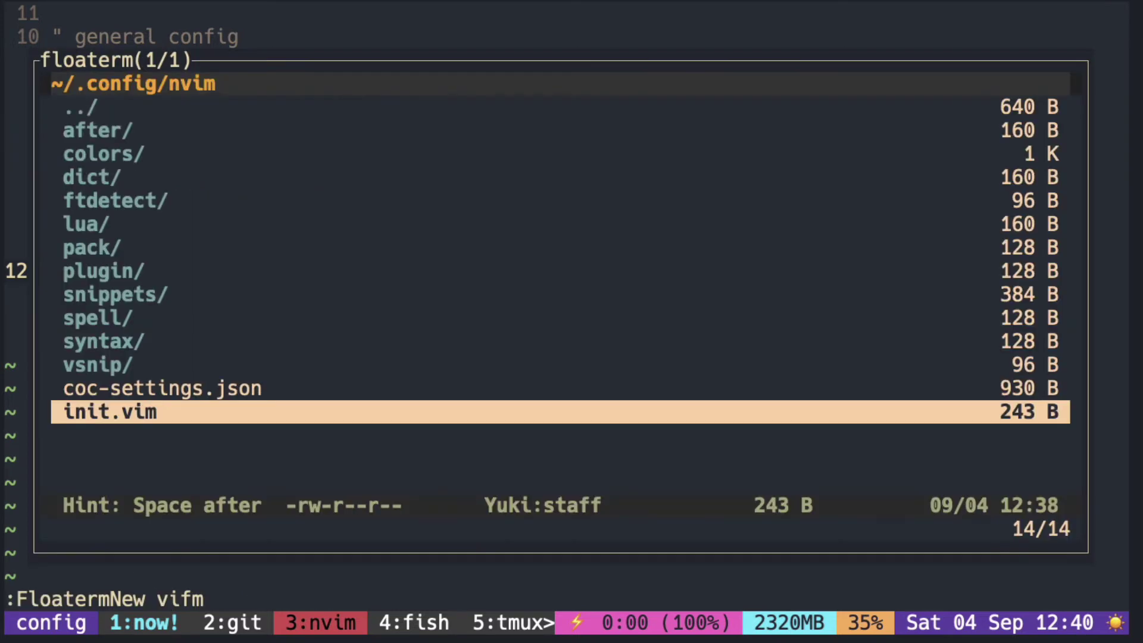
{"action": "key", "text": "k"}
{"action": "key", "text": "k"}
{"action": "key", "text": "k"}
{"action": "key", "text": "k"}
{"action": "key", "text": "k"}
{"action": "key", "text": "k"}
{"action": "key", "text": "k"}
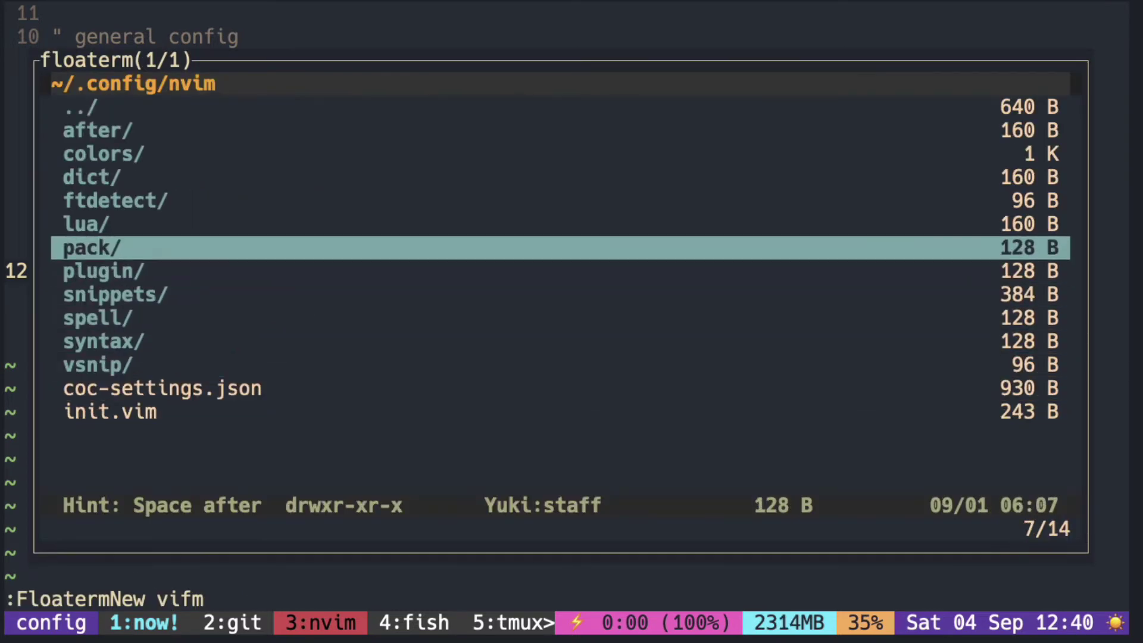
{"action": "key", "text": "k"}
{"action": "key", "text": "l"}
{"action": "key", "text": "j"}
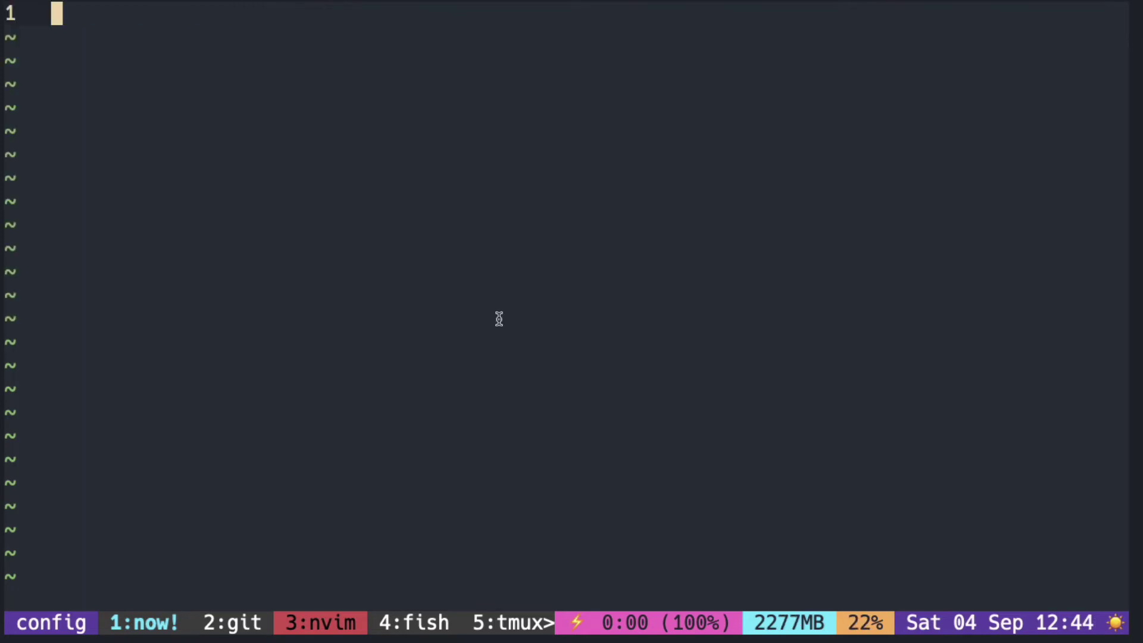
Write packer = require 'packer' and an empty multi-line packer.init { } table
{"action": "key", "text": "shift+o"}
{"action": "key", "text": "j"}
{"action": "key", "text": "i"}
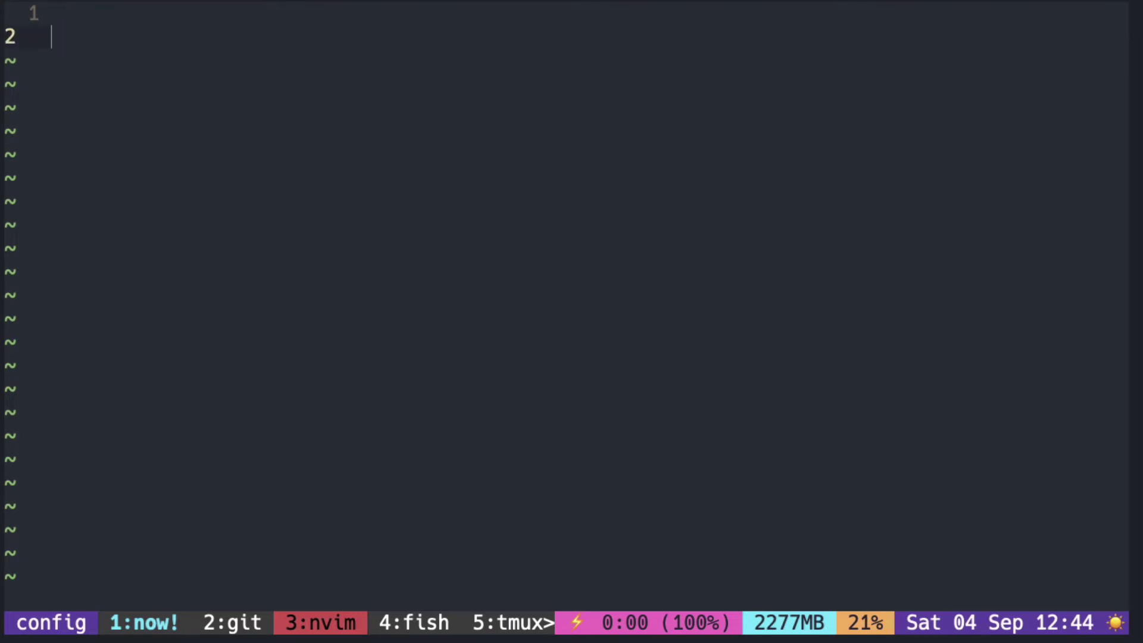
{"action": "type", "text": "pa"}
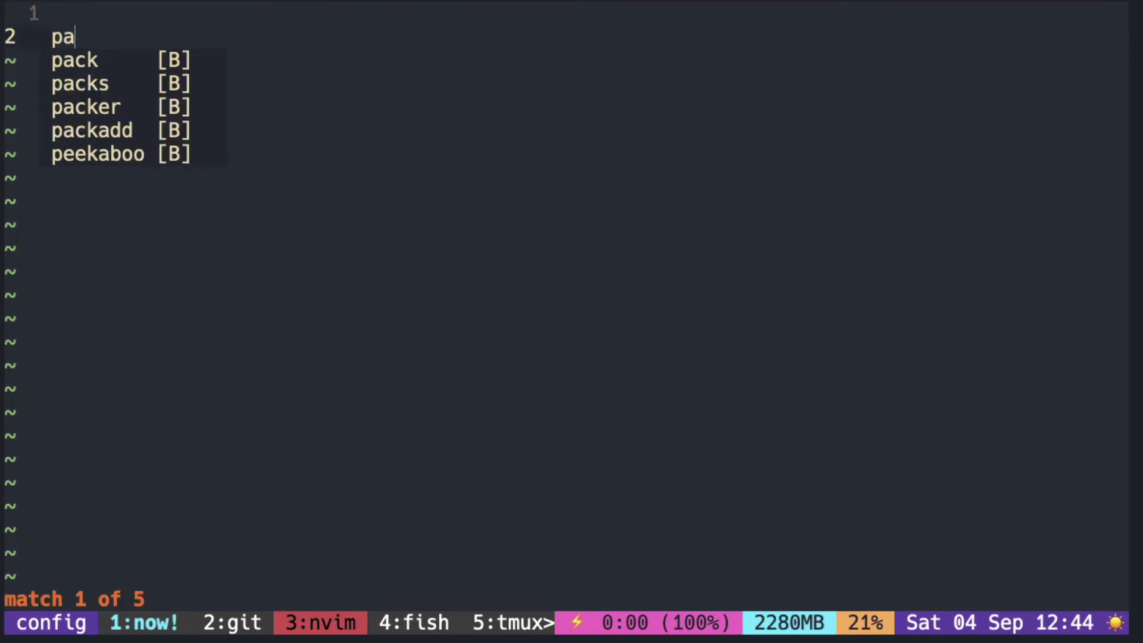
{"action": "type", "text": "cker = "}
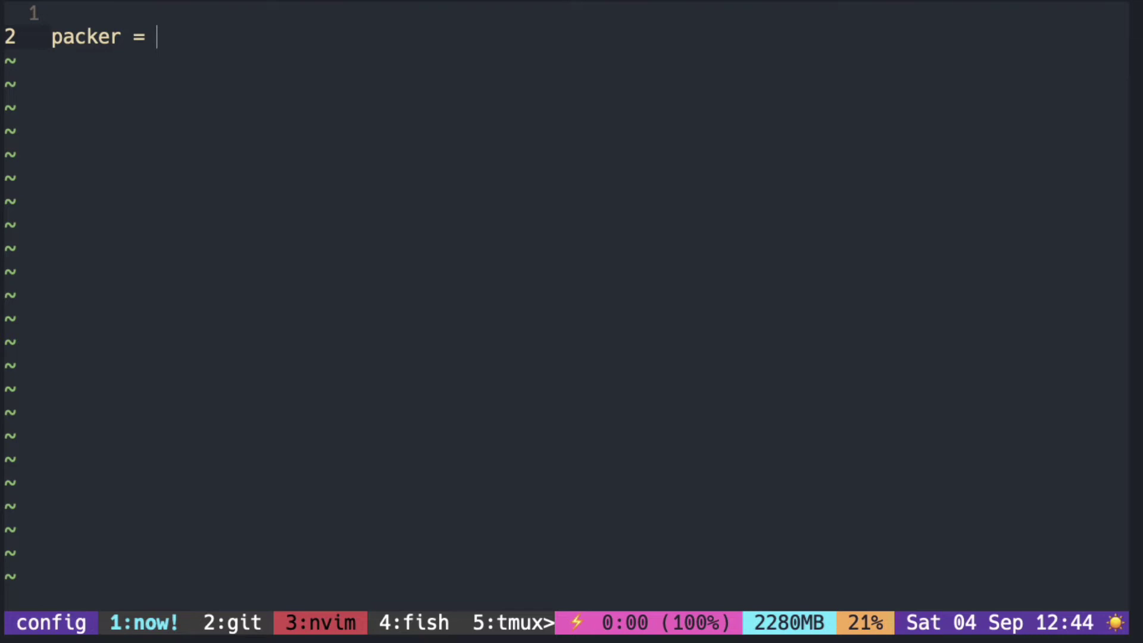
{"action": "type", "text": "require "}
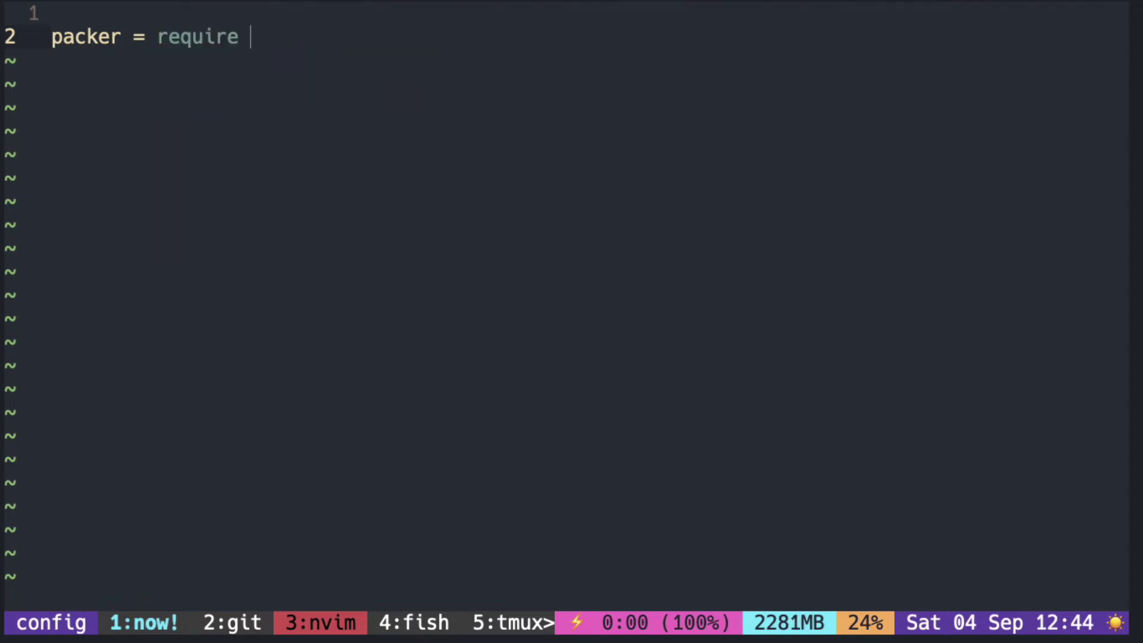
{"action": "type", "text": "'packer"}
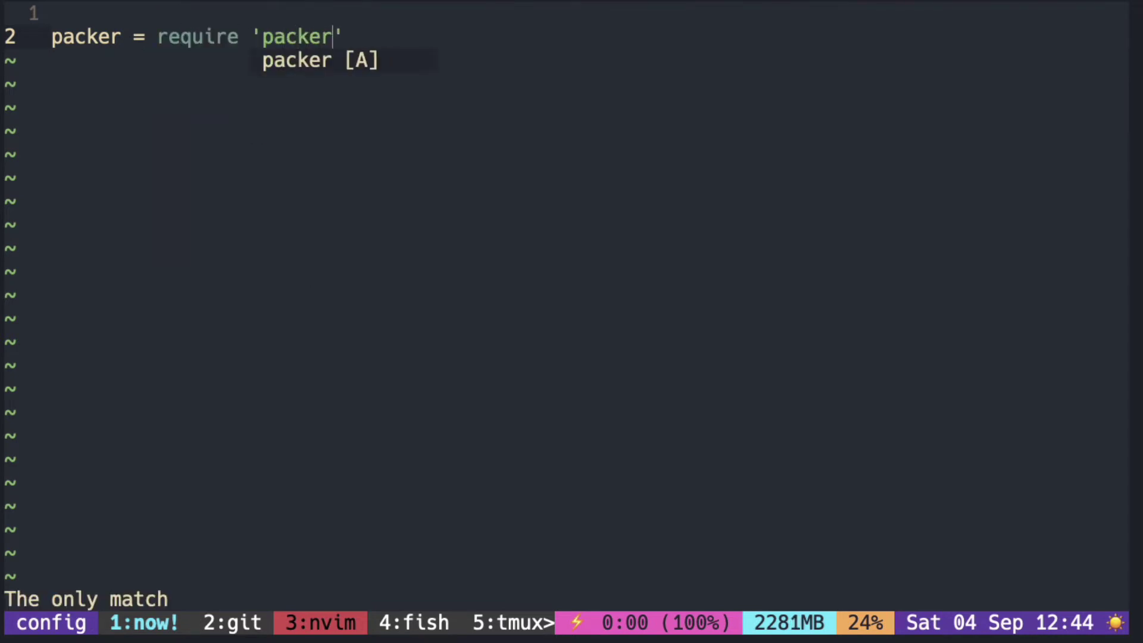
{"action": "key", "text": "Escape"}
{"action": "type", "text": "o"}
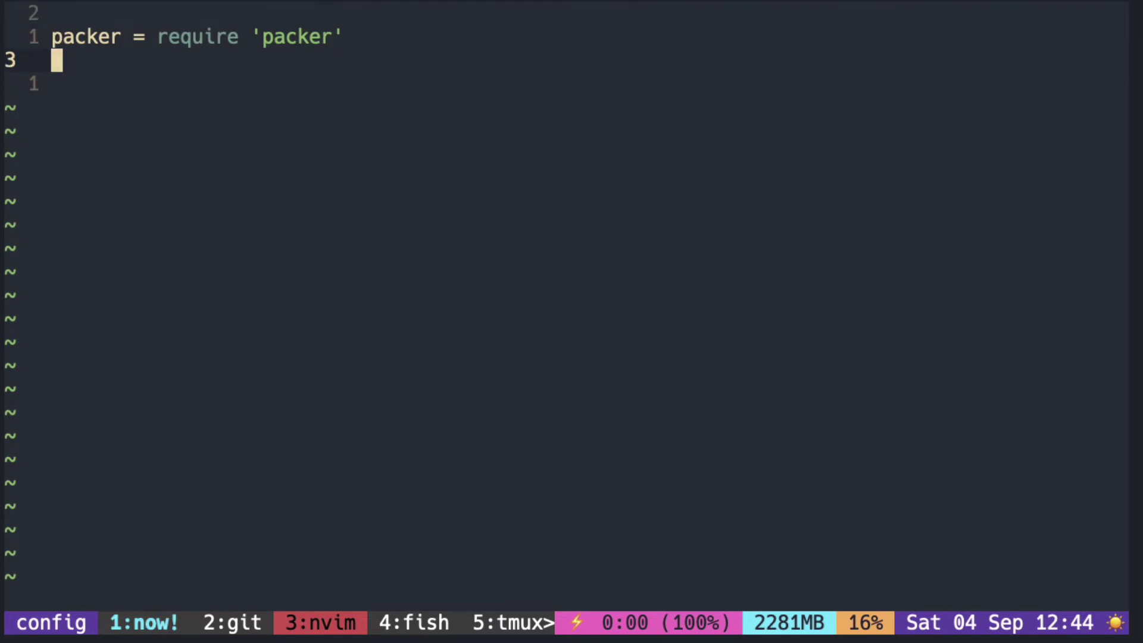
{"action": "type", "text": "packer"}
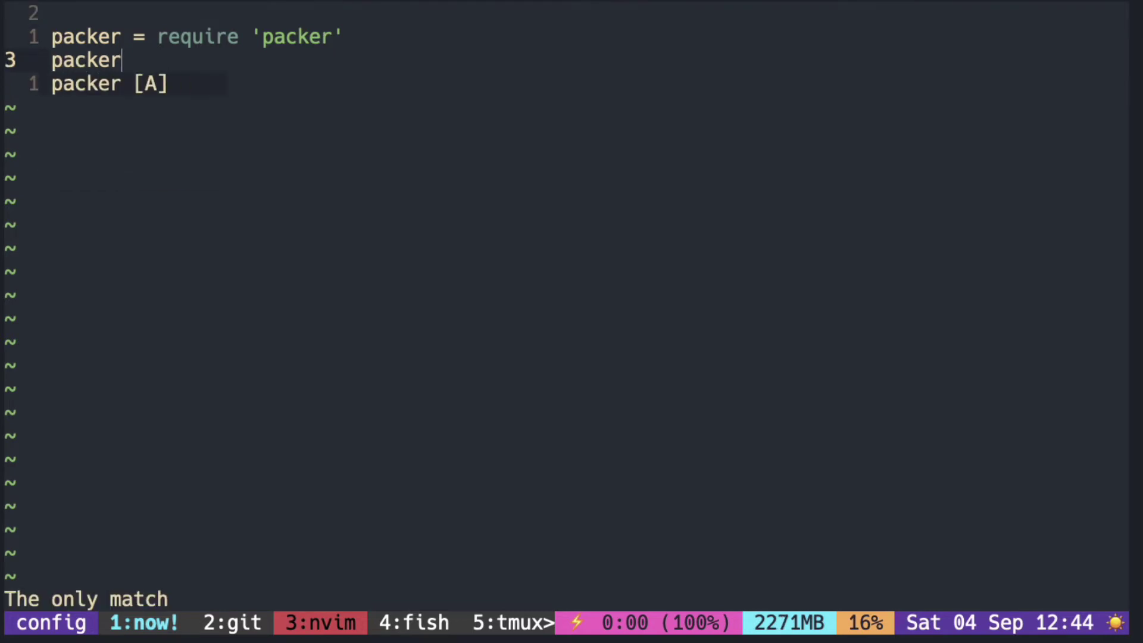
{"action": "type", "text": "."}
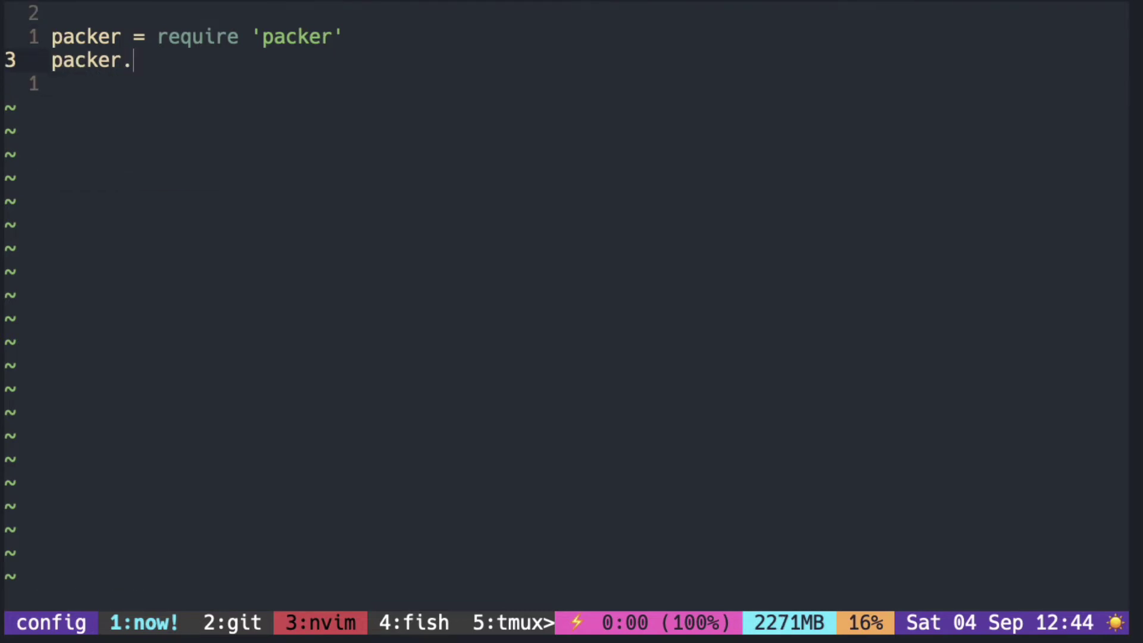
{"action": "type", "text": "init {"}
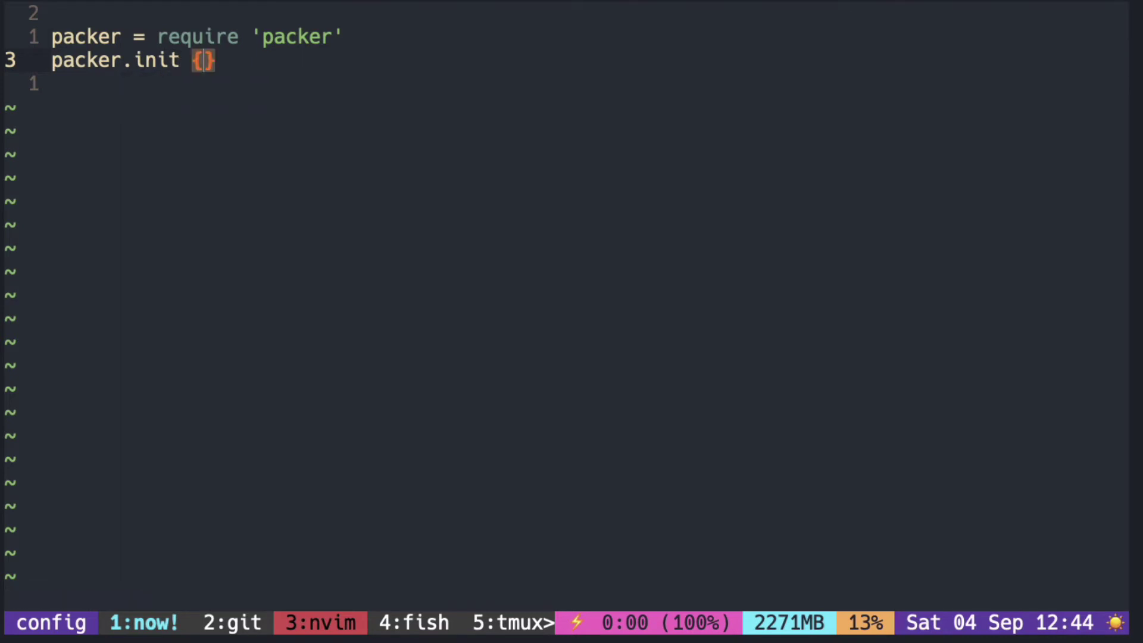
{"action": "key", "text": "Return"}
{"action": "key", "text": "Return"}
{"action": "key", "text": "Return"}
{"action": "key", "text": "Return"}
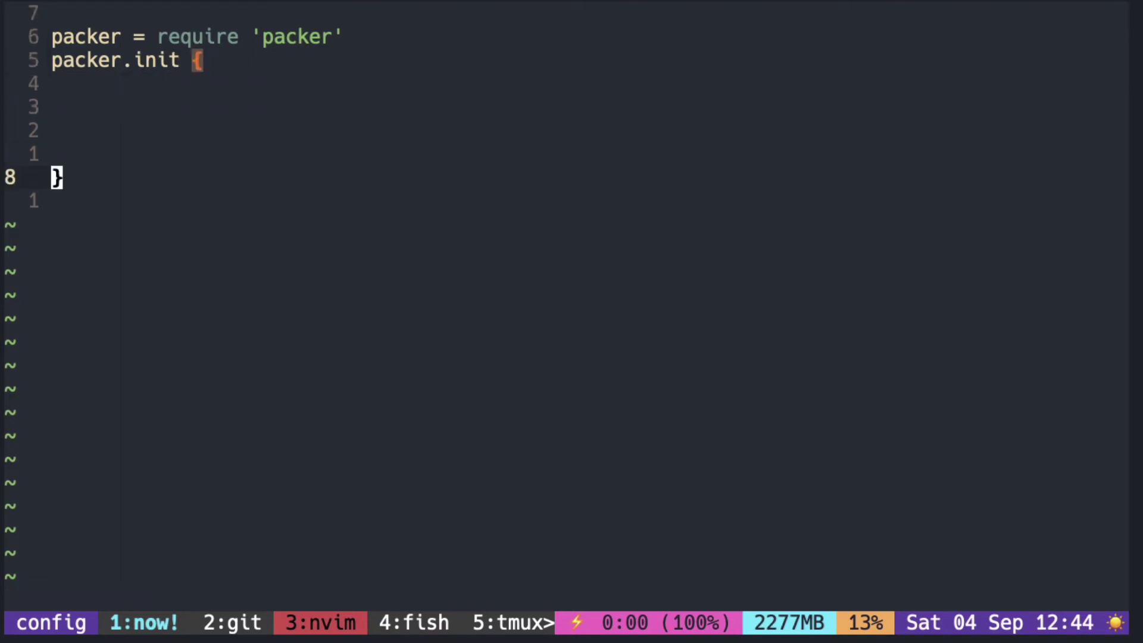
{"action": "key", "text": "k"}
{"action": "key", "text": "k"}
{"action": "key", "text": "k"}
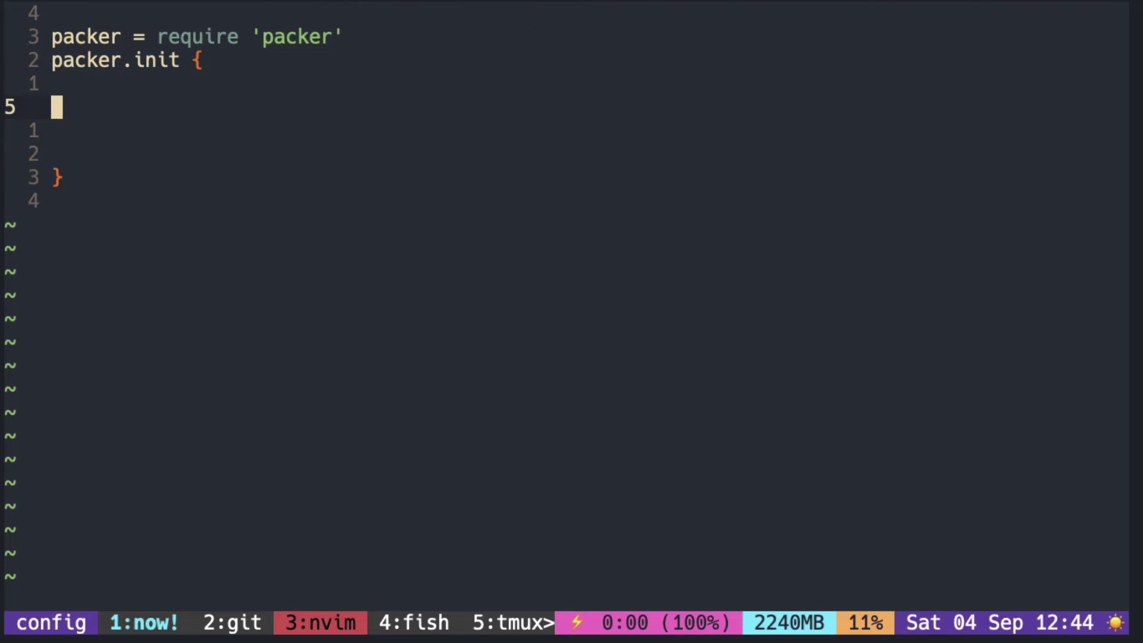
{"action": "key", "text": "ctrl+Right"}
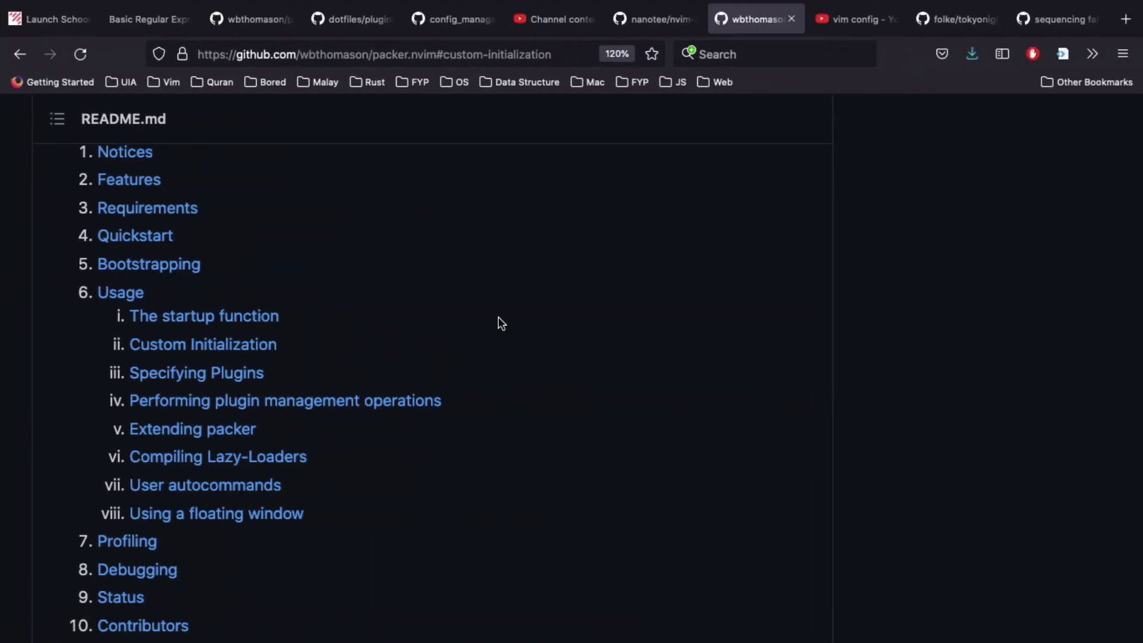
{"action": "scroll", "coordinate": [499, 324], "scroll_direction": "down", "scroll_amount": 1}
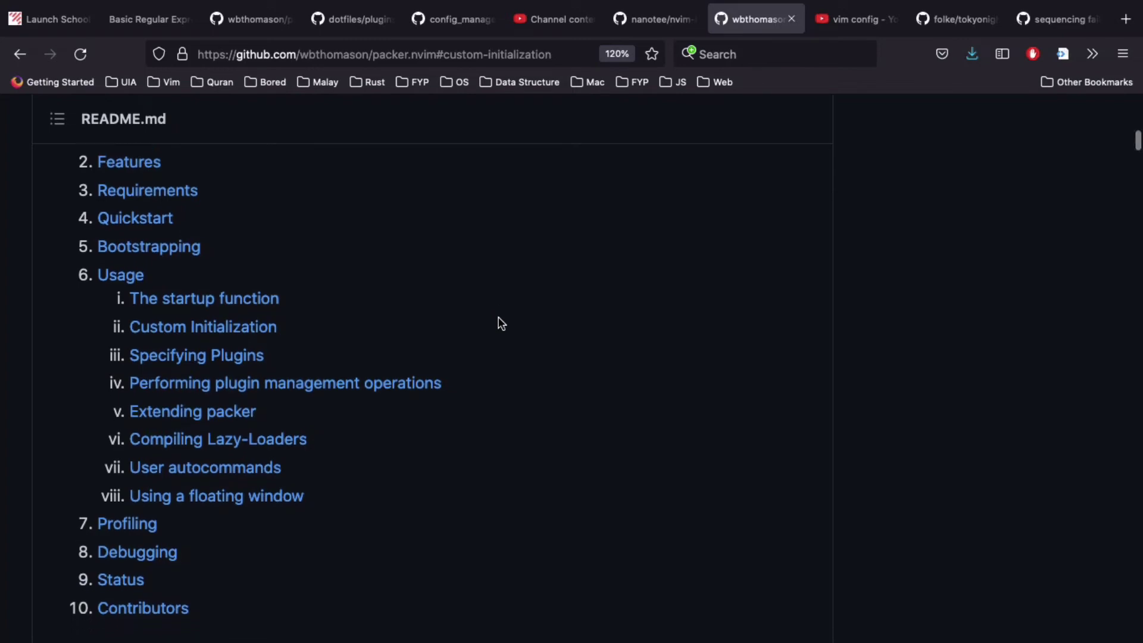
Jump to the README's Custom Initialization section and its default configuration block
{"action": "left_click", "coordinate": [271, 330]}
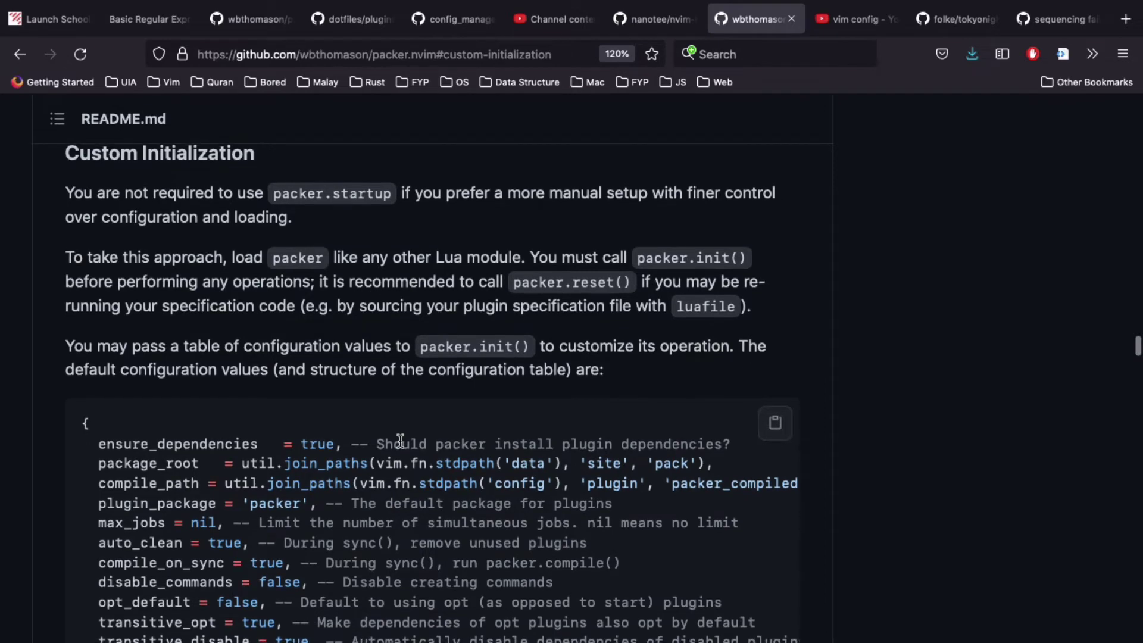
{"action": "scroll", "coordinate": [399, 441], "scroll_direction": "down", "scroll_amount": 2}
{"action": "scroll", "coordinate": [399, 441], "scroll_direction": "up", "scroll_amount": 1}
{"action": "scroll", "coordinate": [399, 440], "scroll_direction": "down", "scroll_amount": 1}
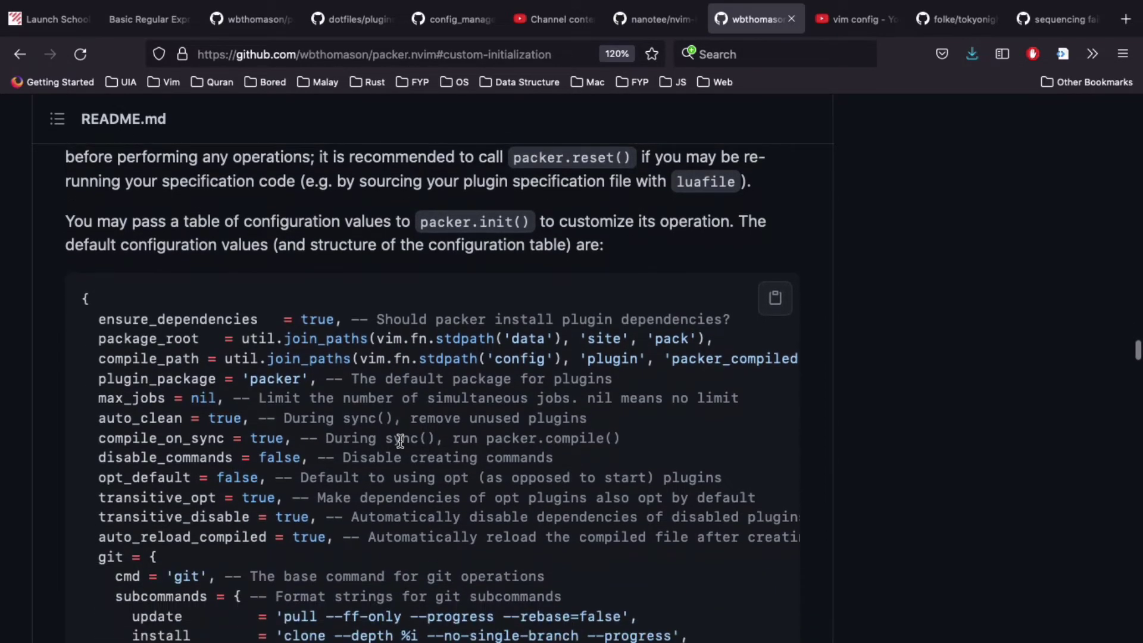
{"action": "scroll", "coordinate": [399, 440], "scroll_direction": "up", "scroll_amount": 1}
{"action": "scroll", "coordinate": [399, 441], "scroll_direction": "down", "scroll_amount": 1}
{"action": "scroll", "coordinate": [399, 440], "scroll_direction": "up", "scroll_amount": 1}
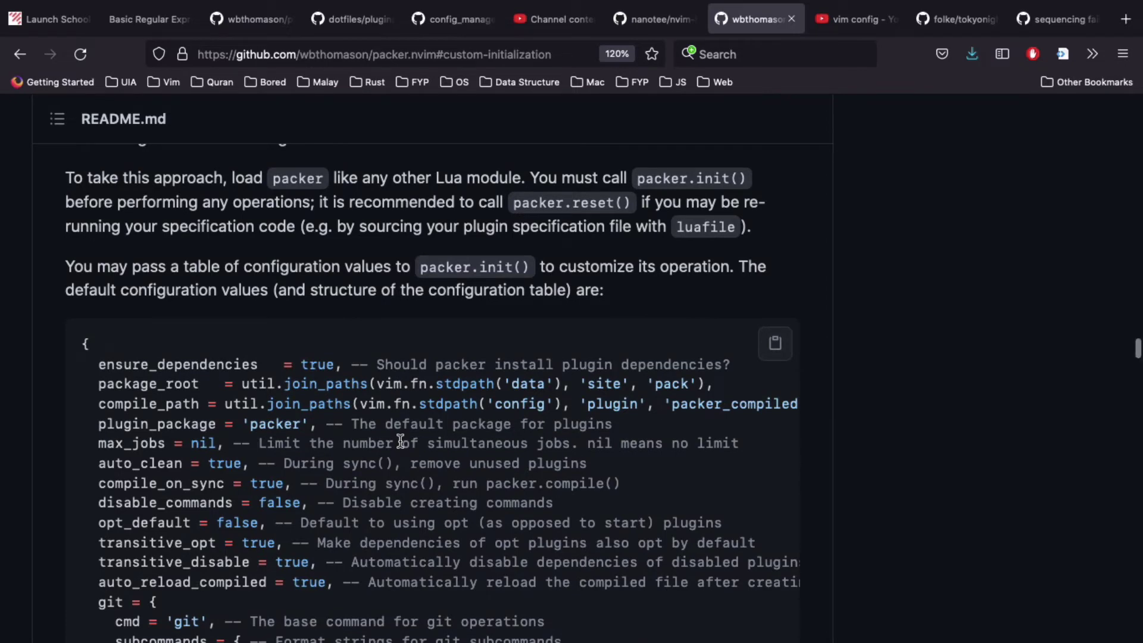
{"action": "scroll", "coordinate": [399, 441], "scroll_direction": "down", "scroll_amount": 1}
{"action": "scroll", "coordinate": [392, 440], "scroll_direction": "down", "scroll_amount": 1}
{"action": "scroll", "coordinate": [358, 433], "scroll_direction": "down", "scroll_amount": 1}
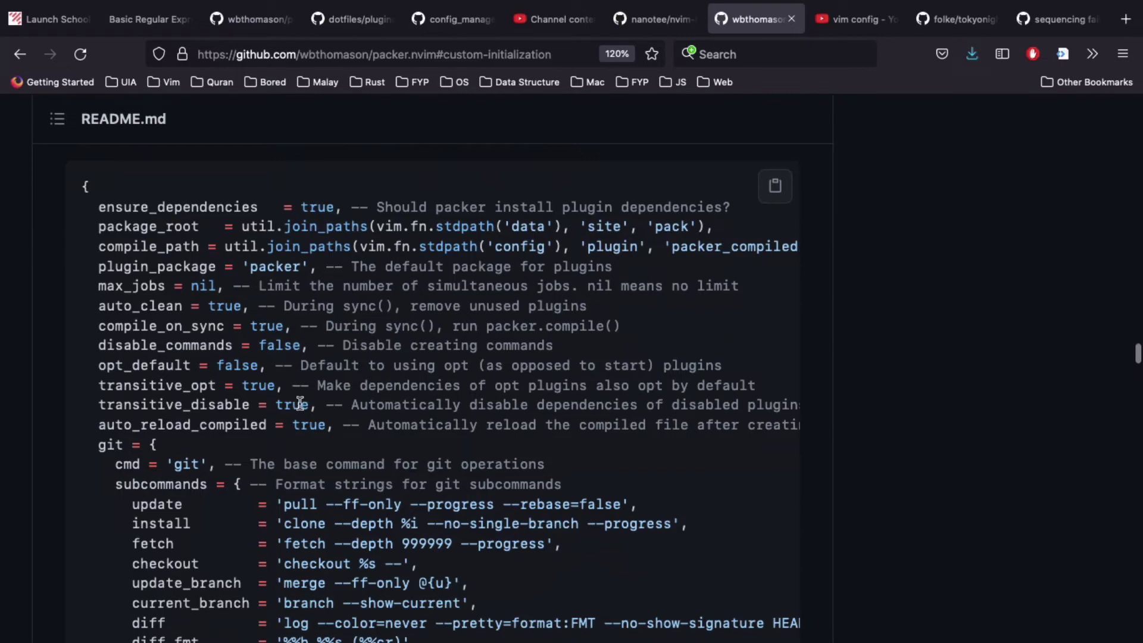
{"action": "right_click", "coordinate": [295, 365]}
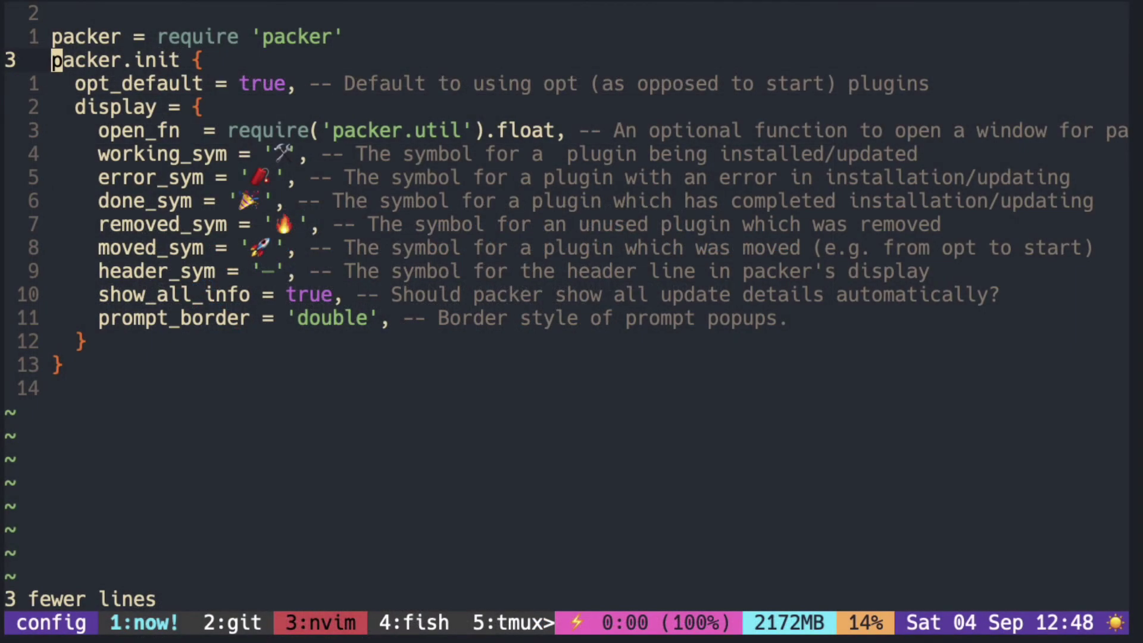
Review the pasted opt_default and display settings down to packer.init's closing brace
{"action": "key", "text": "j"}
{"action": "key", "text": "w"}
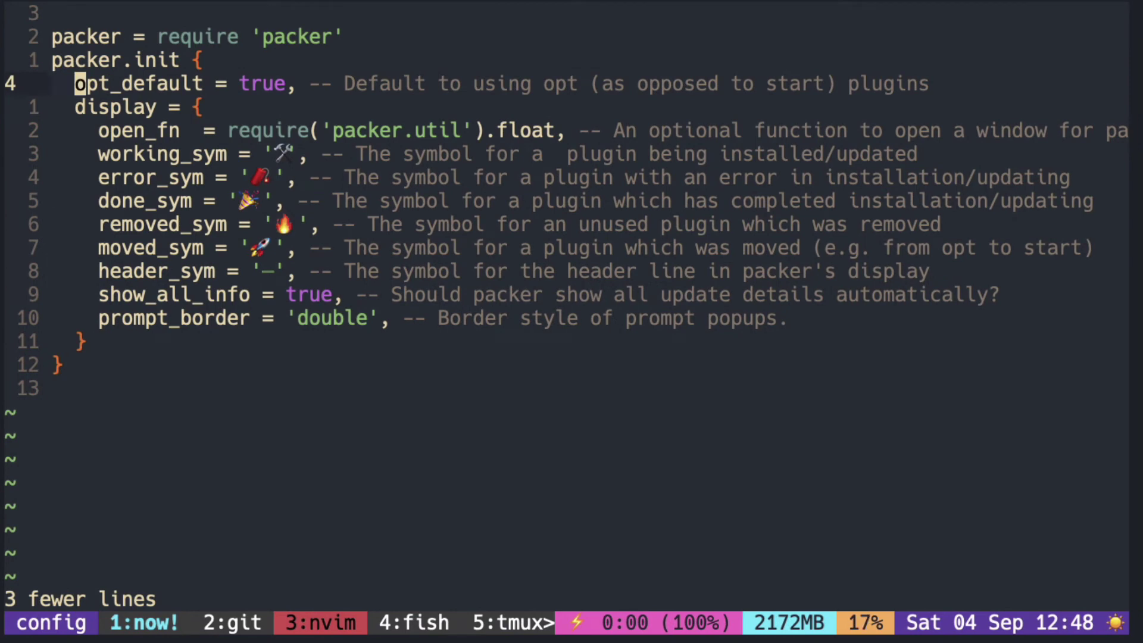
{"action": "key", "text": "j"}
{"action": "key", "text": "w"}
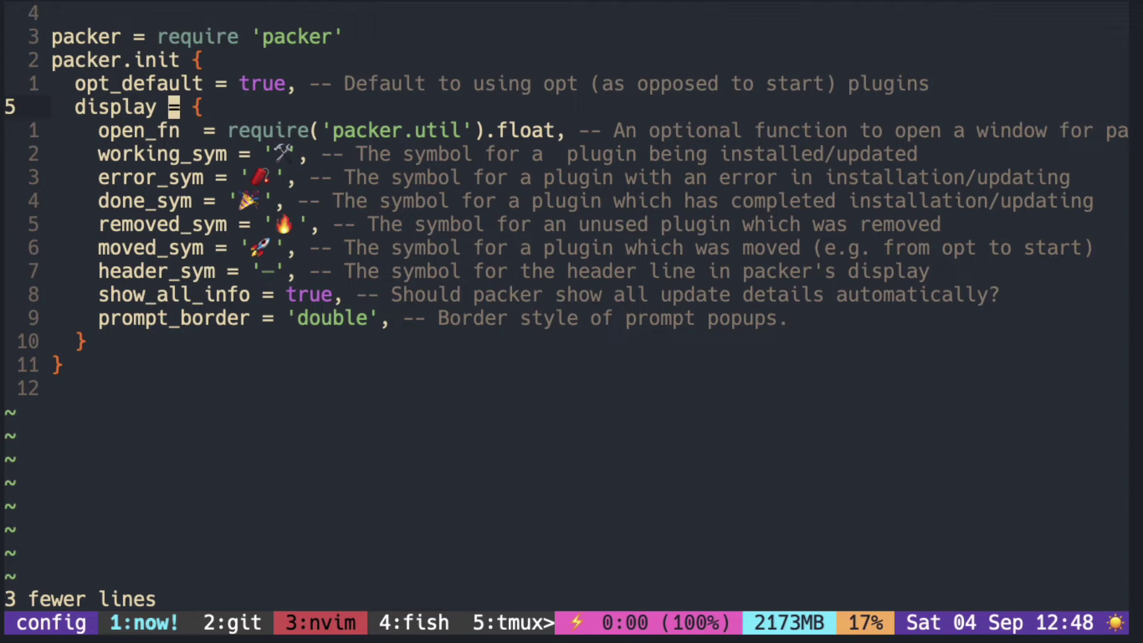
{"action": "key", "text": "j"}
{"action": "key", "text": "b"}
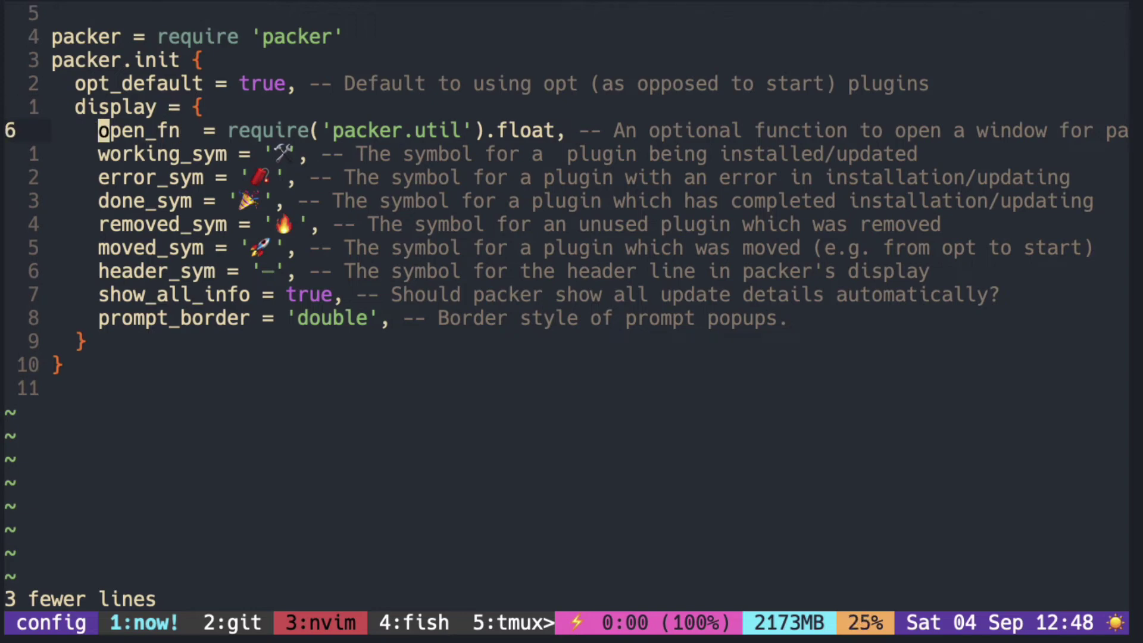
{"action": "key", "text": "j"}
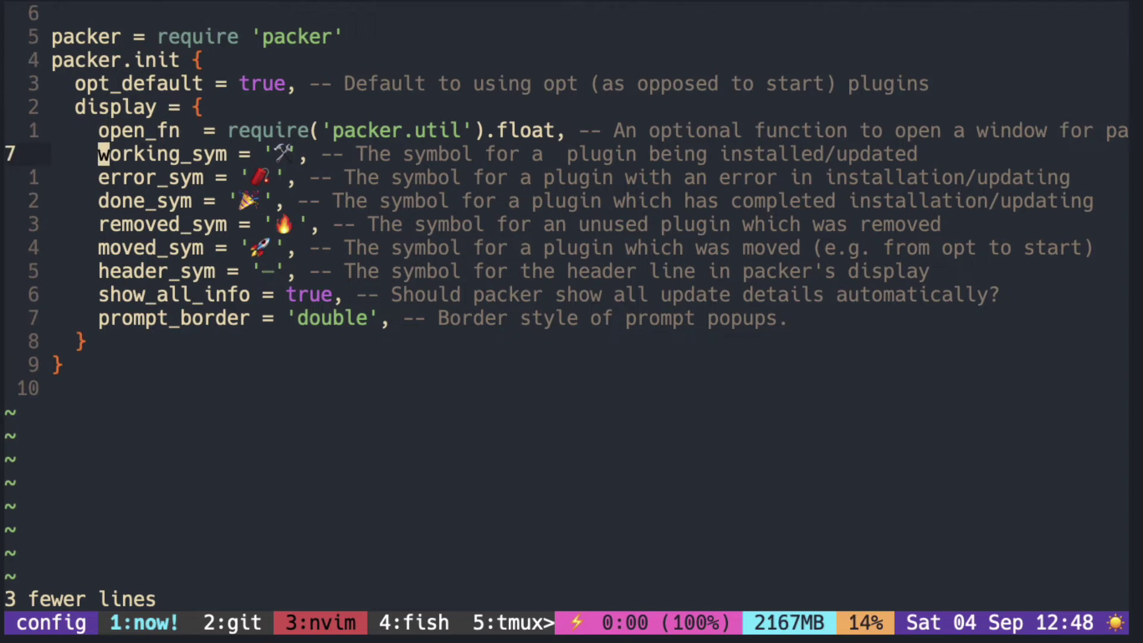
{"action": "key", "text": "j"}
{"action": "key", "text": "j"}
{"action": "key", "text": "j"}
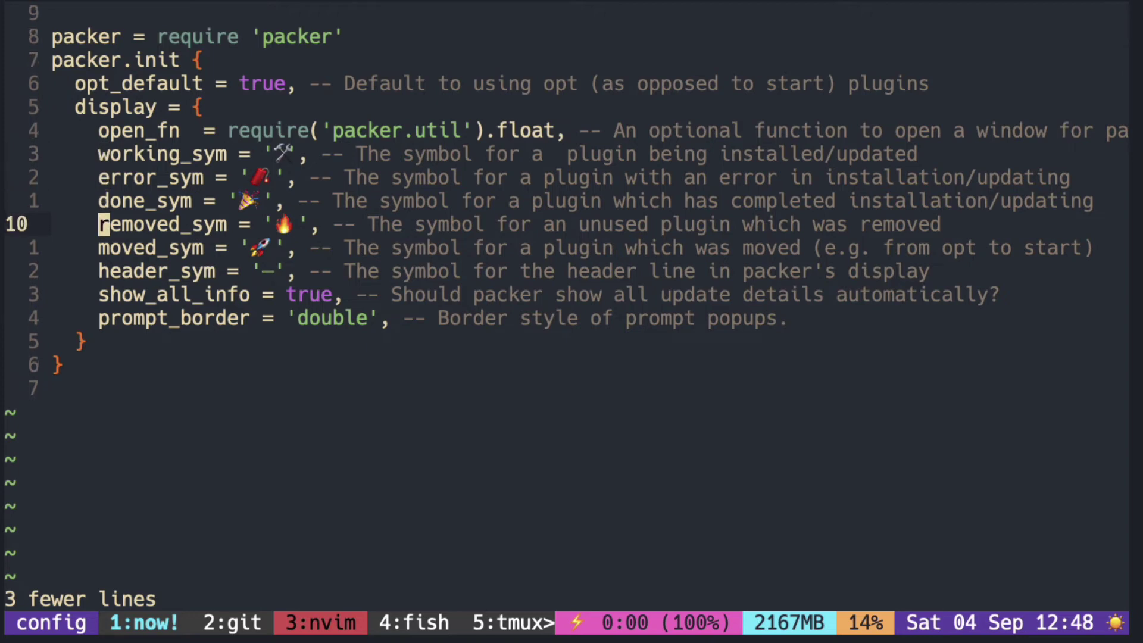
{"action": "key", "text": "j"}
{"action": "key", "text": "j"}
{"action": "key", "text": "j"}
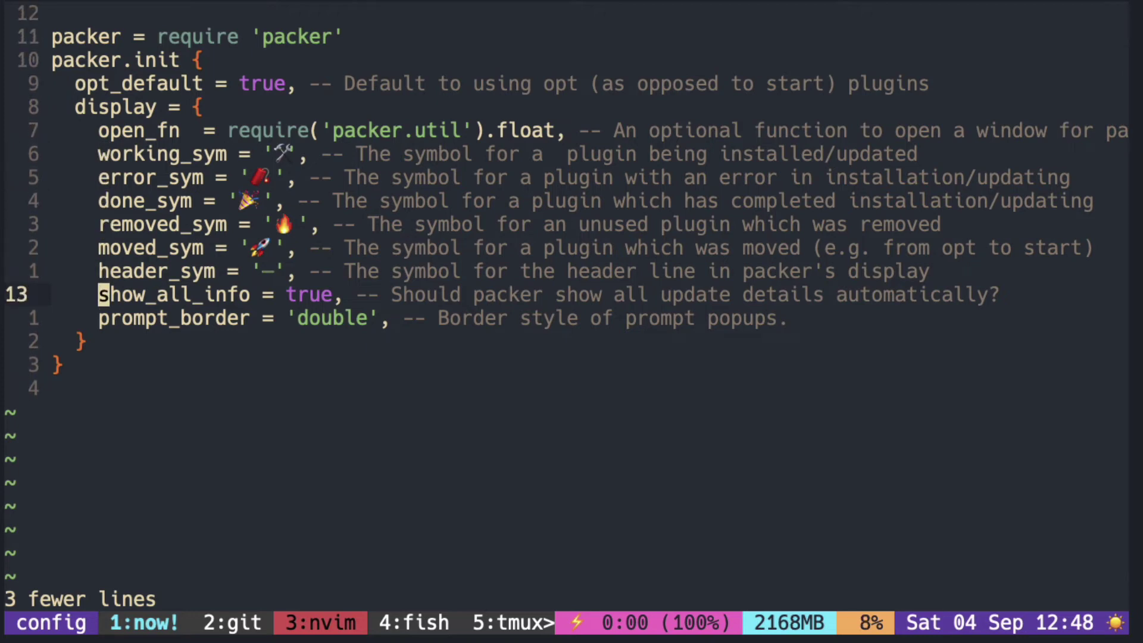
{"action": "key", "text": "j"}
{"action": "key", "text": "j"}
{"action": "key", "text": "j"}
{"action": "type", "text": "jo"}
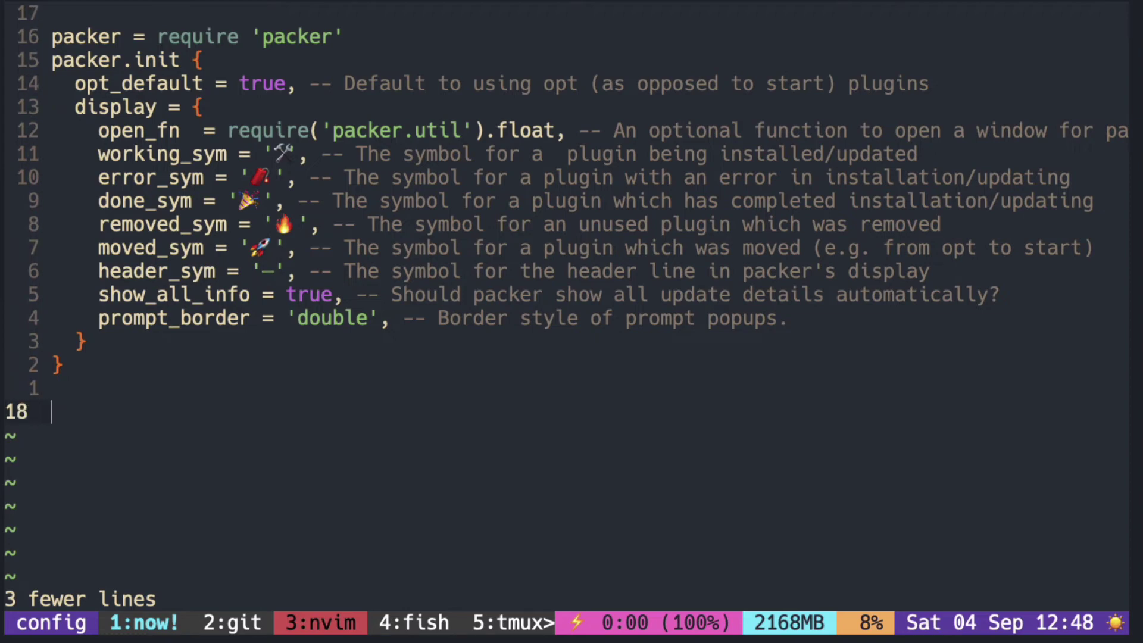
{"action": "type", "text": "local "}
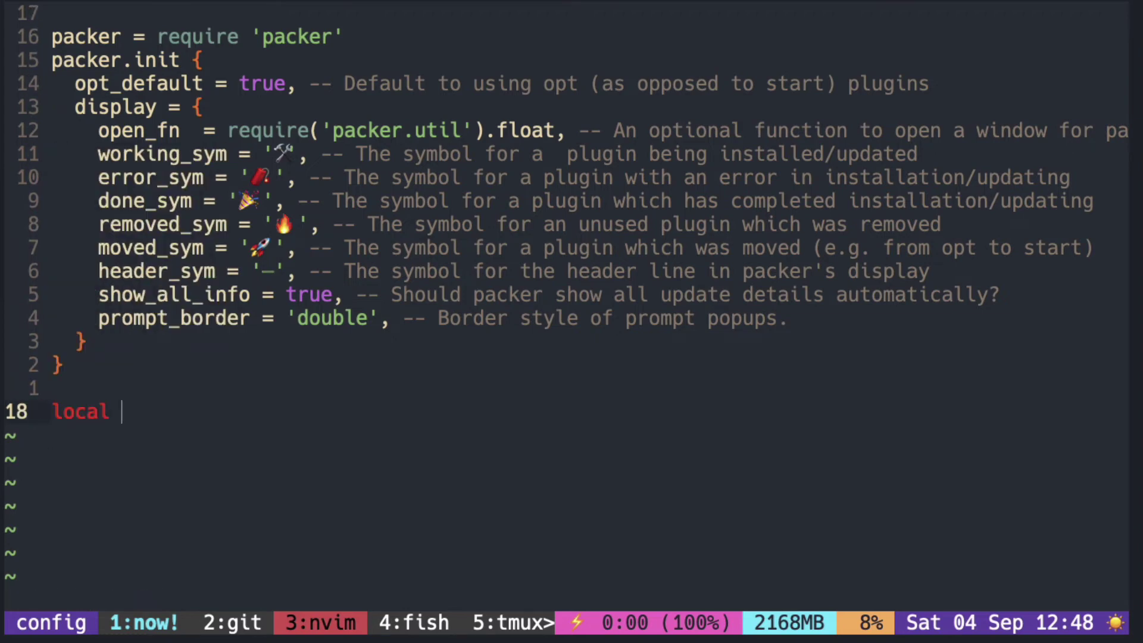
{"action": "type", "text": "use = "}
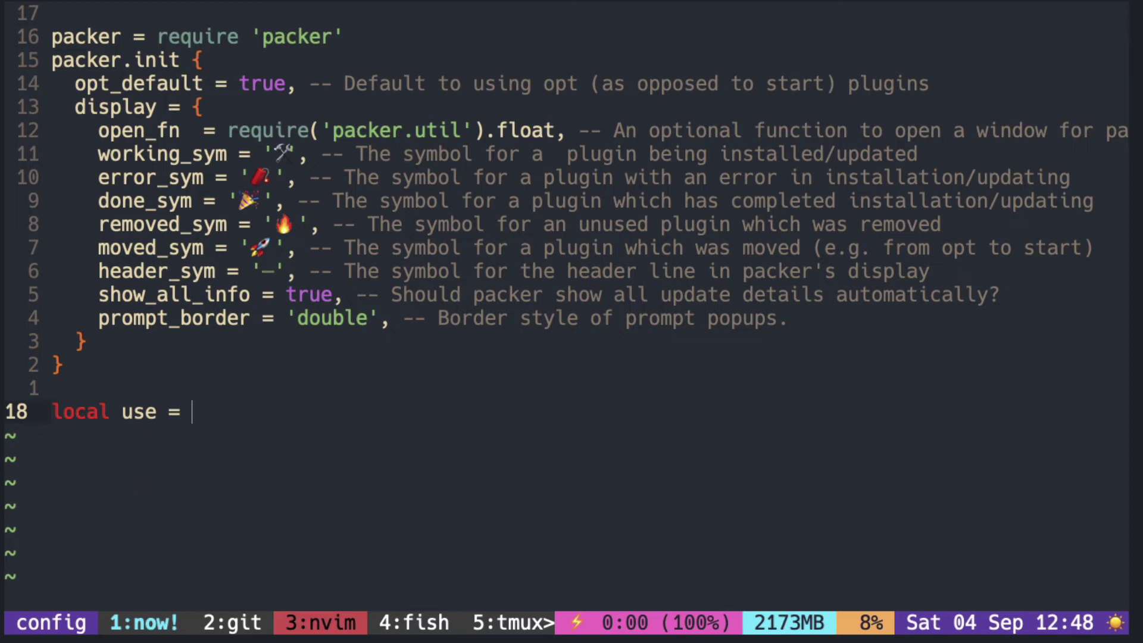
{"action": "type", "text": "pacler"}
Finish the local use = packer.use line and open new lines below it
{"action": "key", "text": "BackSpace"}
{"action": "key", "text": "BackSpace"}
{"action": "key", "text": "BackSpace"}
{"action": "key", "text": "BackSpace"}
{"action": "type", "text": "cker.use"}
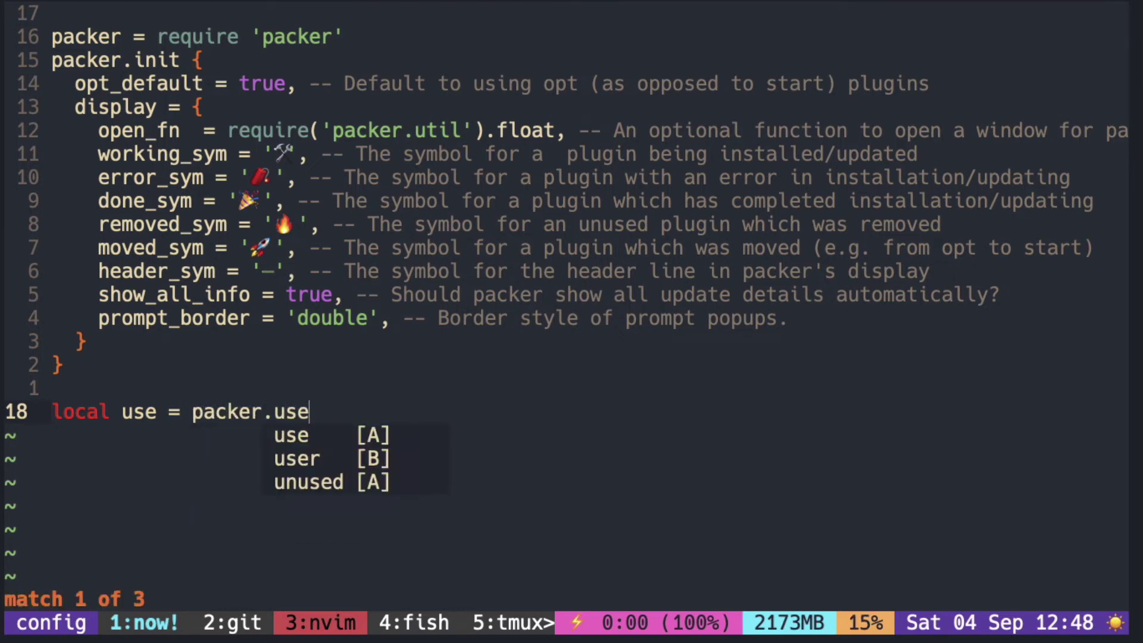
{"action": "key", "text": "Escape"}
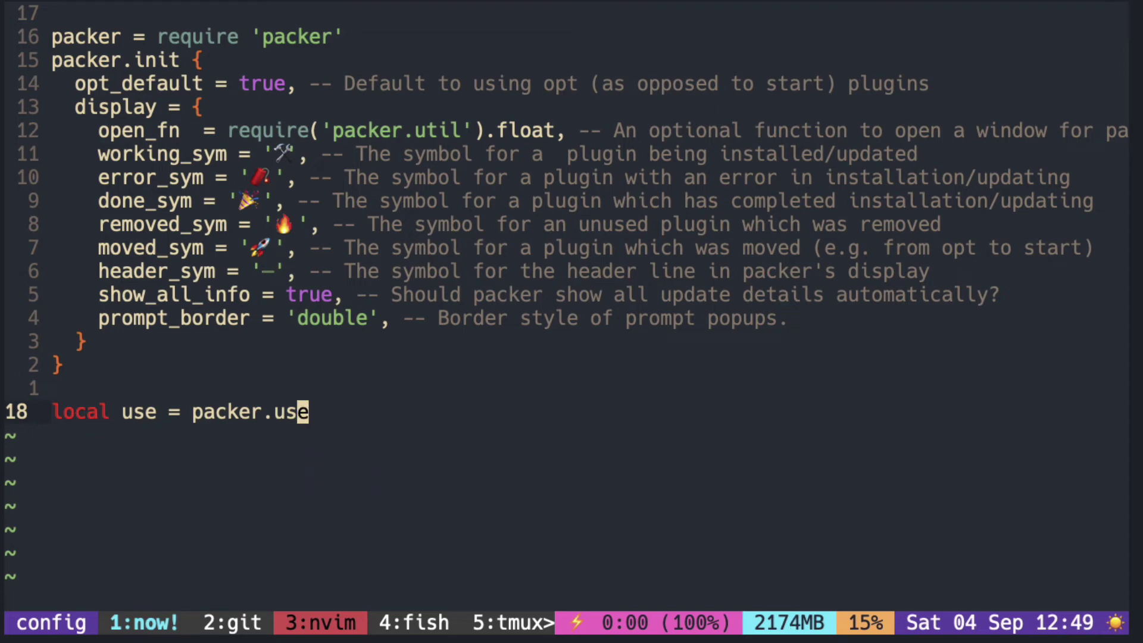
{"action": "key", "text": "0"}
{"action": "key", "text": "o"}
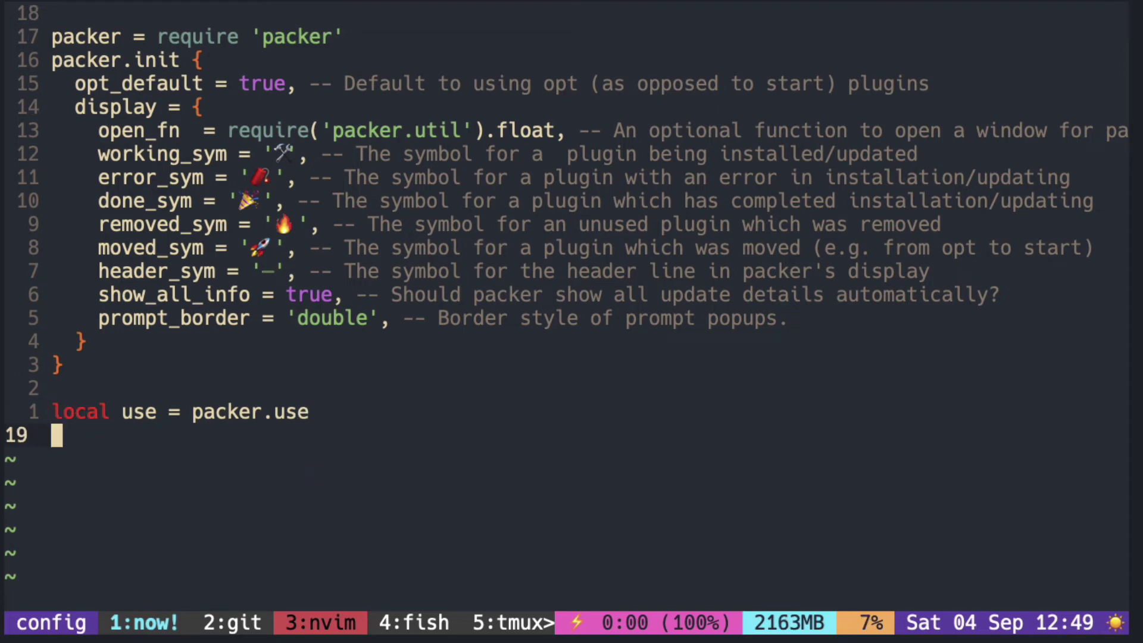
{"action": "key", "text": "o"}
{"action": "key", "text": "Up"}
{"action": "type", "text": "packer.res"}
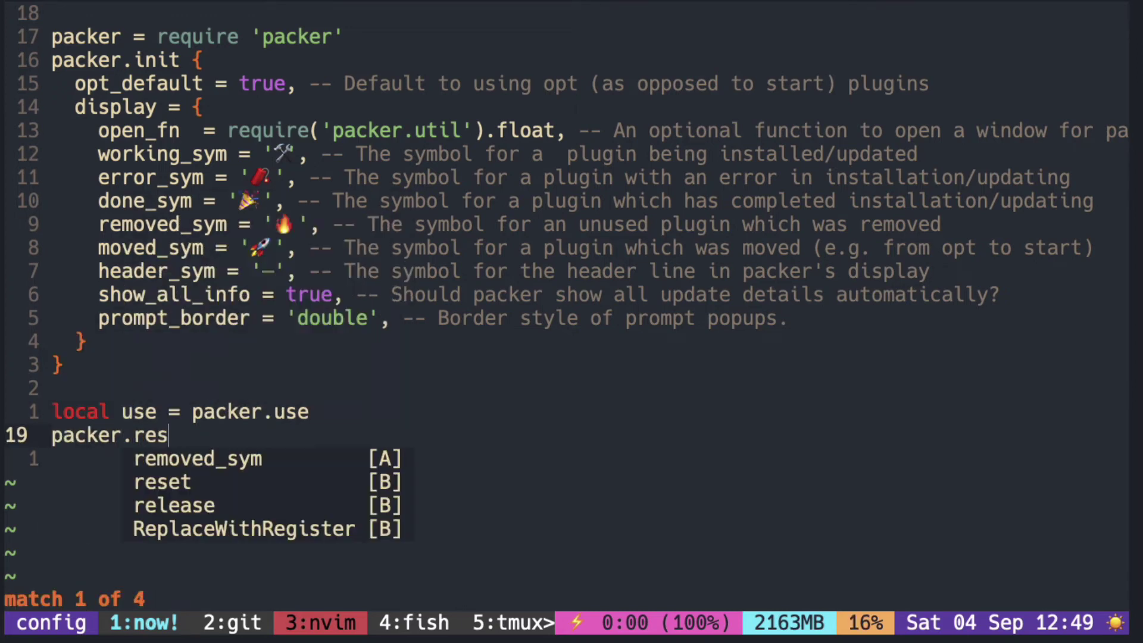
{"action": "type", "text": "et("}
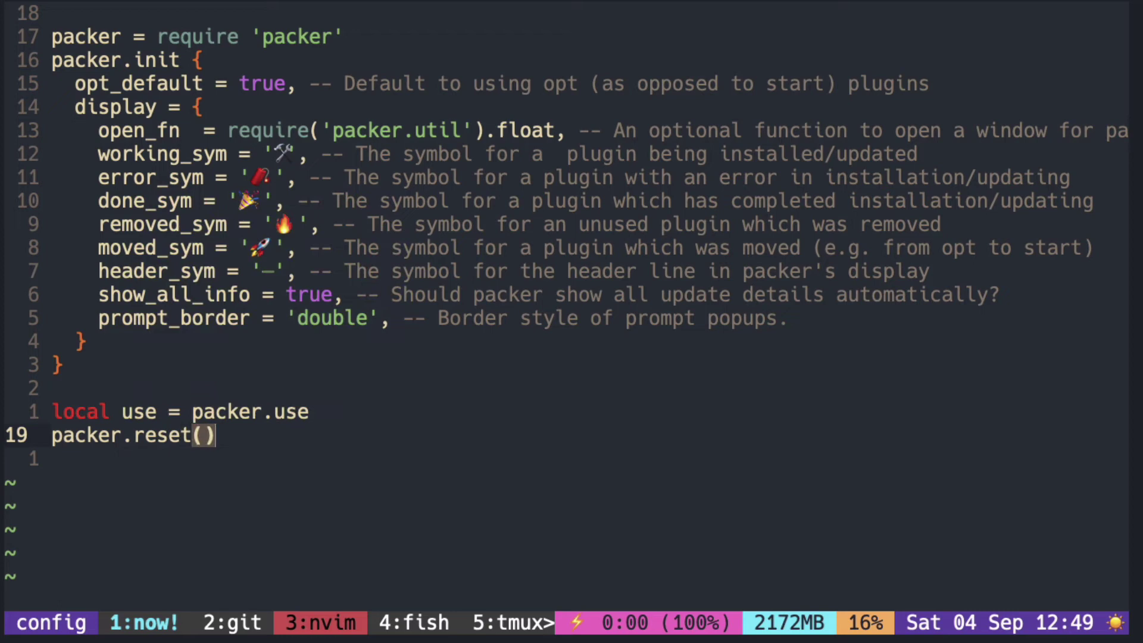
Add packer.reset() followed by blank spacing lines
{"action": "key", "text": "Escape"}
{"action": "key", "text": "o"}
{"action": "key", "text": "Return"}
{"action": "key", "text": "Return"}
{"action": "key", "text": "Escape"}
{"action": "key", "text": "z"}
{"action": "key", "text": "z"}
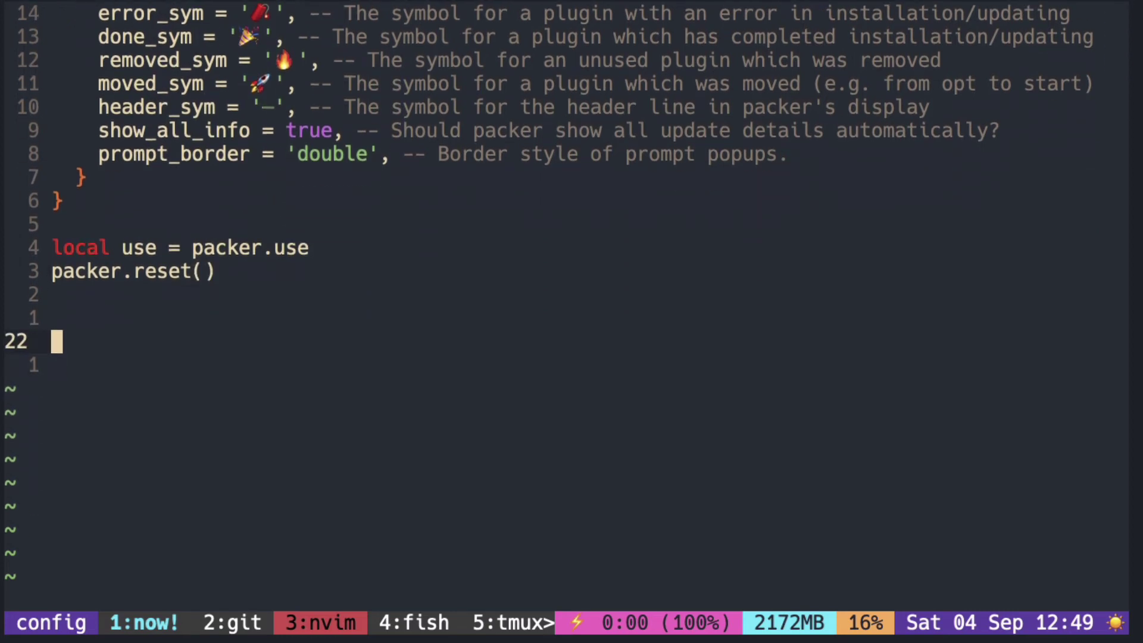
{"action": "type", "text": "kipac"}
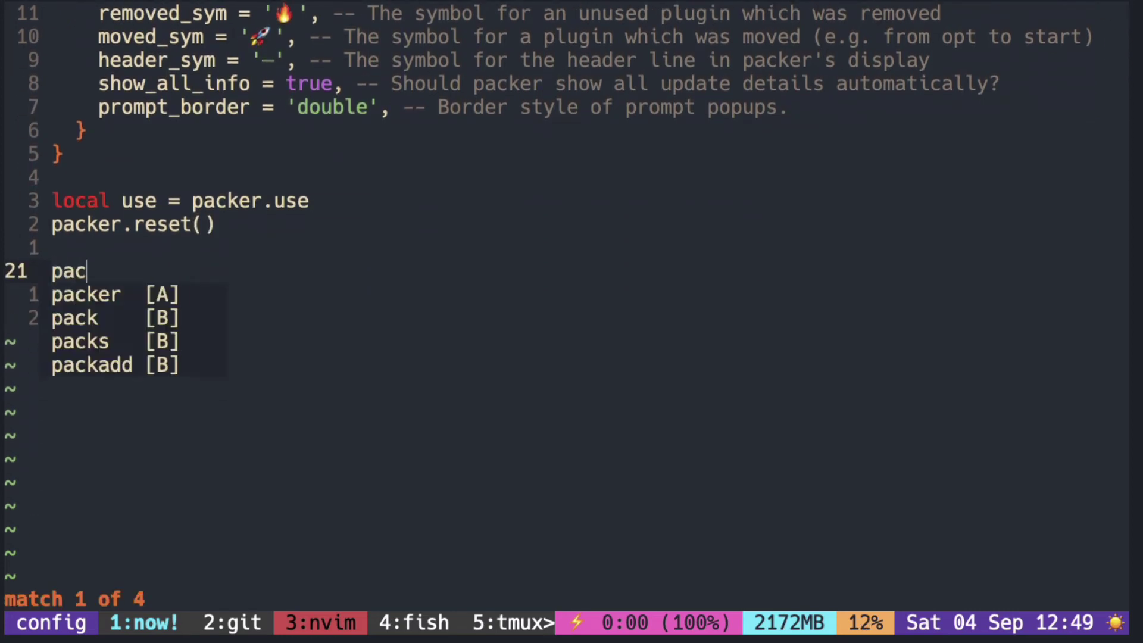
{"action": "type", "text": "ker.start"}
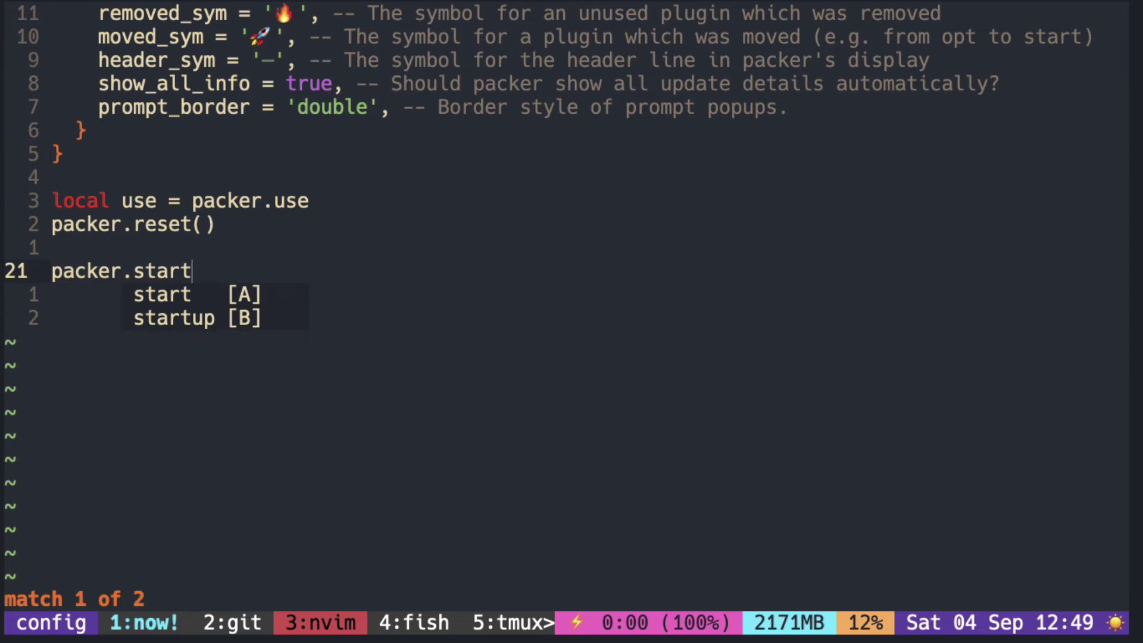
Write an empty packer.startup(function() ... end) block and open its body line
{"action": "key", "text": "ctrl+n"}
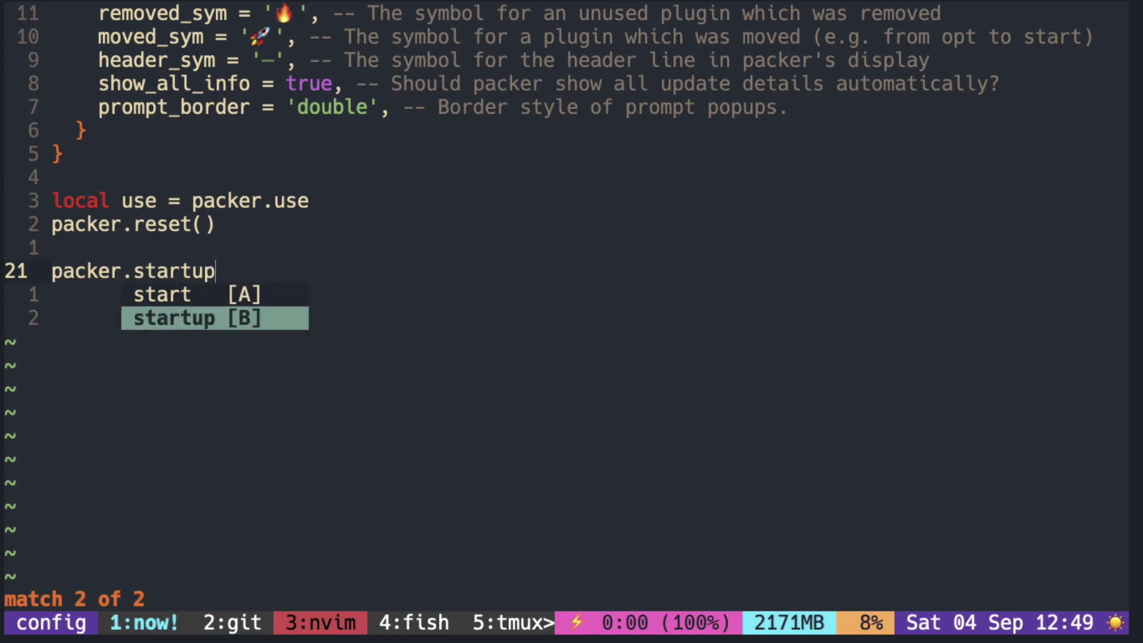
{"action": "type", "text": "(func"}
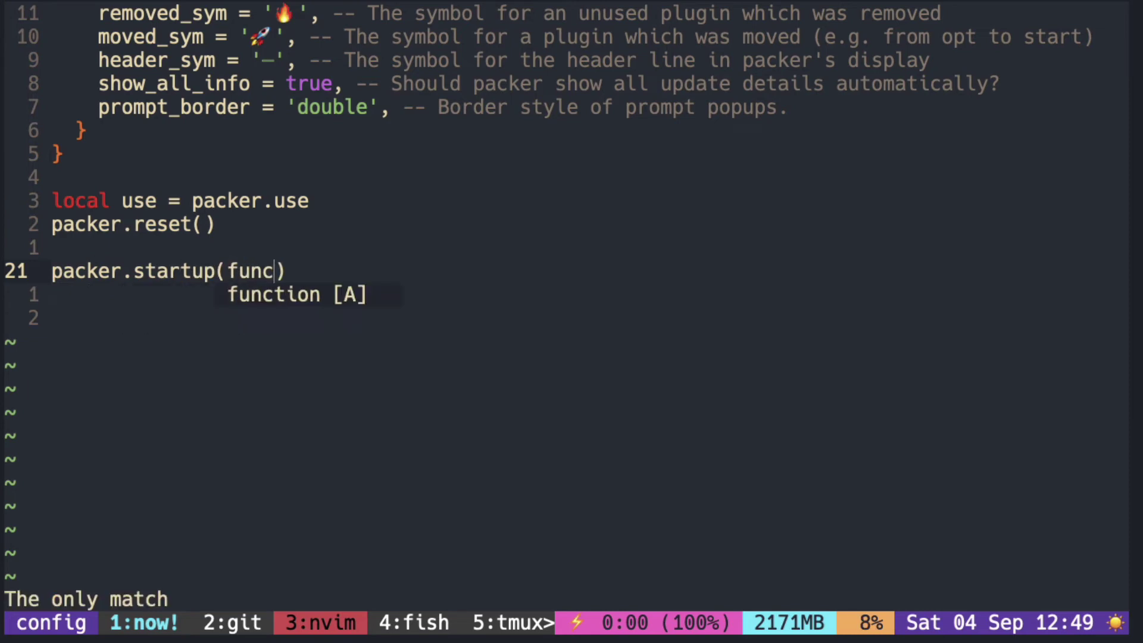
{"action": "key", "text": "ctrl+n"}
{"action": "type", "text": "("}
{"action": "key", "text": "Return"}
{"action": "key", "text": "Return"}
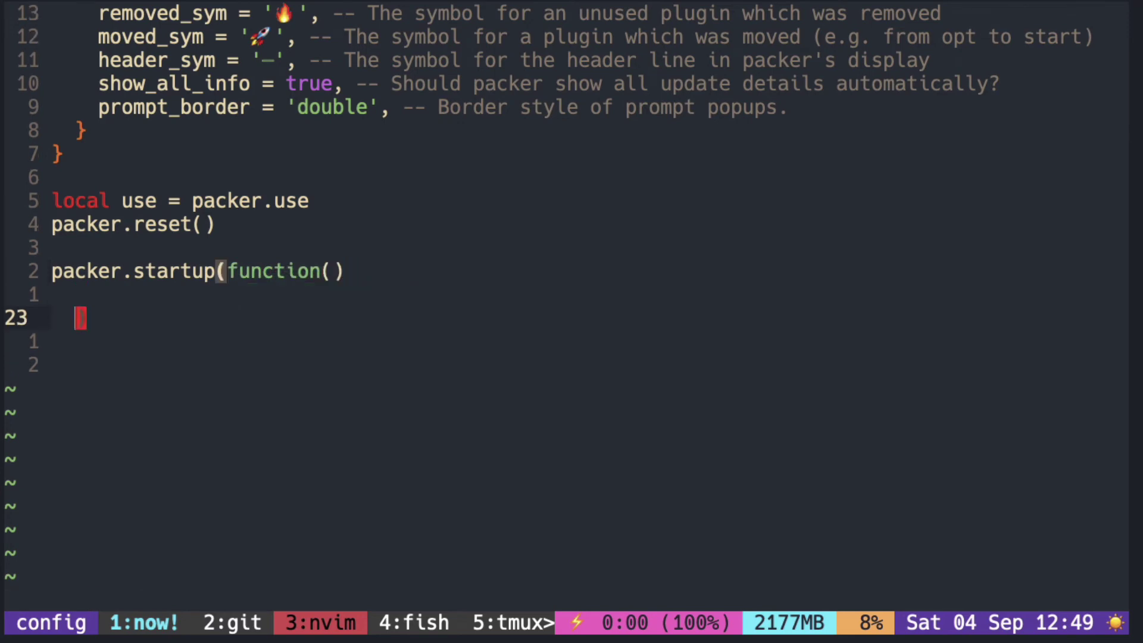
{"action": "key", "text": "Return"}
{"action": "key", "text": "Return"}
{"action": "type", "text": "end"}
{"action": "key", "text": "Escape"}
{"action": "key", "text": "k"}
{"action": "key", "text": "k"}
{"action": "key", "text": "k"}
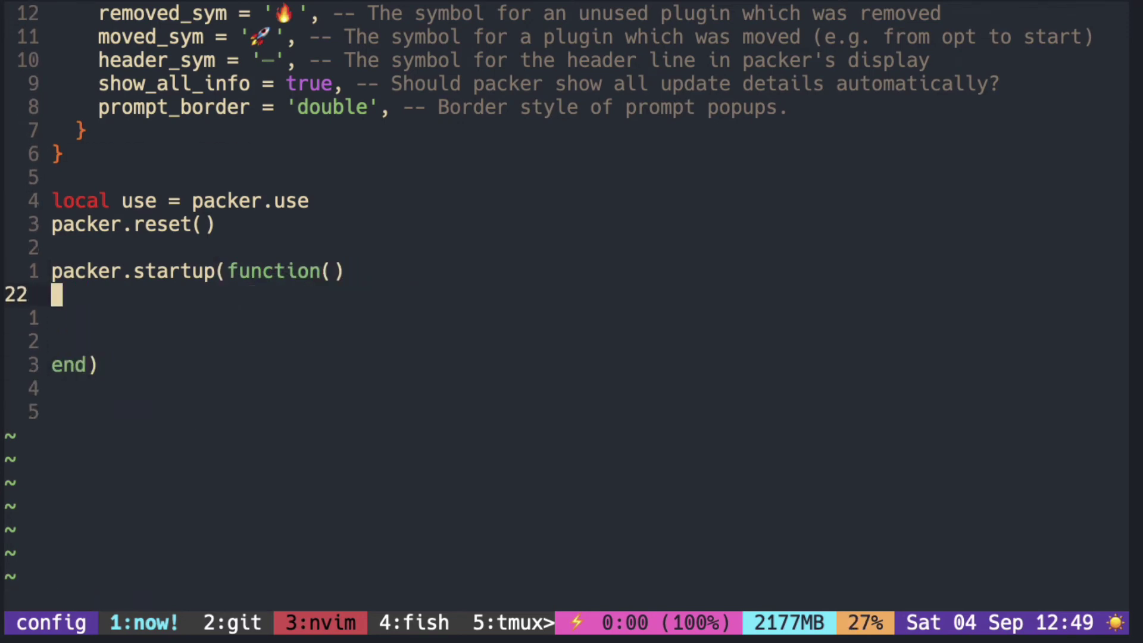
{"action": "key", "text": "o"}
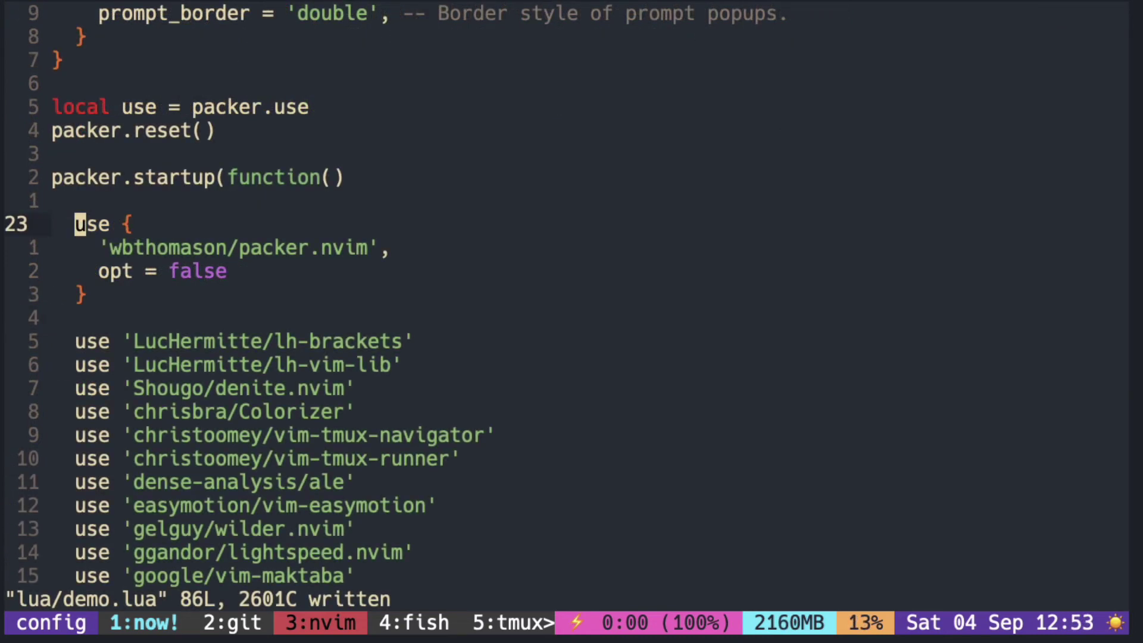
Review the pasted plugin entries around lh-brackets and the packer.nvim use block
{"action": "key", "text": "j"}
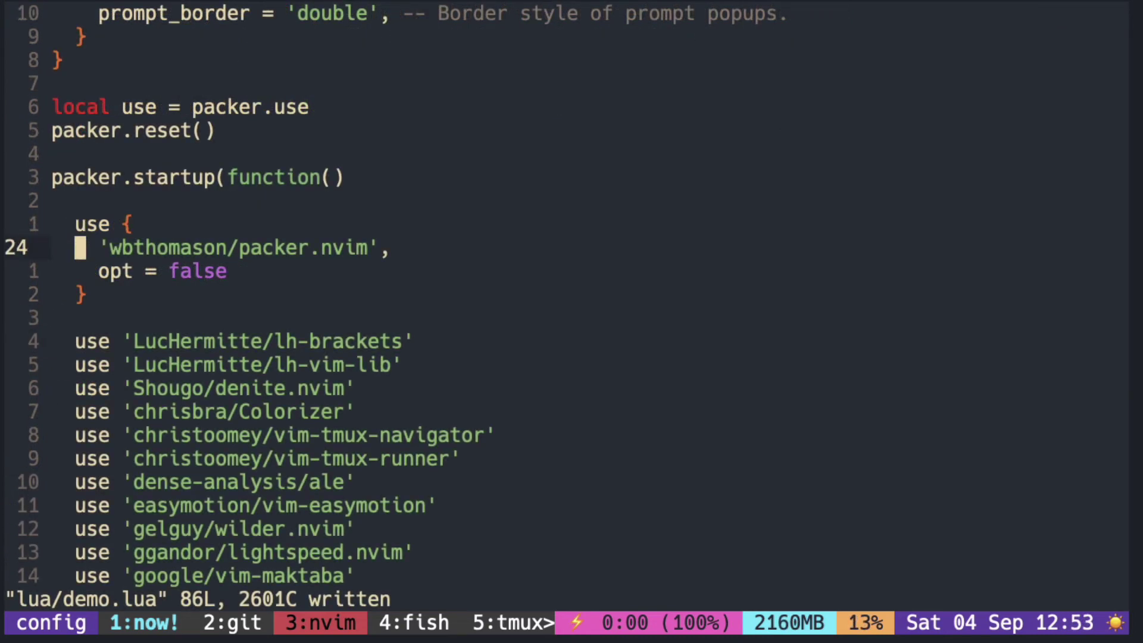
{"action": "key", "text": "j"}
{"action": "key", "text": "j"}
{"action": "key", "text": "j"}
{"action": "key", "text": "j"}
{"action": "key", "text": "w"}
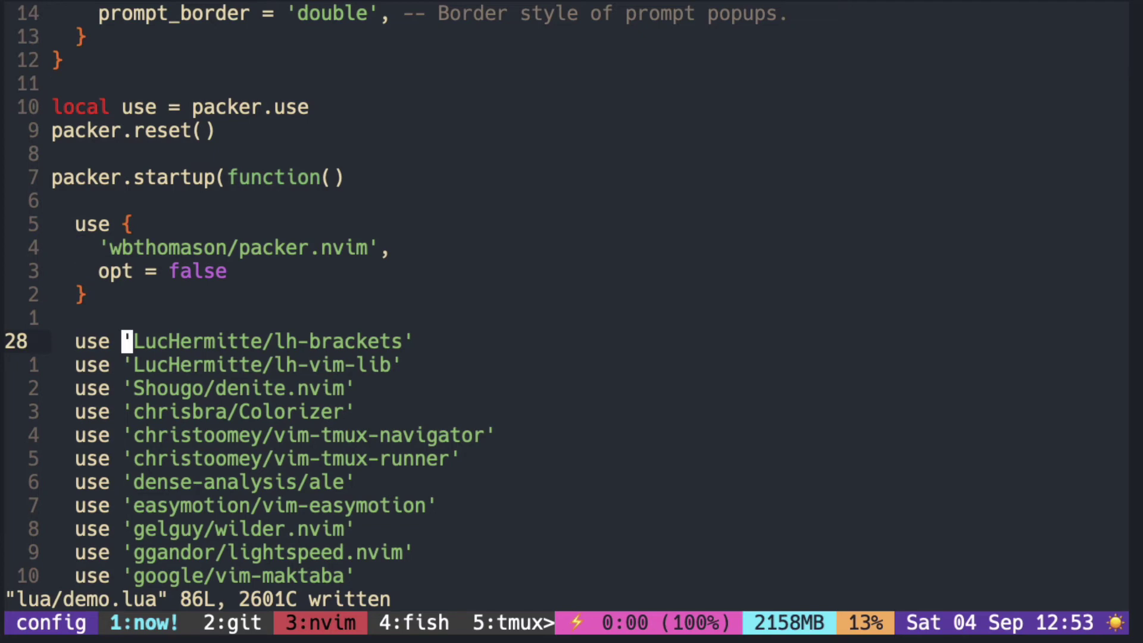
{"action": "key", "text": "k"}
{"action": "key", "text": "k"}
{"action": "key", "text": "k"}
{"action": "key", "text": "k"}
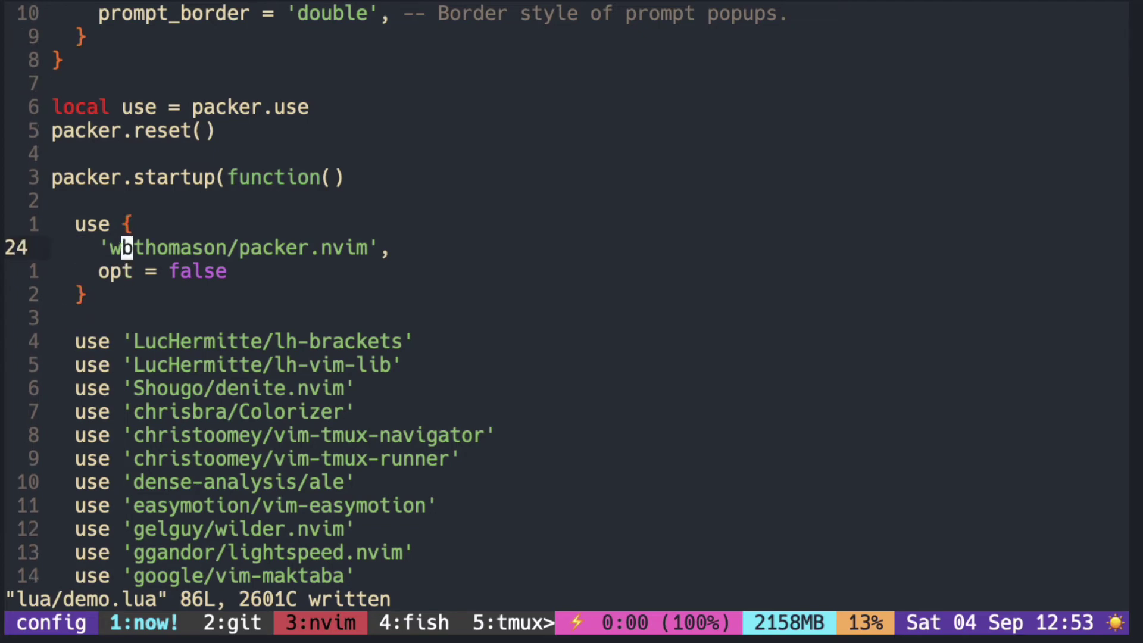
{"action": "key", "text": "k"}
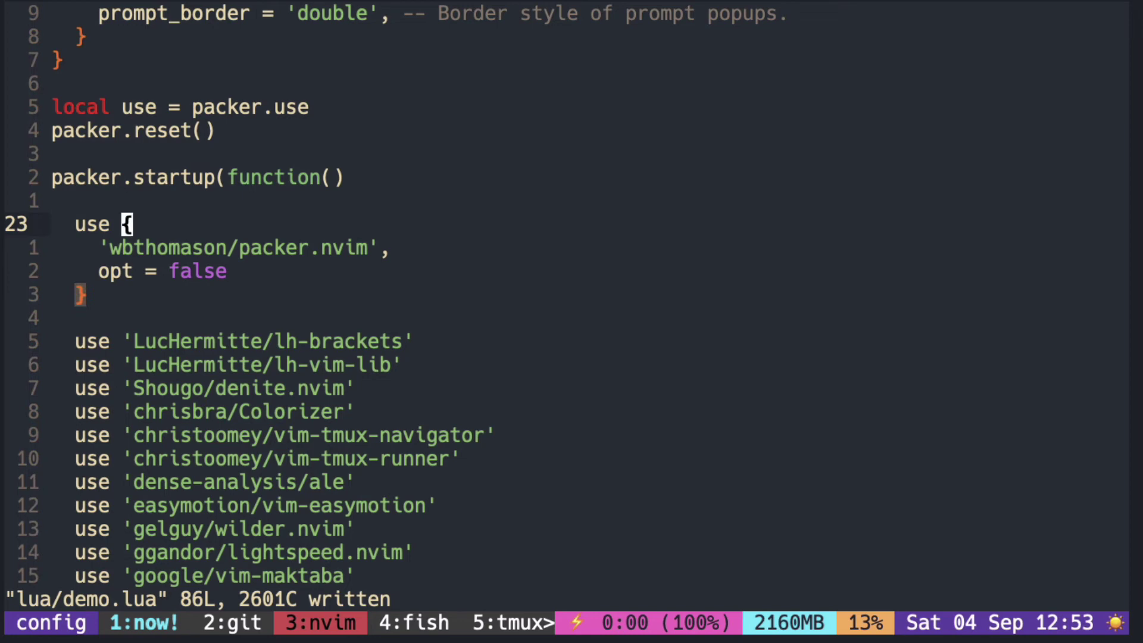
{"action": "key", "text": "j"}
{"action": "key", "text": "j"}
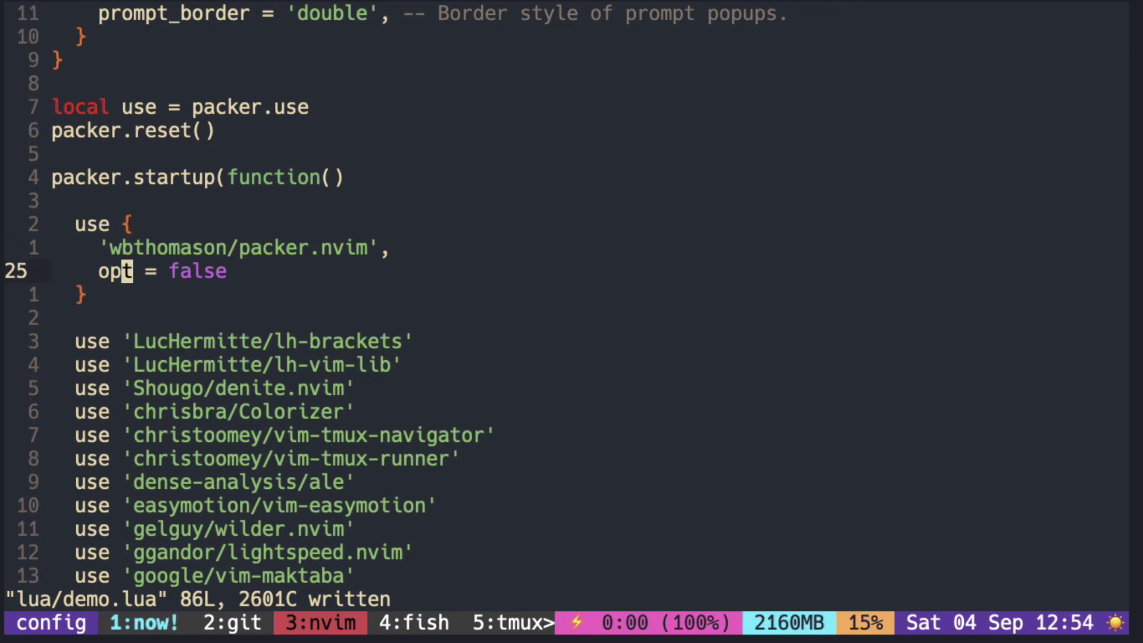
Scroll up to check packer.init's opt_default, display and show_all_info settings
{"action": "key", "text": "ctrl+u"}
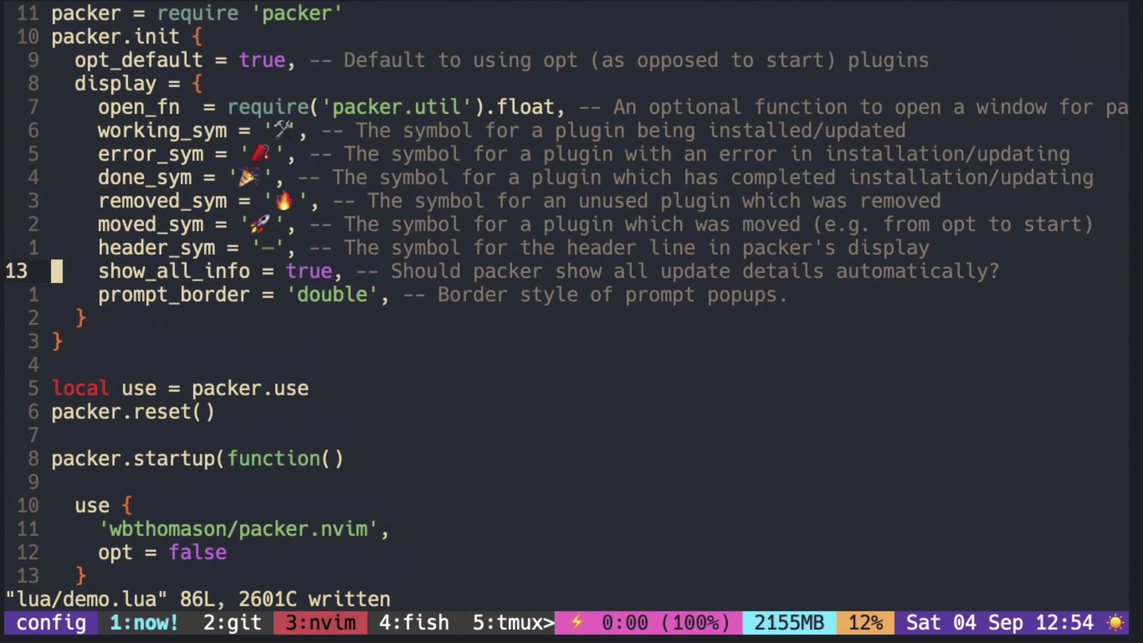
{"action": "key", "text": "k"}
{"action": "key", "text": "k"}
{"action": "key", "text": "k"}
{"action": "key", "text": "k"}
{"action": "key", "text": "k"}
{"action": "key", "text": "k"}
{"action": "key", "text": "k"}
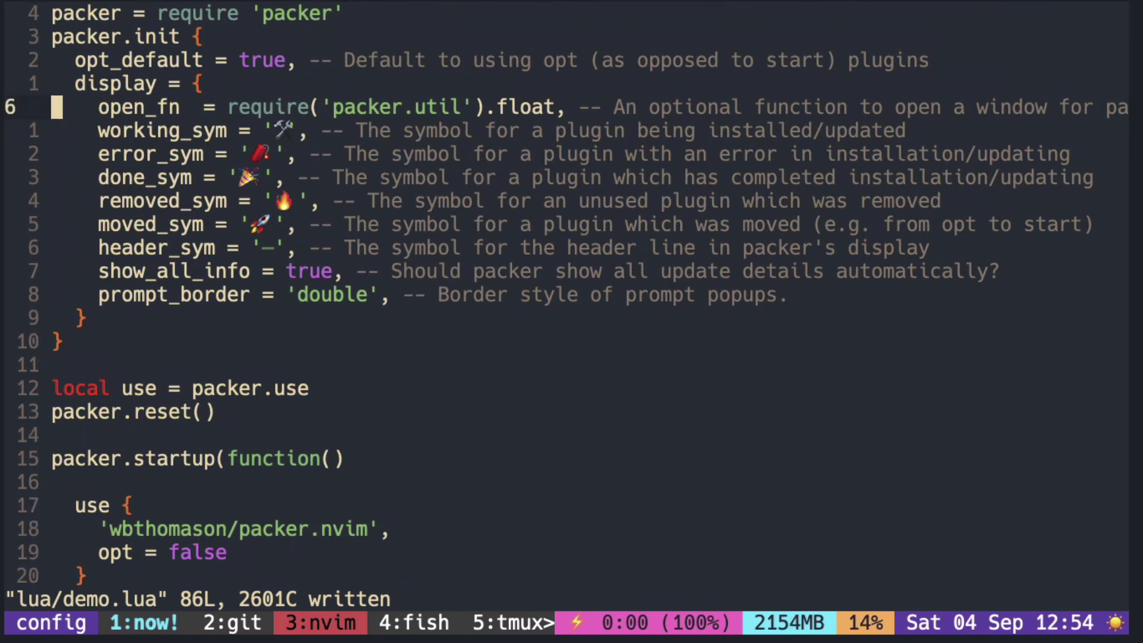
{"action": "key", "text": "k"}
{"action": "key", "text": "k"}
{"action": "key", "text": "w"}
{"action": "key", "text": "ctrl+e"}
{"action": "key", "text": "ctrl+e"}
{"action": "key", "text": "ctrl+e"}
{"action": "key", "text": "ctrl+e"}
{"action": "key", "text": "ctrl+e"}
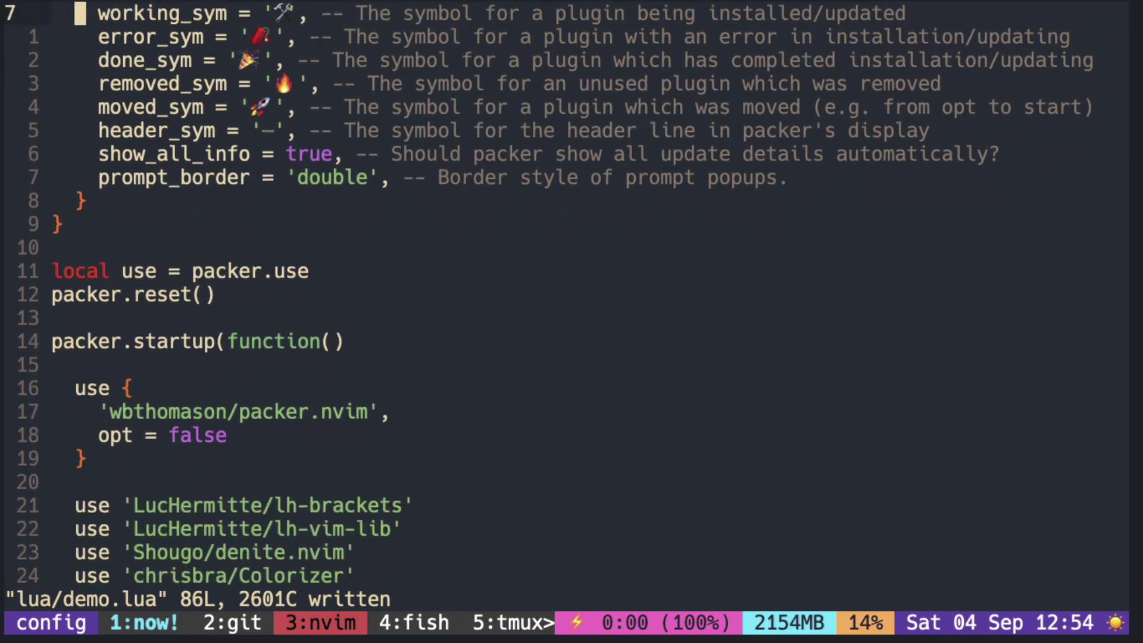
{"action": "key", "text": "ctrl+e"}
{"action": "key", "text": "j"}
{"action": "key", "text": "j"}
{"action": "key", "text": "j"}
{"action": "key", "text": "j"}
{"action": "key", "text": "j"}
{"action": "key", "text": "j"}
{"action": "key", "text": "j"}
Check packer.nvim's opt = false and the plain use lines, then browse the config folder
{"action": "key", "text": "w"}
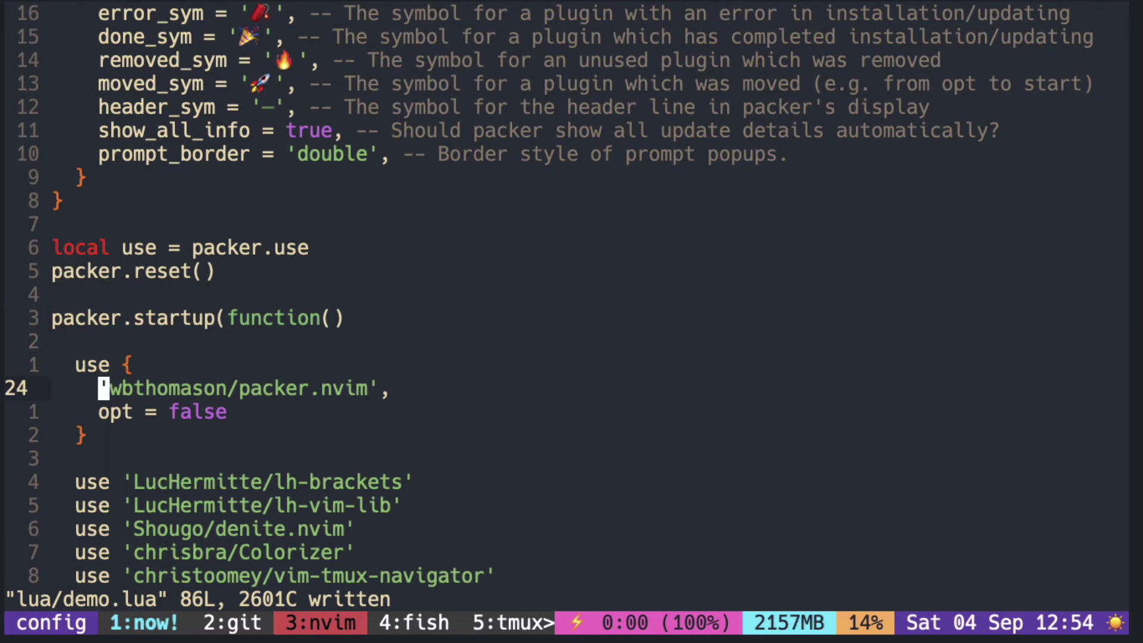
{"action": "key", "text": "j"}
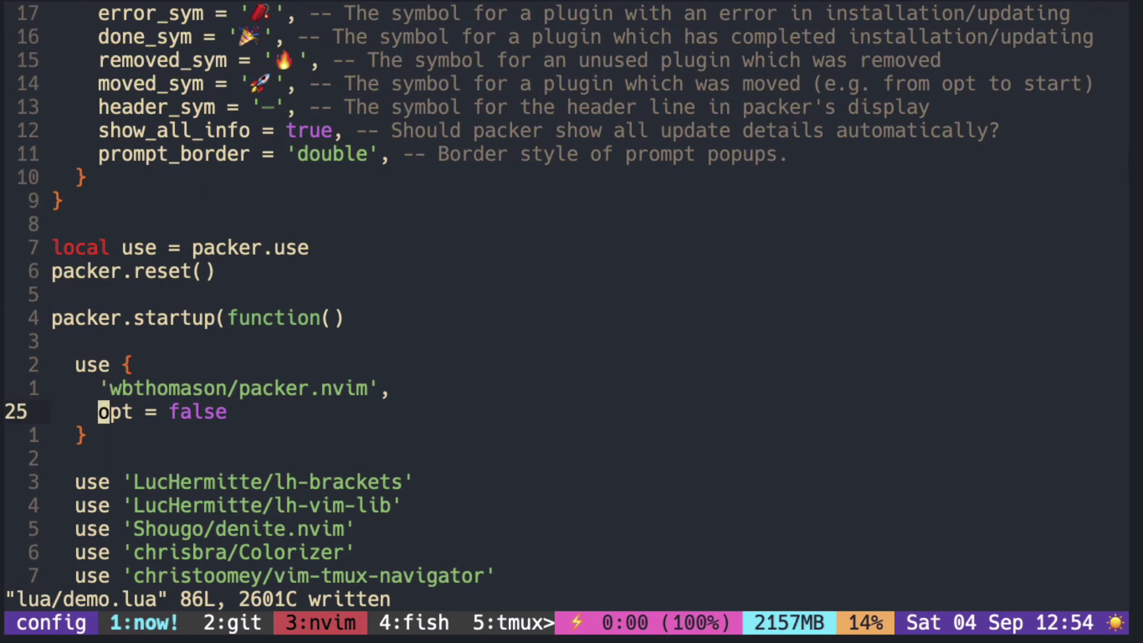
{"action": "key", "text": "w"}
{"action": "key", "text": "z"}
{"action": "key", "text": "z"}
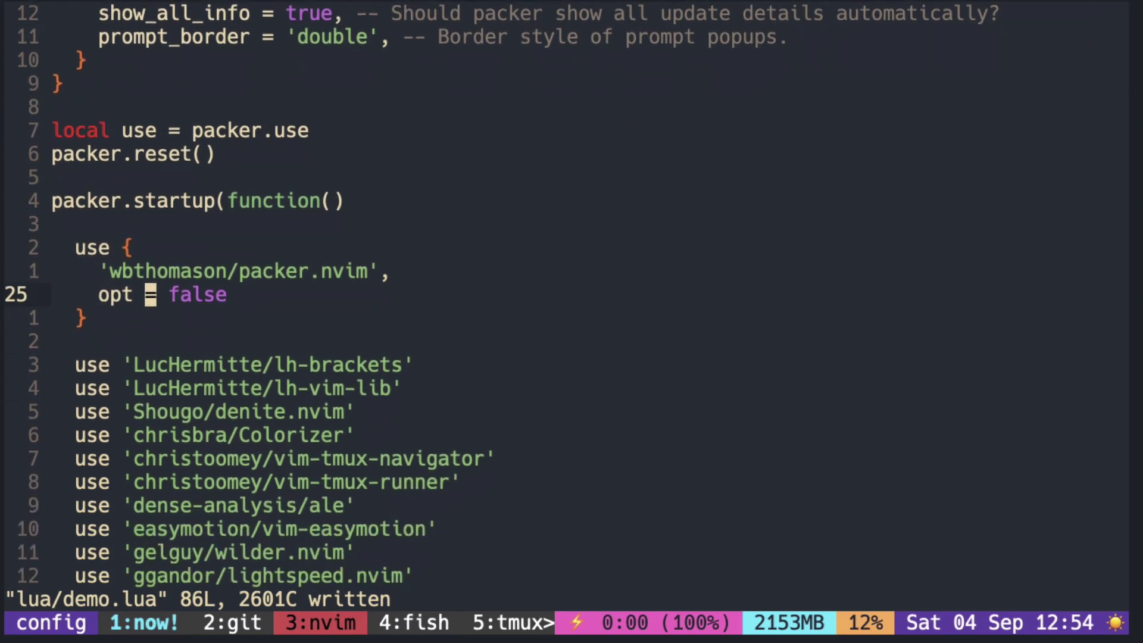
{"action": "key", "text": "z"}
{"action": "key", "text": "t"}
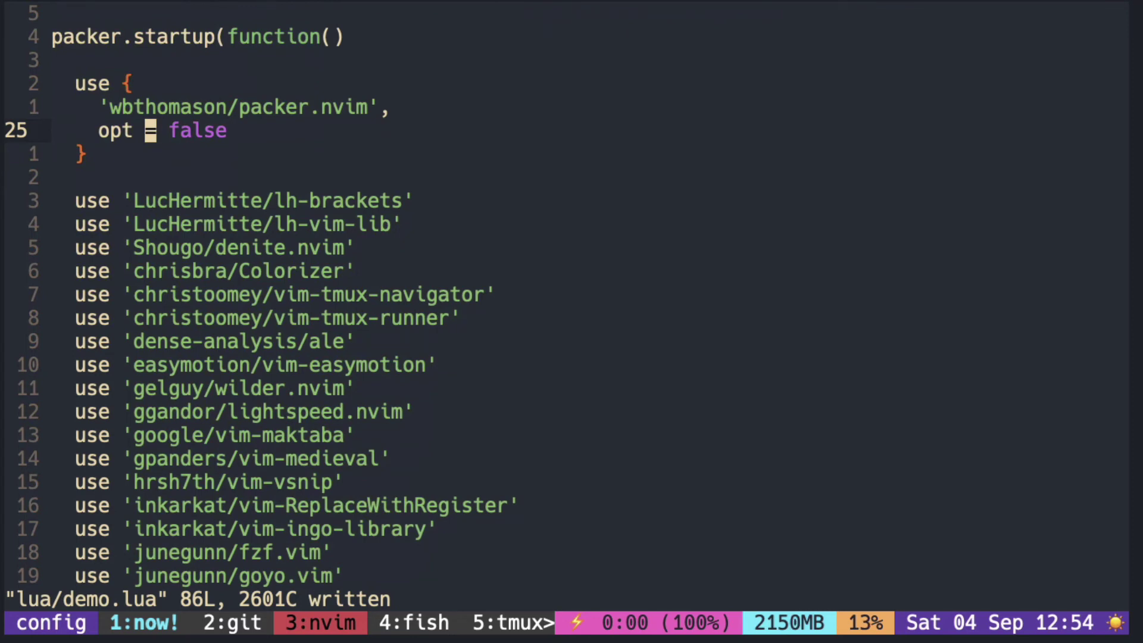
{"action": "key", "text": "j"}
{"action": "key", "text": "j"}
{"action": "key", "text": "j"}
{"action": "key", "text": "h"}
{"action": "key", "text": "h"}
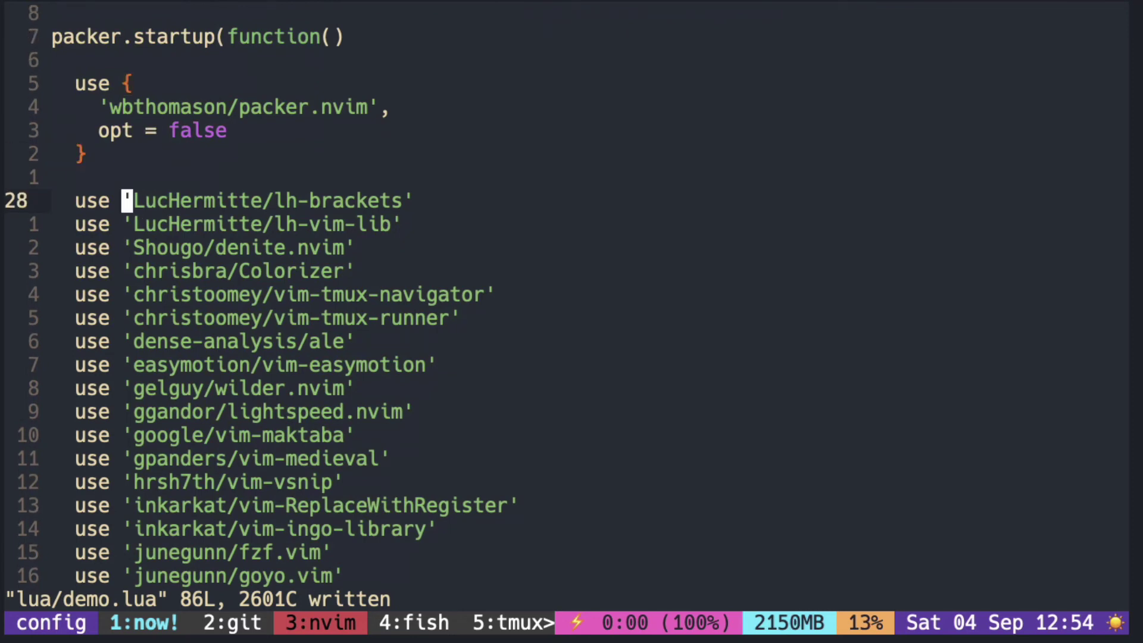
{"action": "key", "text": "b"}
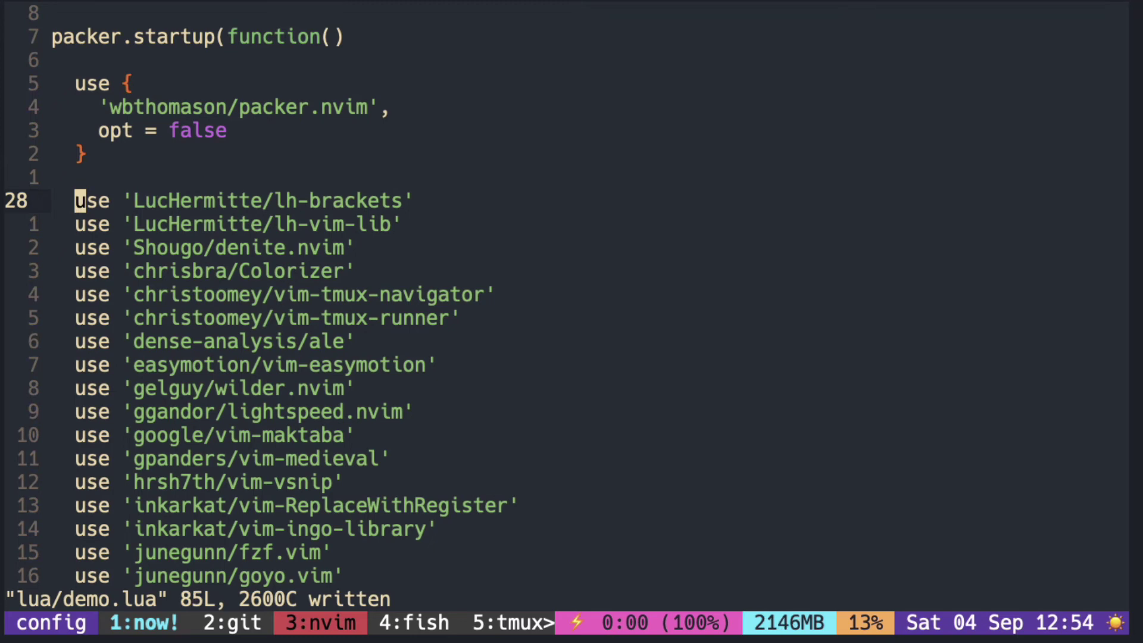
{"action": "key", "text": "-"}
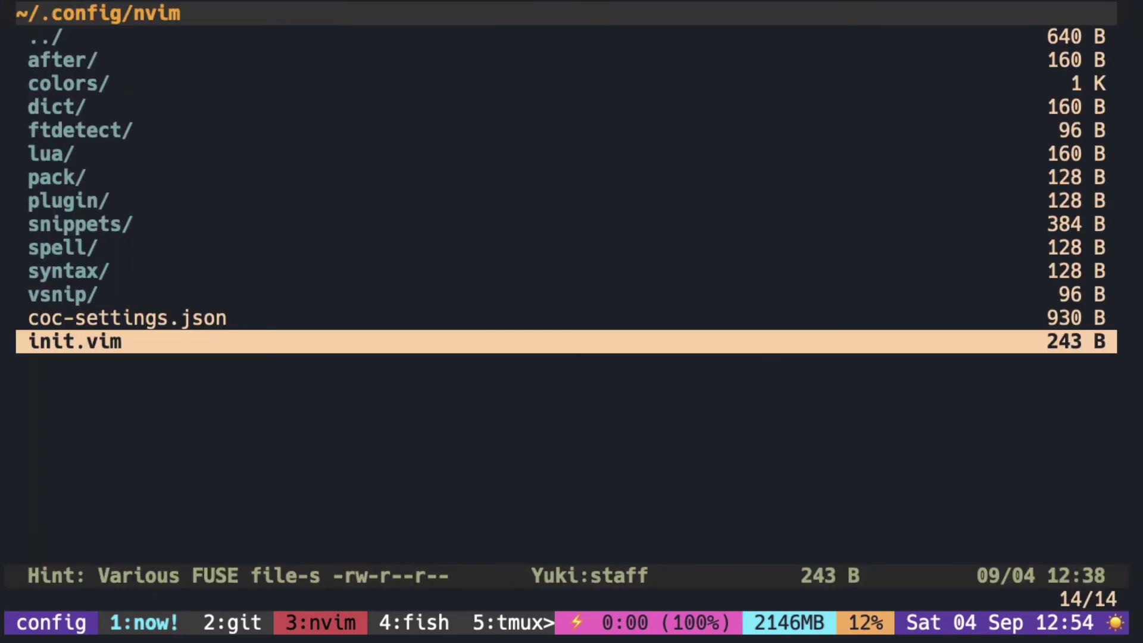
Reopen init.vim and move down to the lua require('plugins') line
{"action": "key", "text": "Return"}
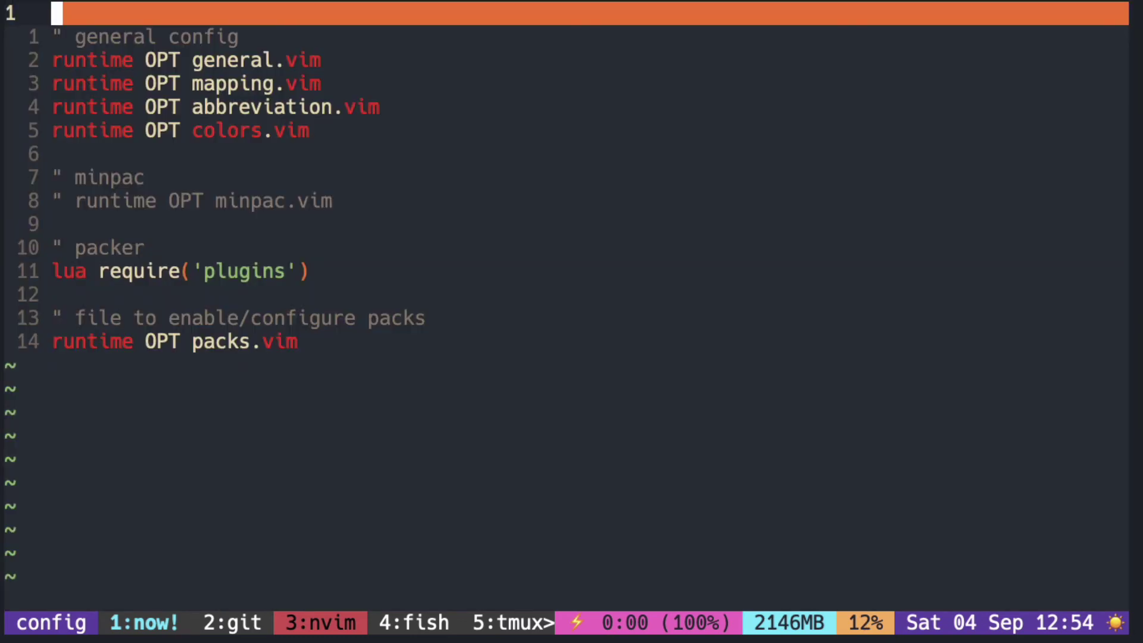
{"action": "key", "text": "j"}
{"action": "key", "text": "j"}
{"action": "key", "text": "j"}
{"action": "key", "text": "j"}
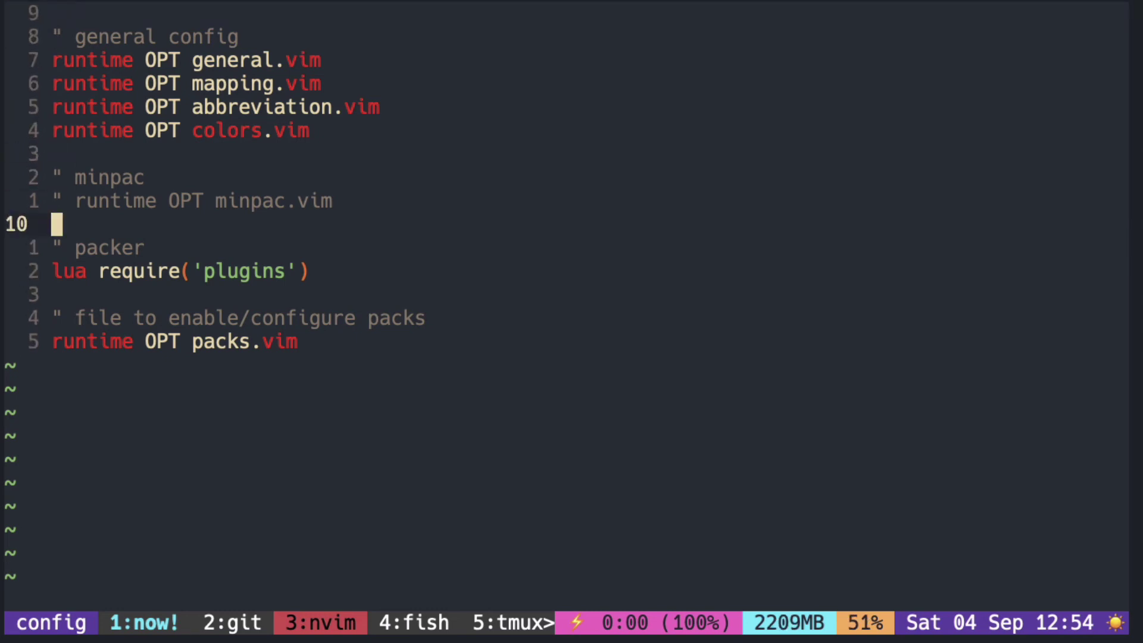
{"action": "key", "text": "j"}
{"action": "key", "text": "j"}
{"action": "type", "text": ":"}
Run :PackerCompile, then Tab-complete :PackerUpdate on the command line
{"action": "key", "text": "Tab"}
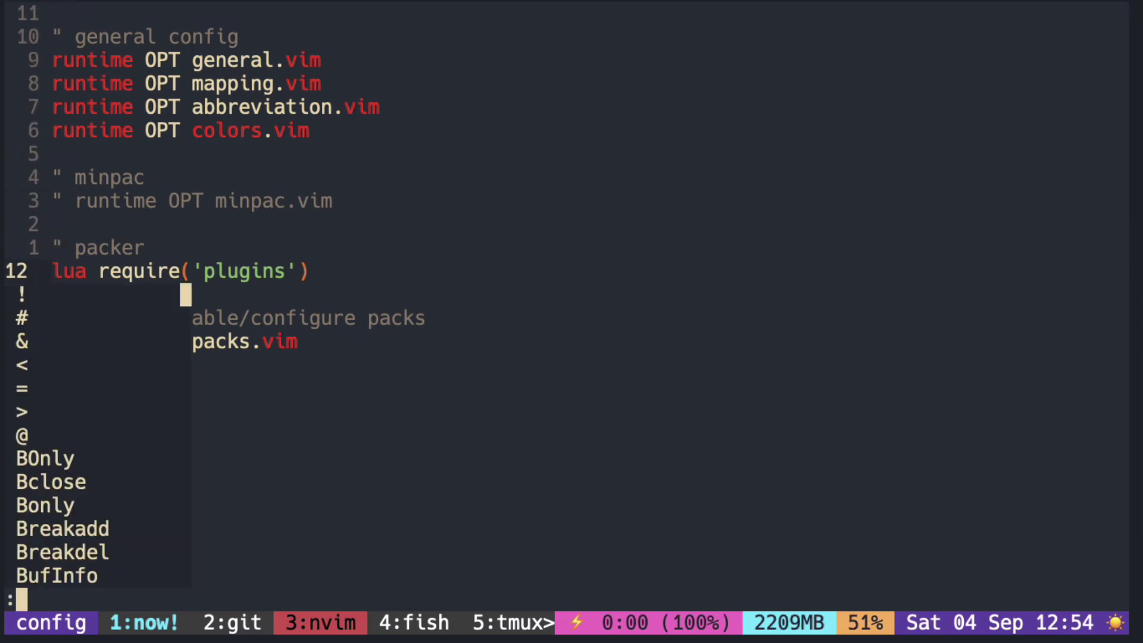
{"action": "type", "text": "packer"}
{"action": "key", "text": "Tab"}
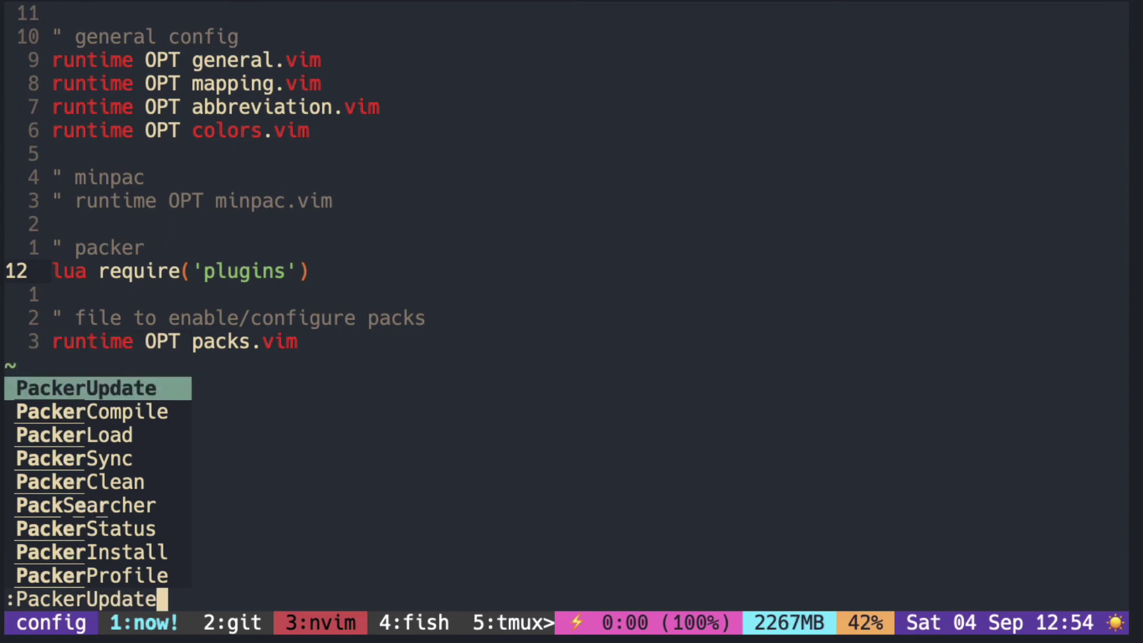
{"action": "key", "text": "Tab"}
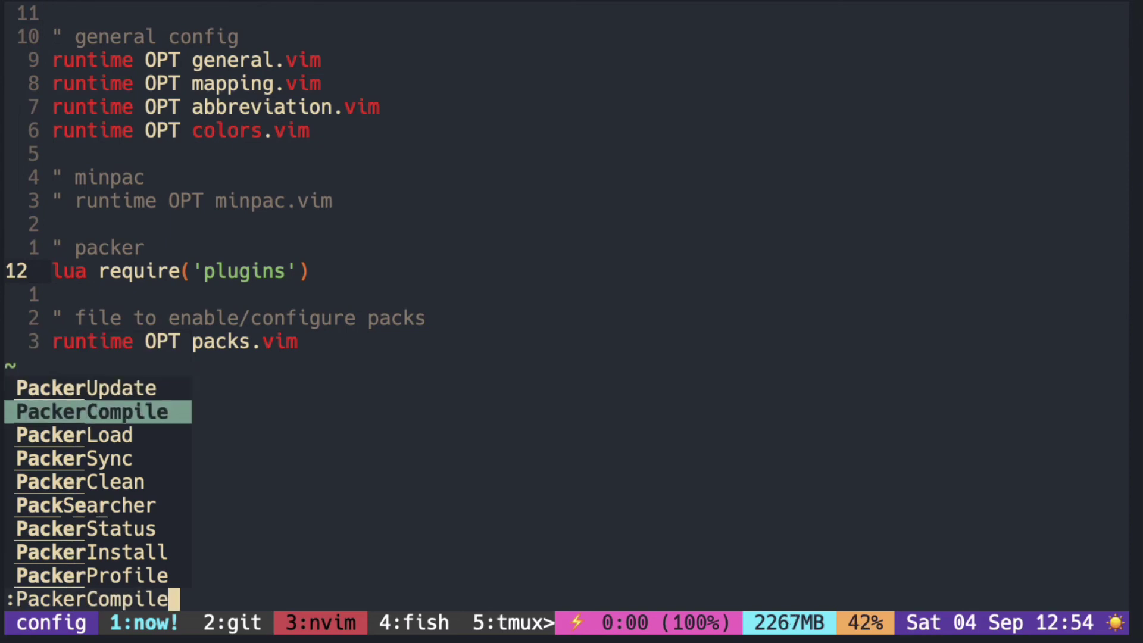
{"action": "key", "text": "Return"}
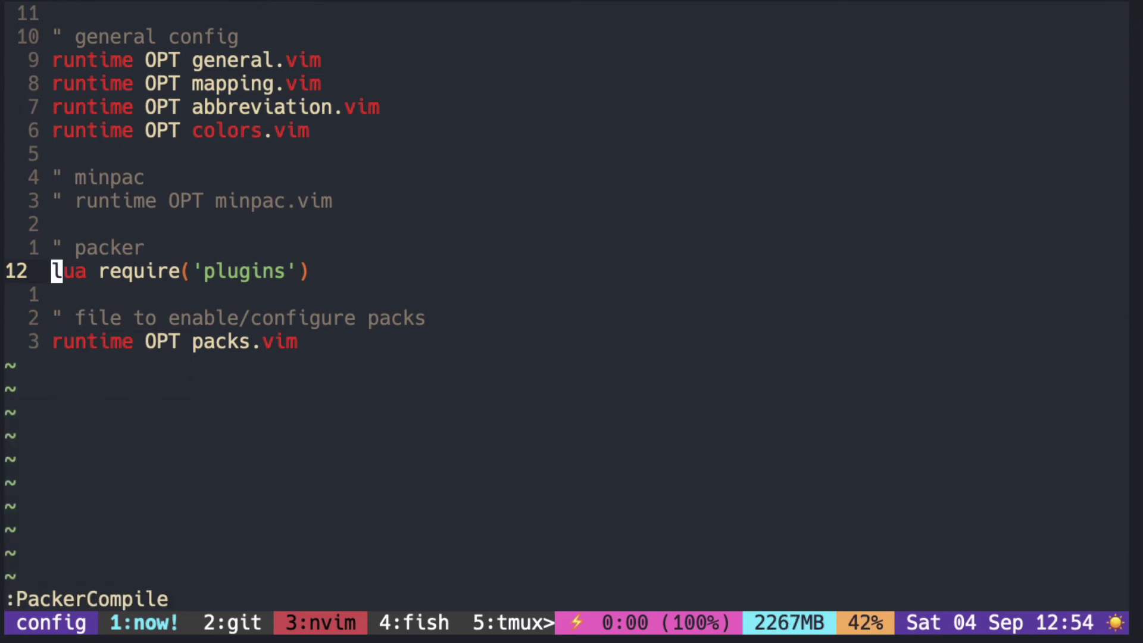
{"action": "type", "text": ":Packer"}
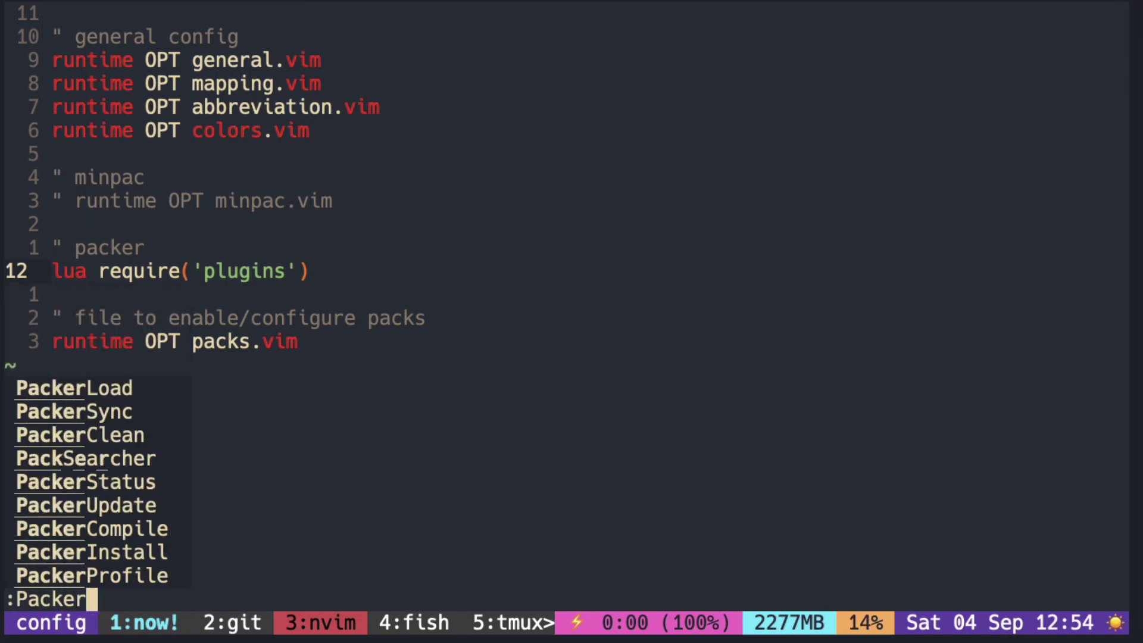
{"action": "type", "text": "U"}
{"action": "key", "text": "Tab"}
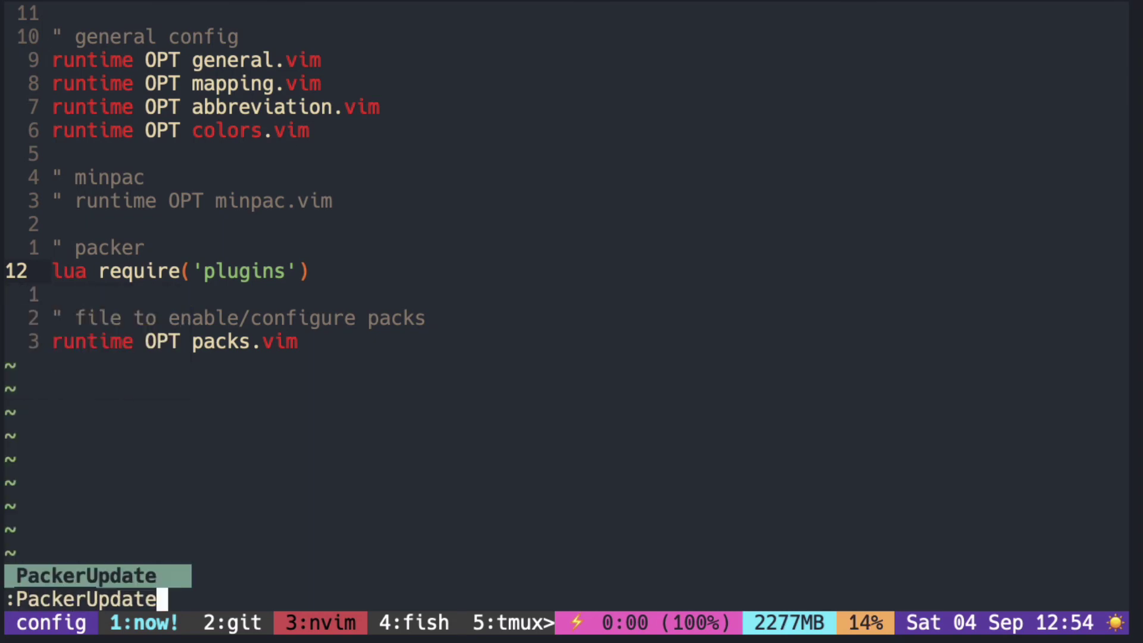
Run :PackerUpdate and review its 21.306s results, including the failed fzf.vim, vader.vim, ctrlp.vim and vim-easymotion
{"action": "key", "text": "Return"}
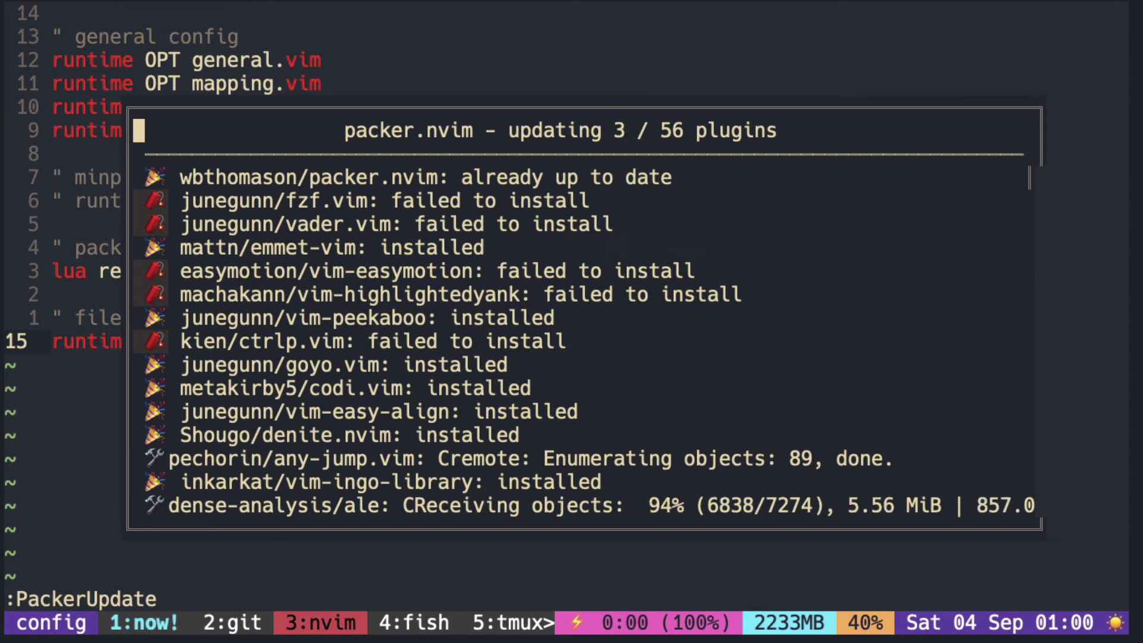
{"action": "key", "text": "j"}
{"action": "key", "text": "j"}
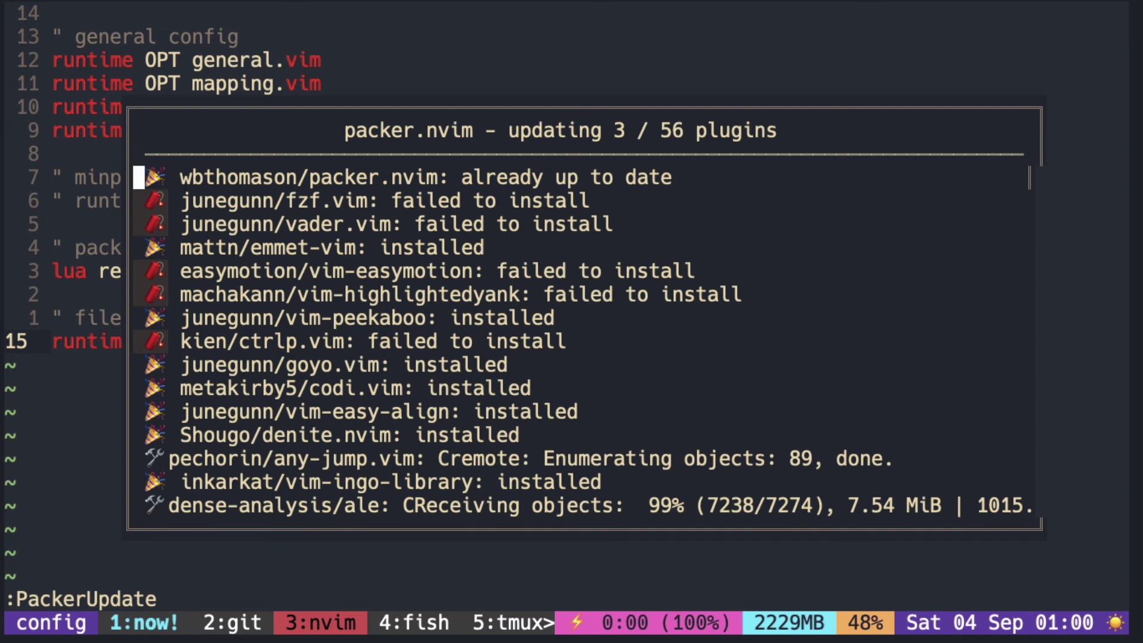
{"action": "key", "text": "l"}
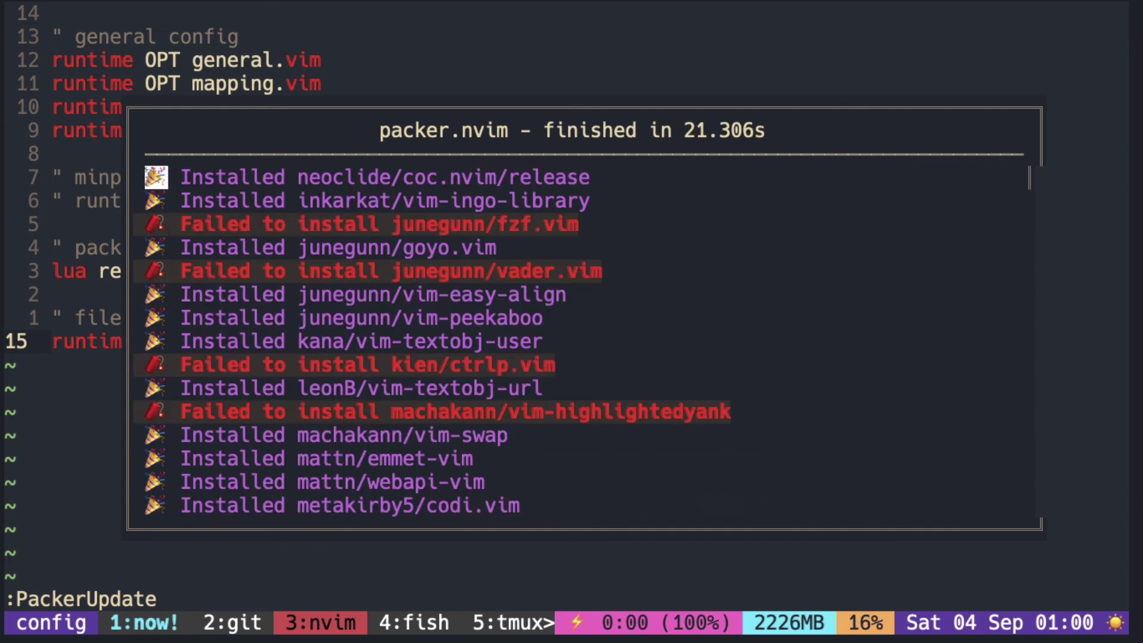
{"action": "key", "text": "j"}
{"action": "key", "text": "j"}
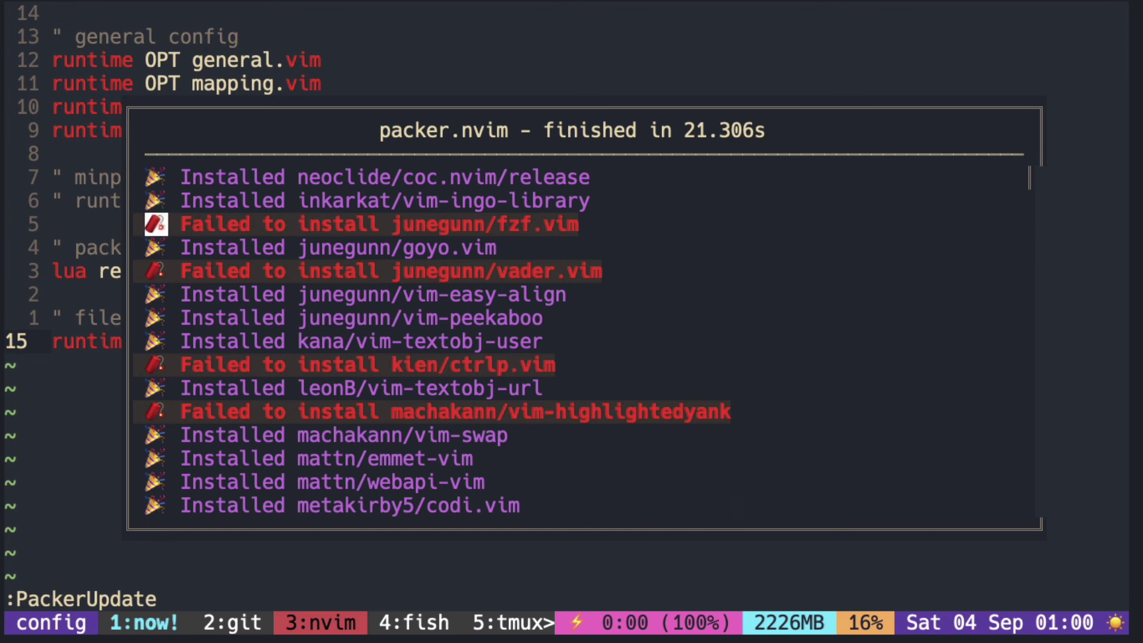
{"action": "key", "text": "ctrl+d"}
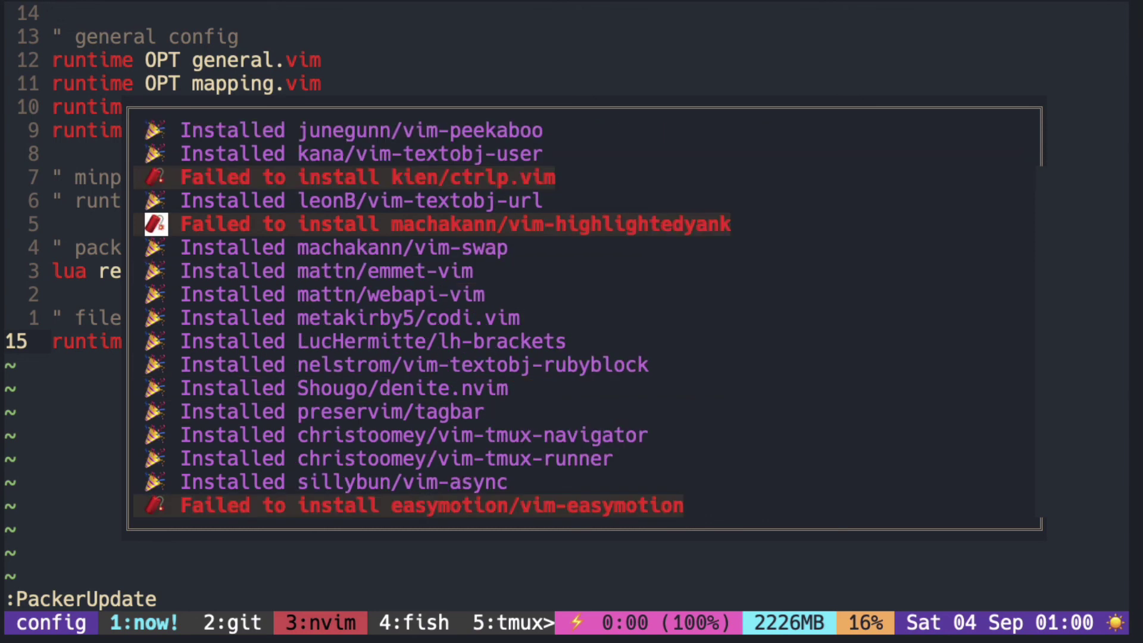
{"action": "key", "text": "ctrl+d"}
{"action": "key", "text": "ctrl+d"}
{"action": "key", "text": "ctrl+d"}
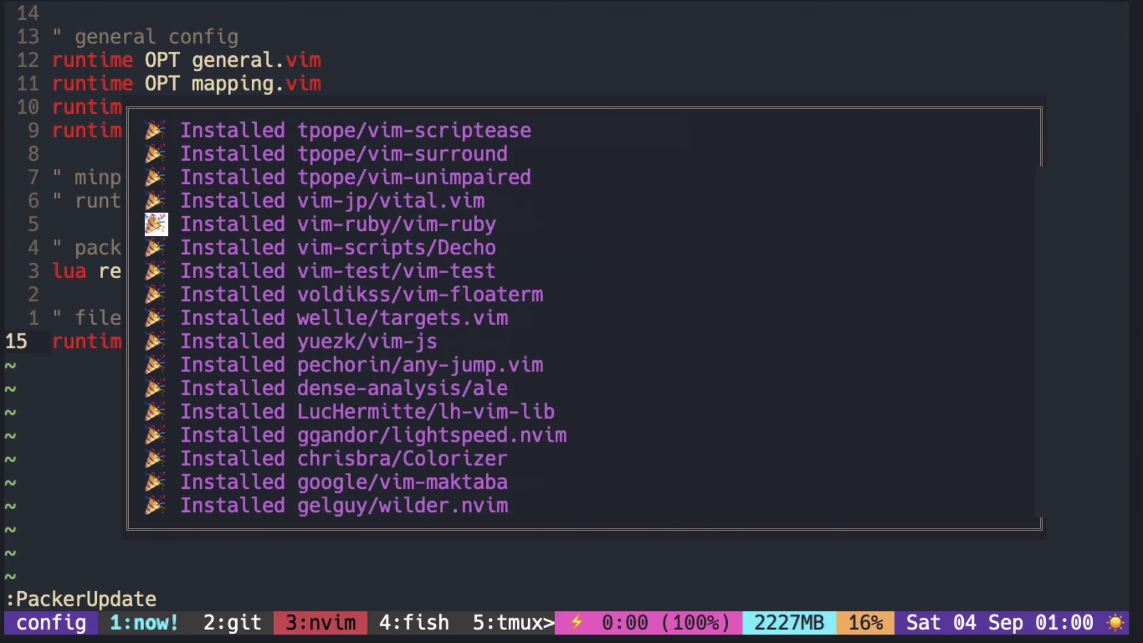
{"action": "key", "text": "ctrl+d"}
{"action": "key", "text": "ctrl+d"}
{"action": "key", "text": "ctrl+u"}
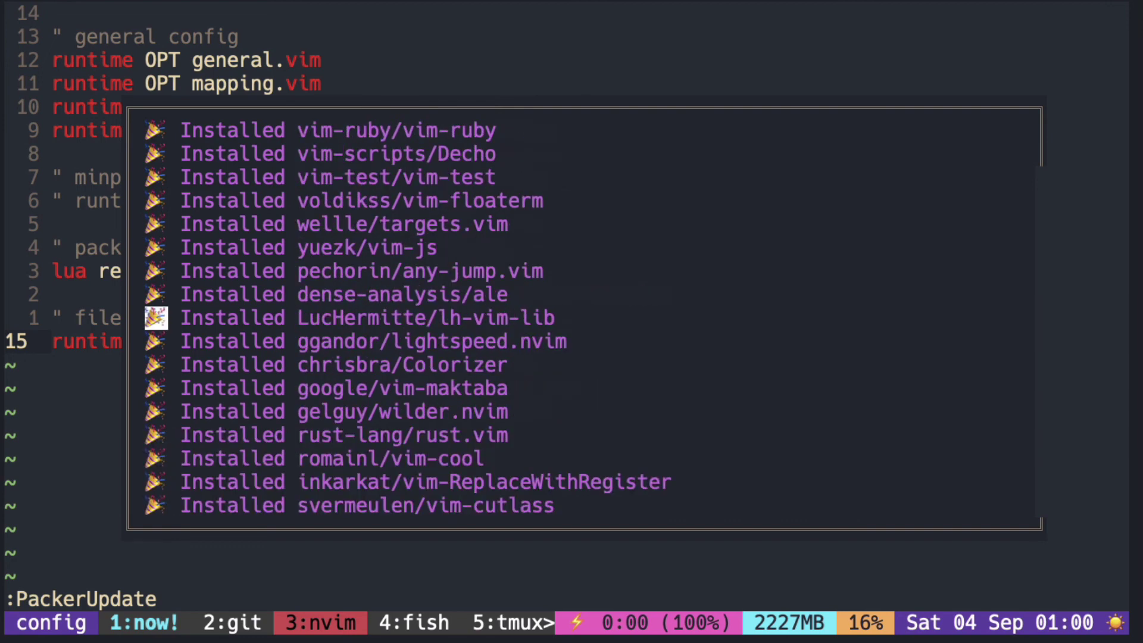
{"action": "key", "text": "ctrl+u"}
{"action": "key", "text": "ctrl+u"}
{"action": "key", "text": "ctrl+u"}
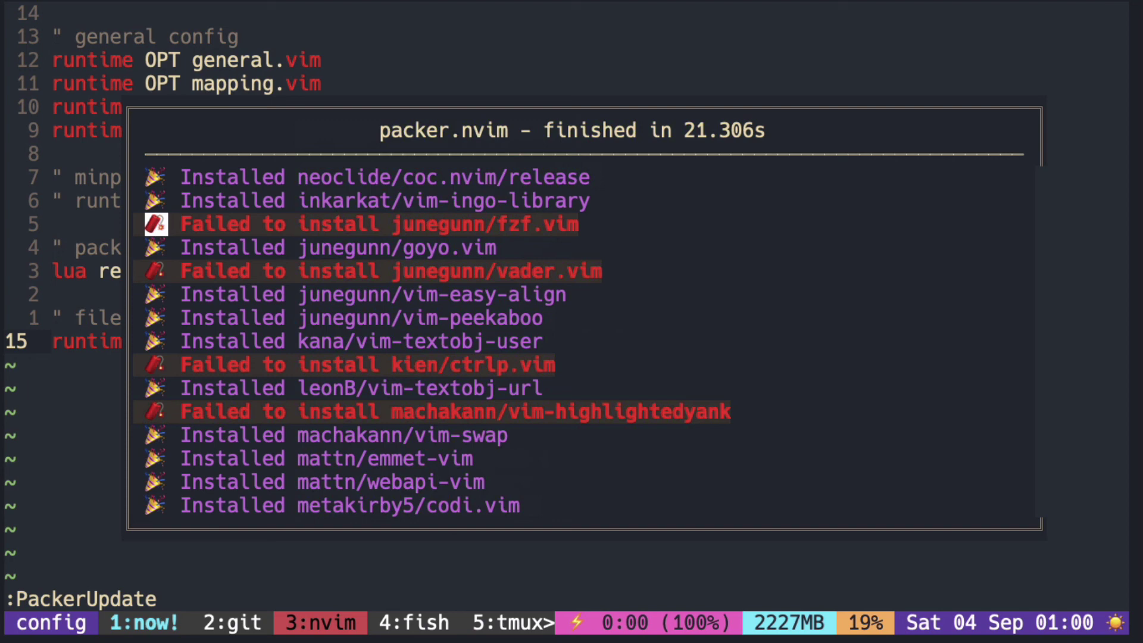
In tmux window 1's file manager, go up to packer/ and back into opt/
{"action": "key", "text": "ctrl+b"}
{"action": "key", "text": "1"}
{"action": "key", "text": "k"}
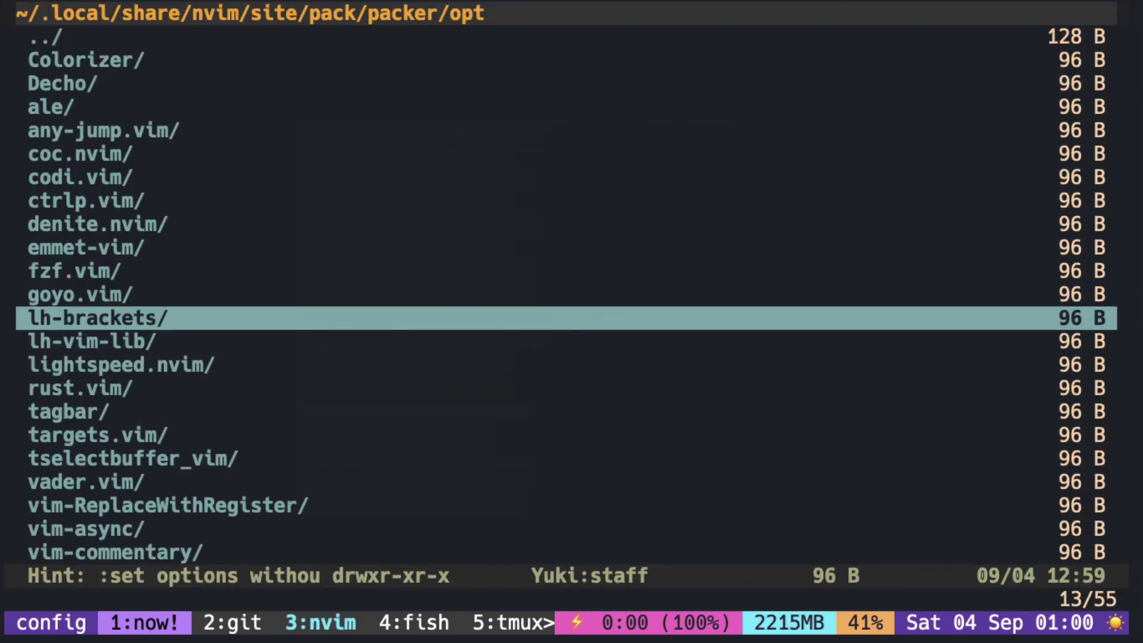
{"action": "key", "text": "ctrl+u"}
{"action": "key", "text": "ctrl+u"}
{"action": "key", "text": "h"}
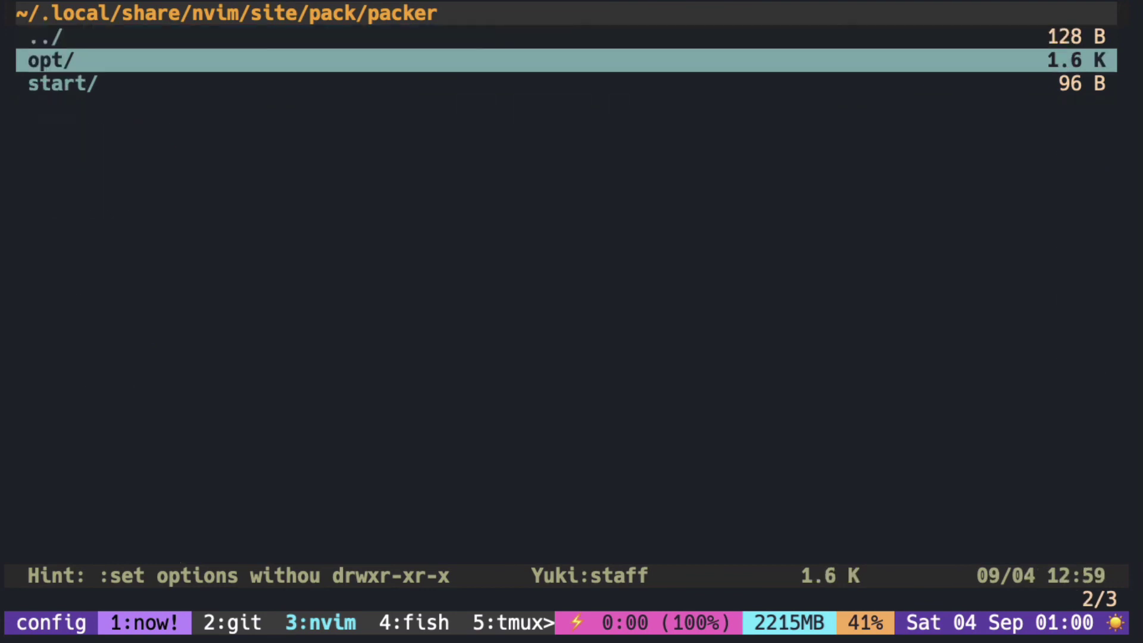
{"action": "key", "text": "j"}
{"action": "key", "text": "k"}
{"action": "key", "text": "l"}
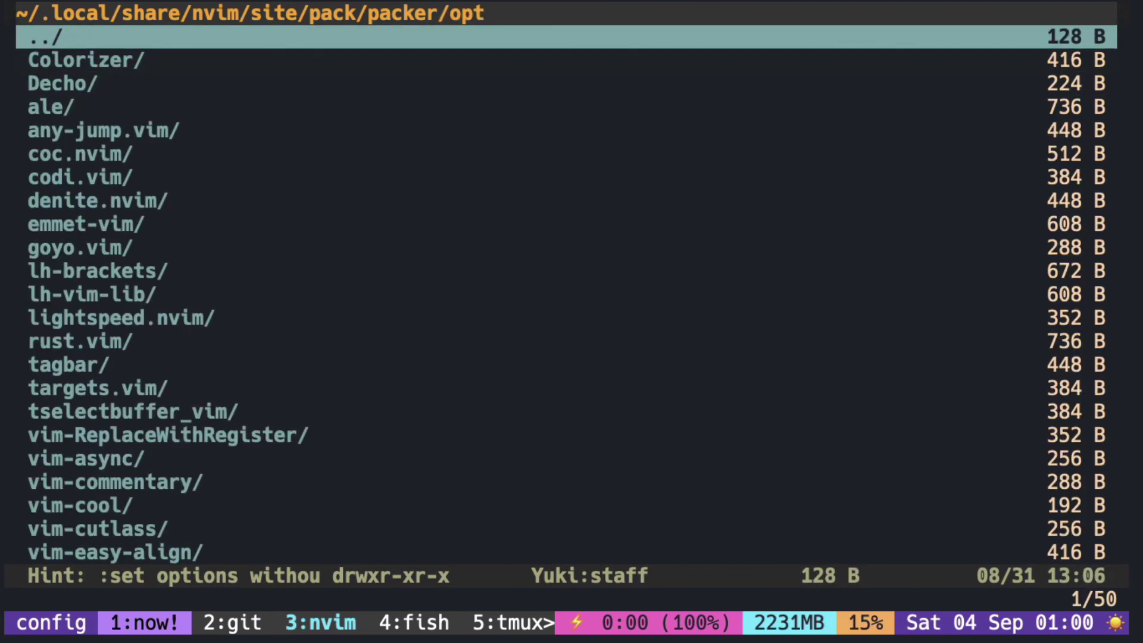
Browse the 50 plugin folders in opt, such as coc.nvim, ale and wilder.nvim
{"action": "key", "text": "j"}
{"action": "key", "text": "j"}
{"action": "key", "text": "j"}
{"action": "key", "text": "j"}
{"action": "key", "text": "j"}
{"action": "key", "text": "j"}
{"action": "key", "text": "j"}
{"action": "key", "text": "j"}
{"action": "key", "text": "j"}
{"action": "key", "text": "j"}
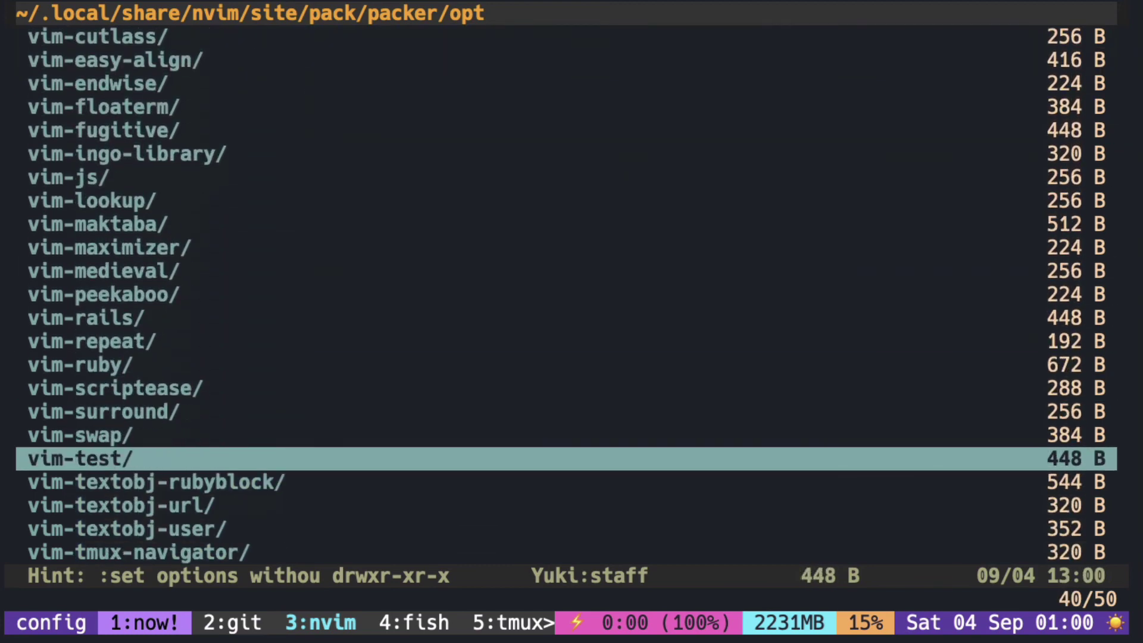
{"action": "key", "text": "j"}
{"action": "key", "text": "j"}
{"action": "key", "text": "j"}
{"action": "key", "text": "j"}
{"action": "key", "text": "j"}
{"action": "key", "text": "j"}
{"action": "key", "text": "j"}
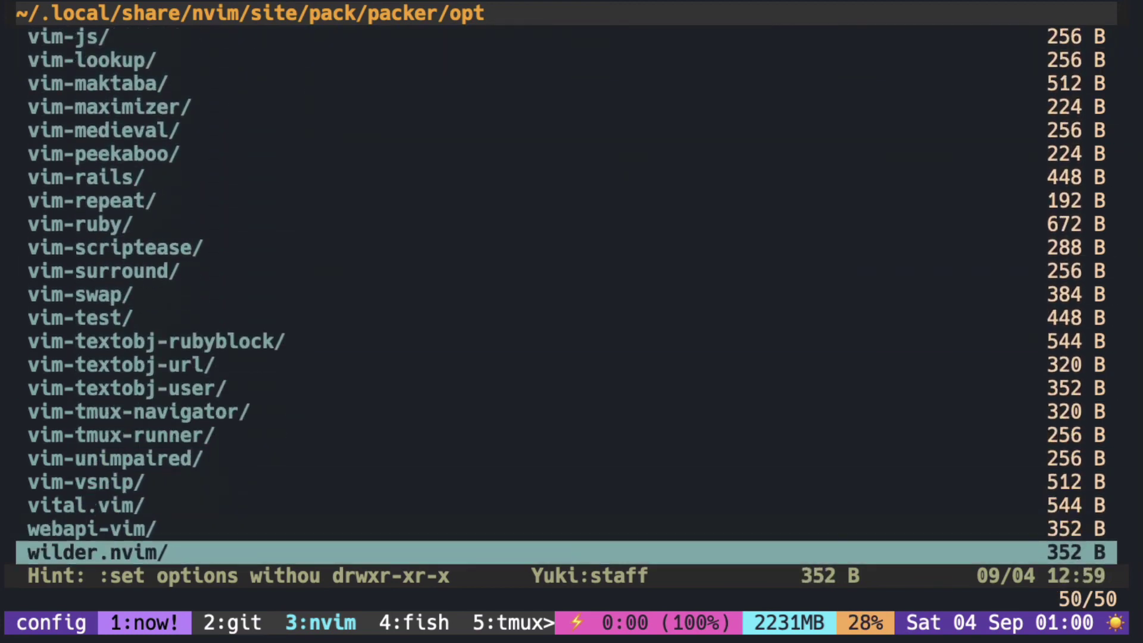
{"action": "key", "text": "k"}
{"action": "key", "text": "k"}
{"action": "key", "text": "k"}
{"action": "key", "text": "k"}
{"action": "key", "text": "k"}
{"action": "key", "text": "k"}
{"action": "key", "text": "k"}
{"action": "key", "text": "k"}
{"action": "key", "text": "k"}
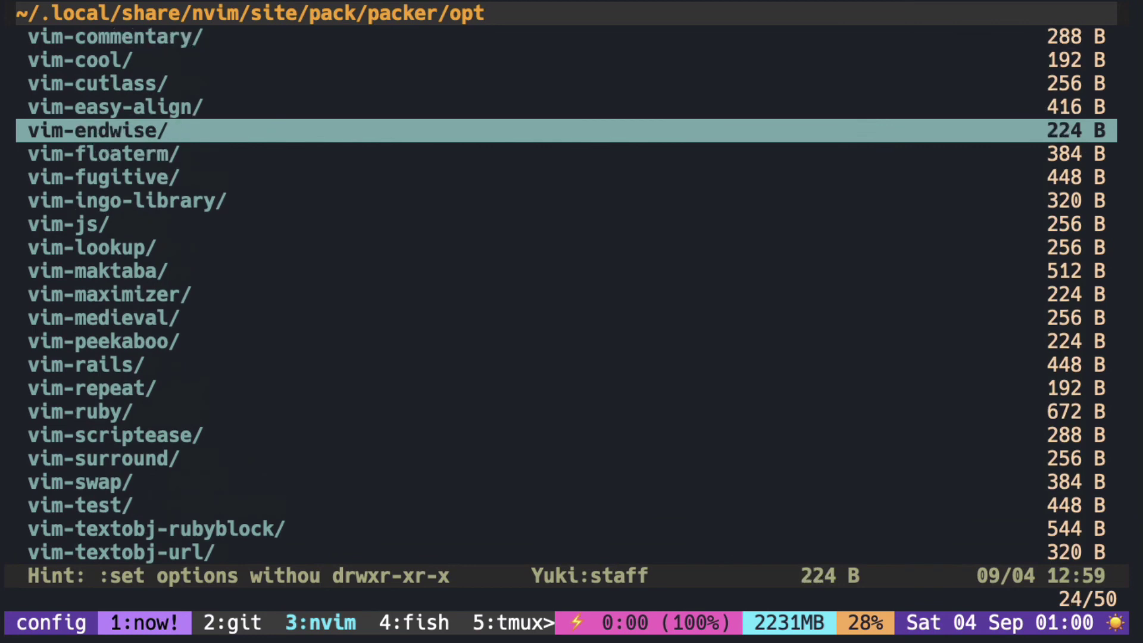
{"action": "key", "text": "k"}
{"action": "key", "text": "k"}
{"action": "key", "text": "k"}
{"action": "key", "text": "k"}
{"action": "key", "text": "k"}
{"action": "key", "text": "k"}
{"action": "key", "text": "k"}
{"action": "key", "text": "k"}
{"action": "key", "text": "k"}
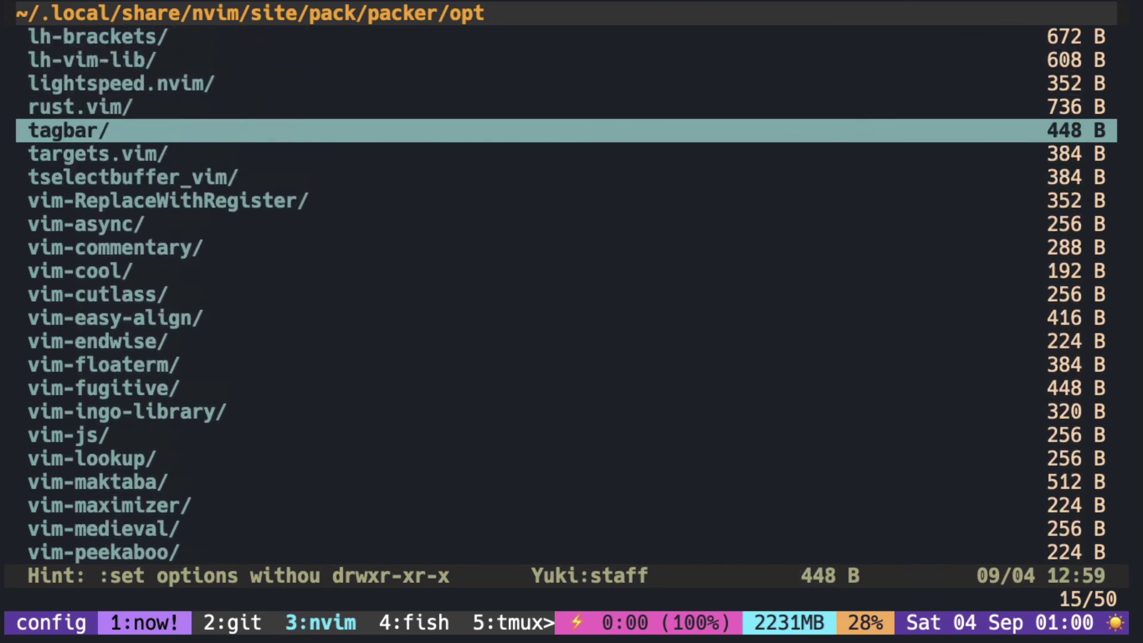
{"action": "key", "text": "k"}
{"action": "key", "text": "k"}
{"action": "key", "text": "k"}
{"action": "key", "text": "k"}
{"action": "key", "text": "k"}
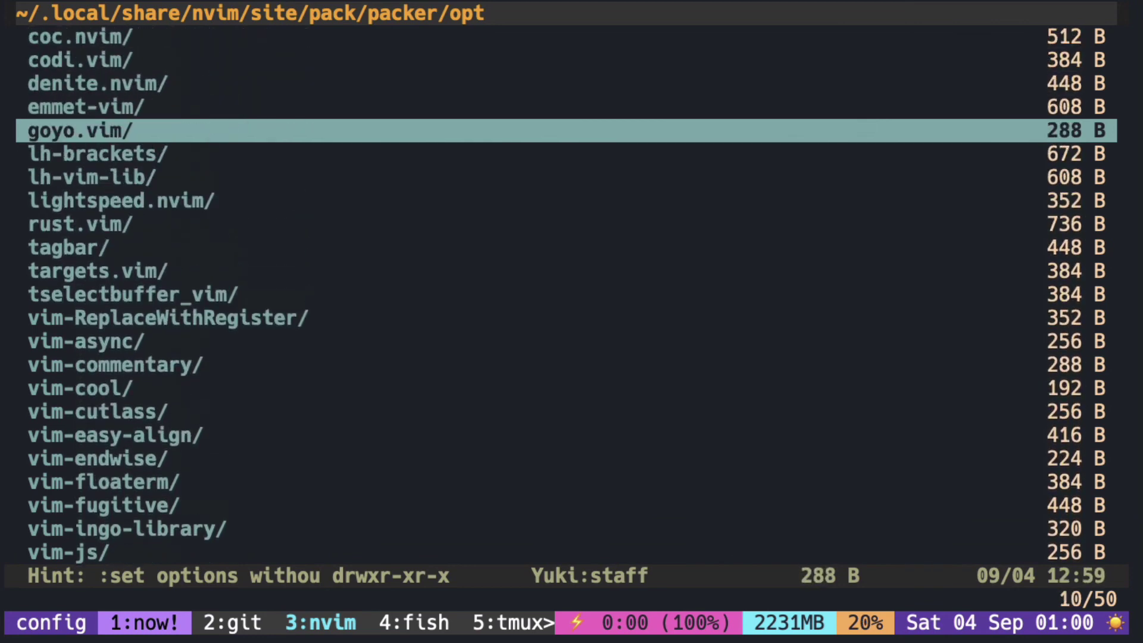
{"action": "key", "text": "k"}
{"action": "key", "text": "k"}
{"action": "key", "text": "k"}
{"action": "key", "text": "k"}
{"action": "key", "text": "k"}
{"action": "key", "text": "k"}
{"action": "key", "text": "k"}
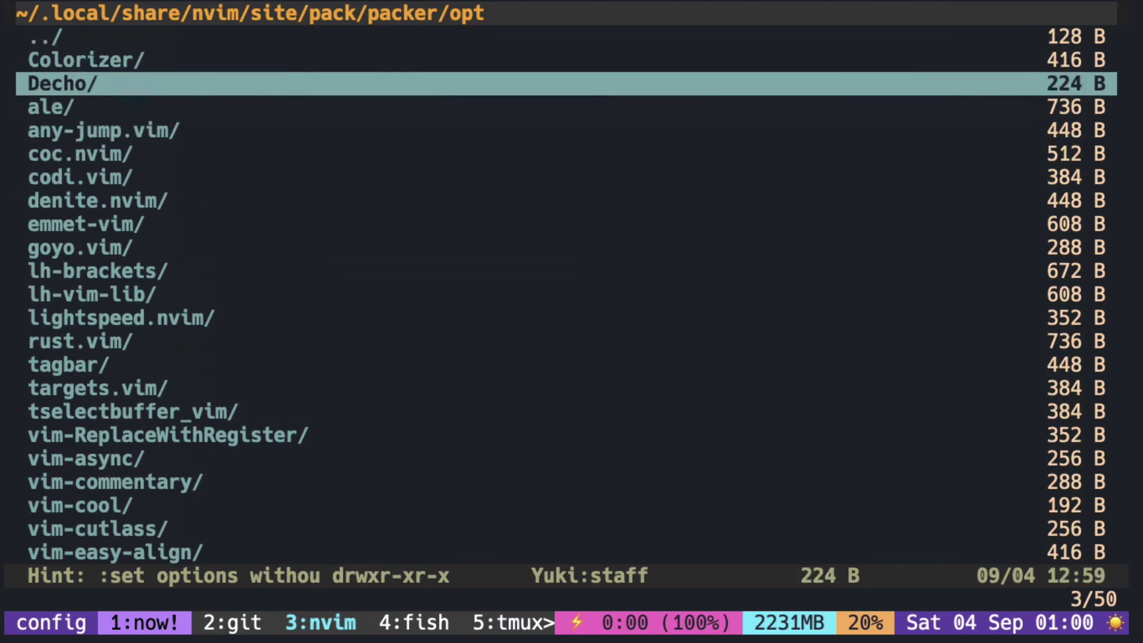
{"action": "key", "text": "k"}
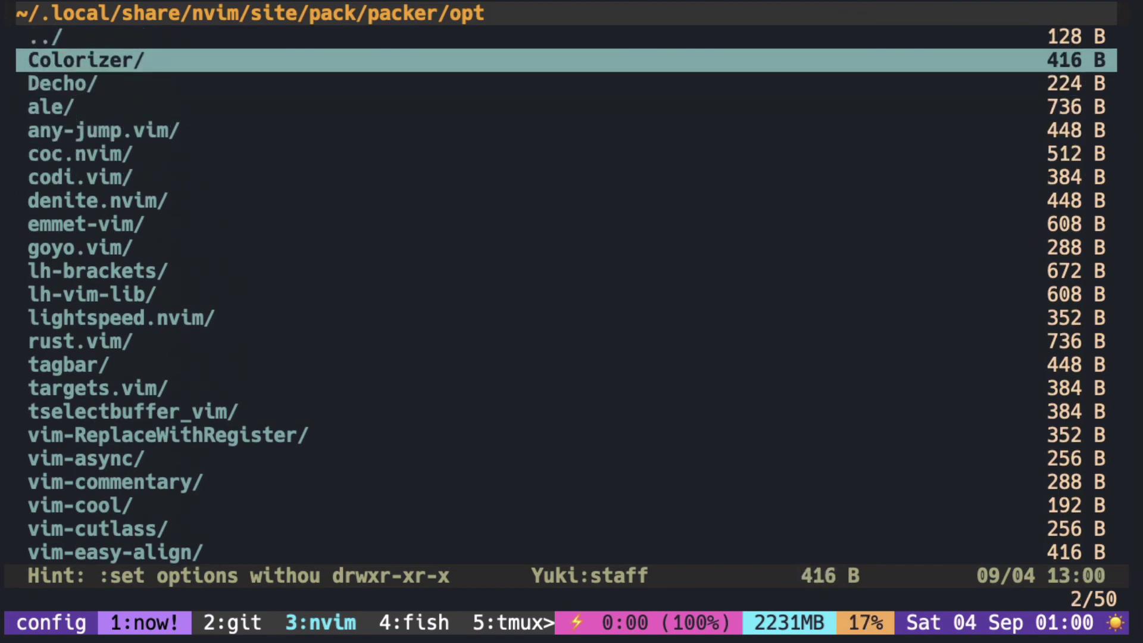